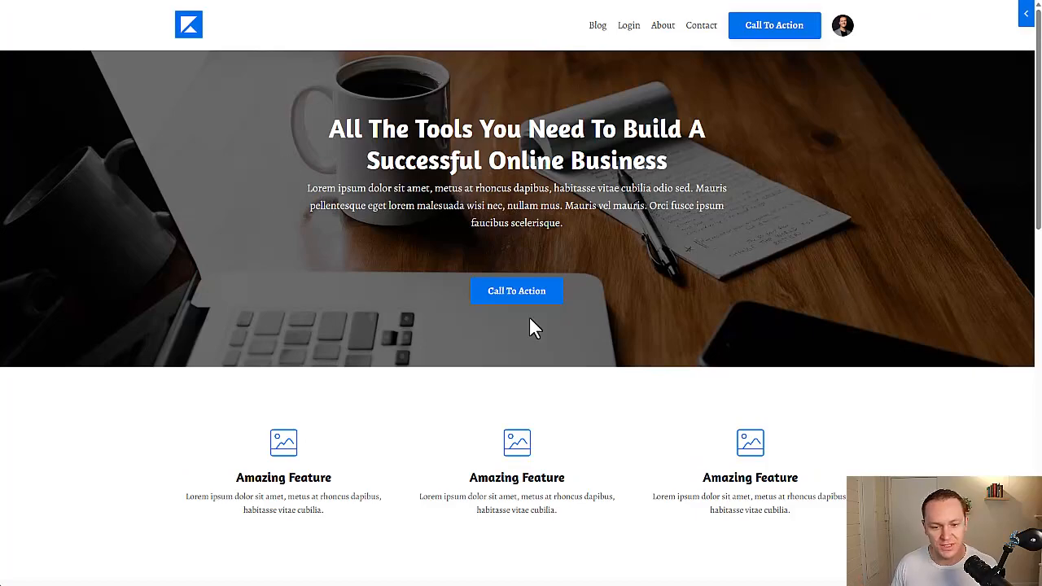
Look through the homepage preview from header to call-to-action section, and close the preview.
scroll(291, 186, down, 8)
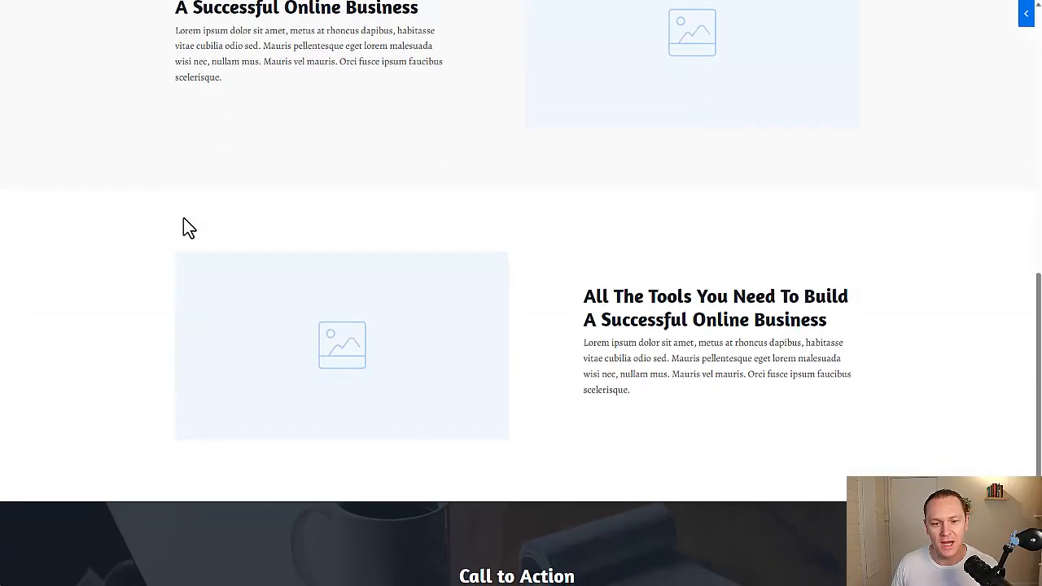
scroll(183, 217, down, 3)
scroll(184, 217, up, 15)
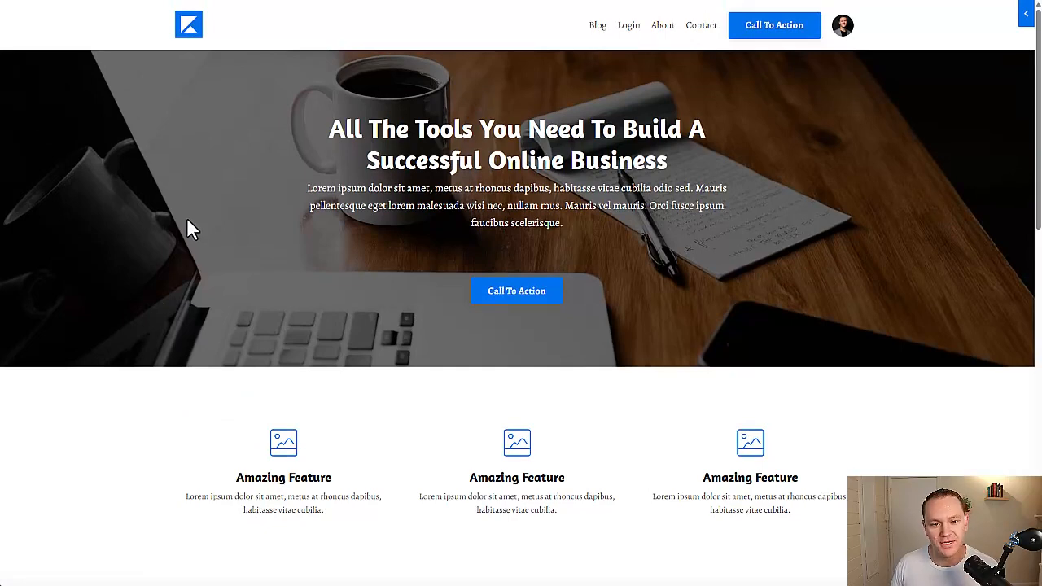
key(ctrl+w)
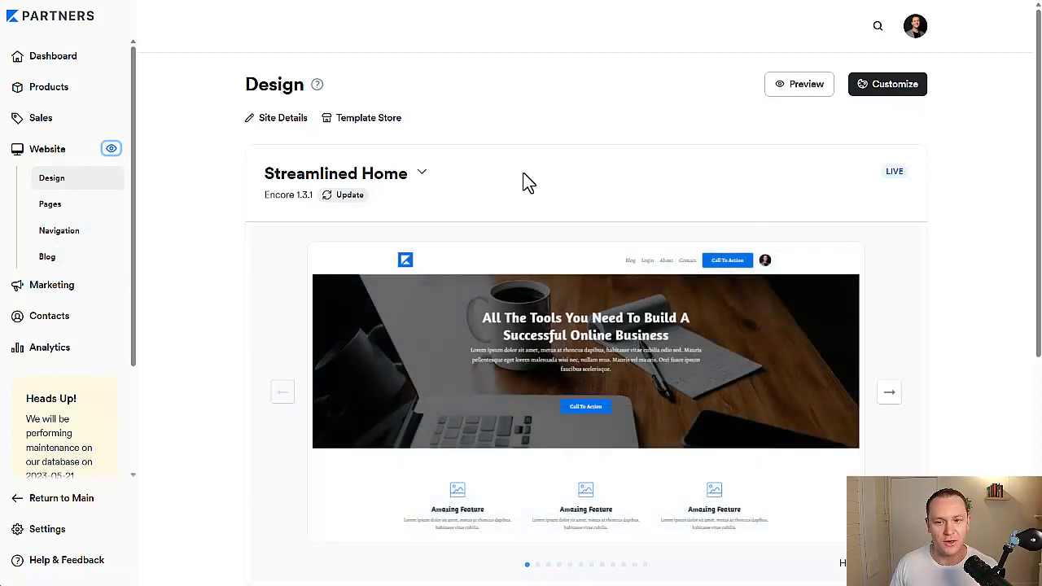
Open the site details from the Design page and look over its general, homepage, branding, color and instructor sections.
scroll(534, 199, down, 1)
scroll(532, 167, up, 1)
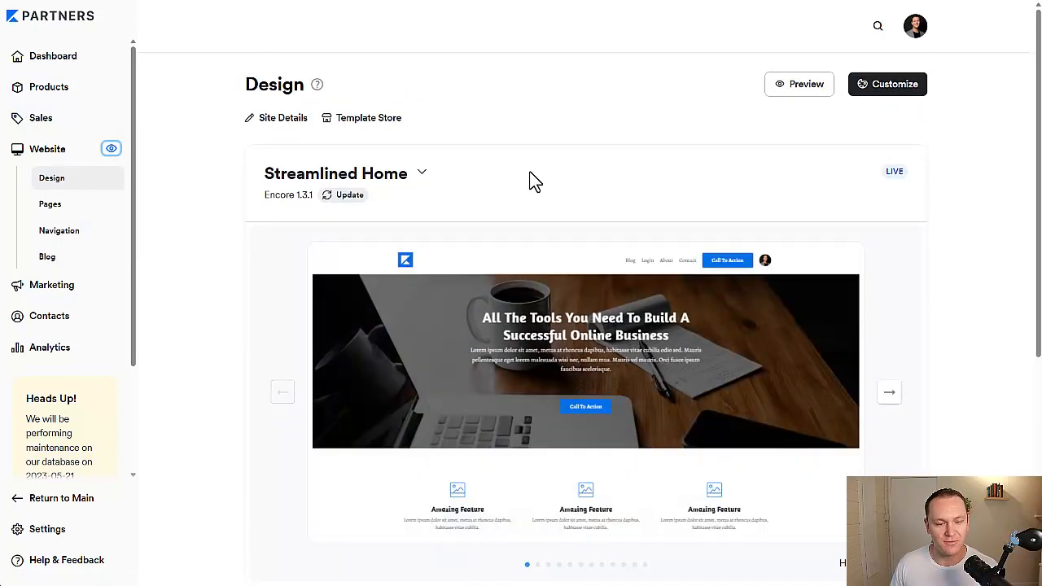
click(266, 122)
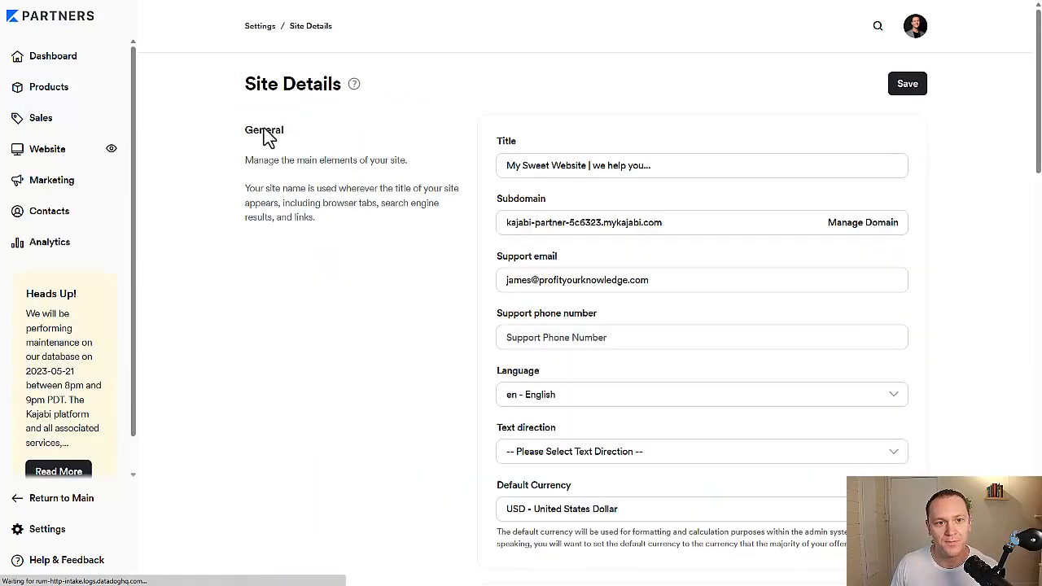
scroll(298, 147, down, 2)
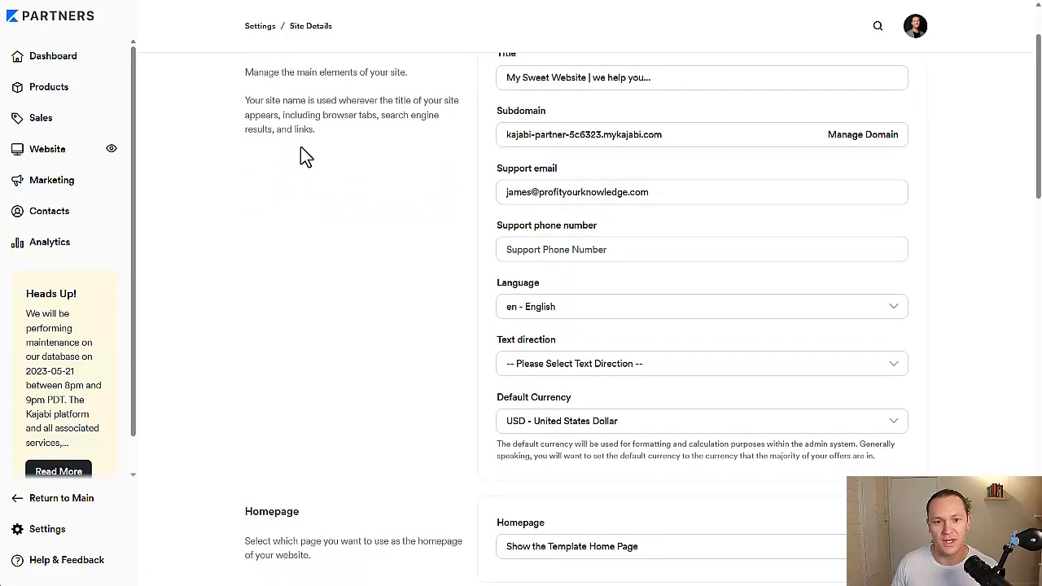
scroll(303, 151, up, 2)
scroll(507, 151, down, 9)
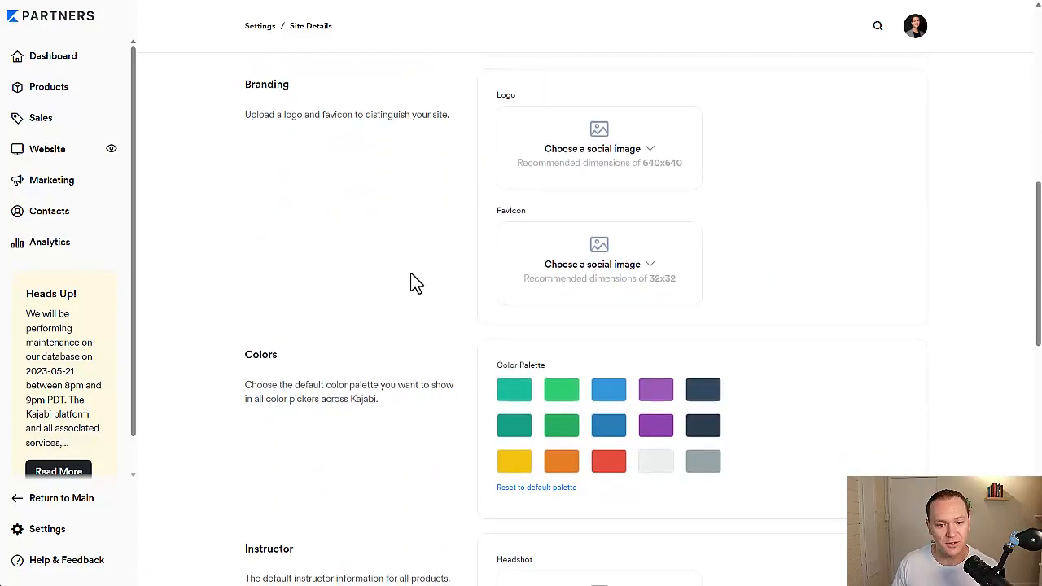
scroll(442, 326, down, 4)
scroll(442, 325, up, 14)
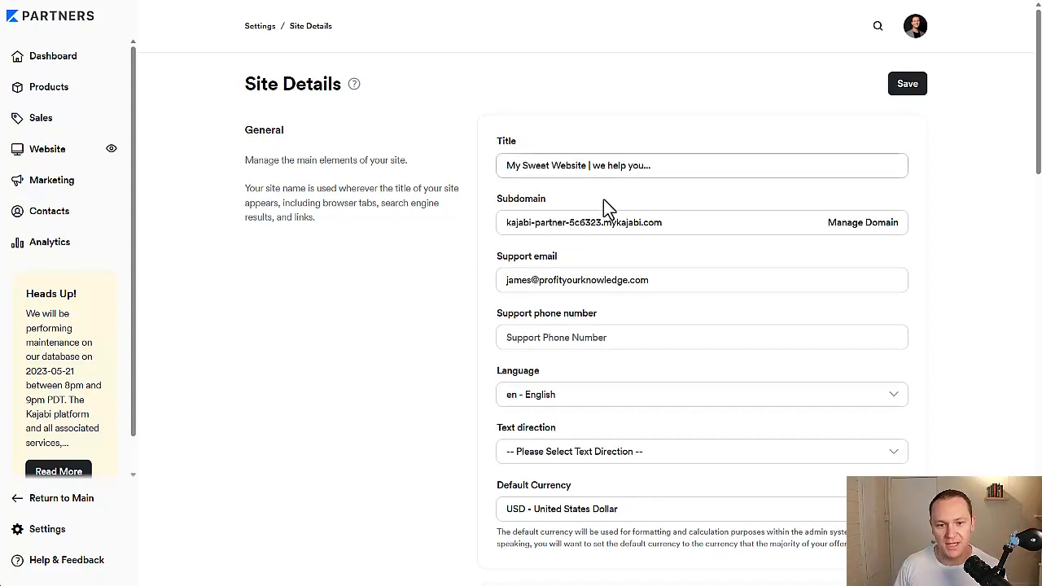
Examine the general site details, including the title format, subdomain with its domain management link, and support email.
drag(626, 281, 447, 289)
click(451, 260)
drag(507, 171, 696, 163)
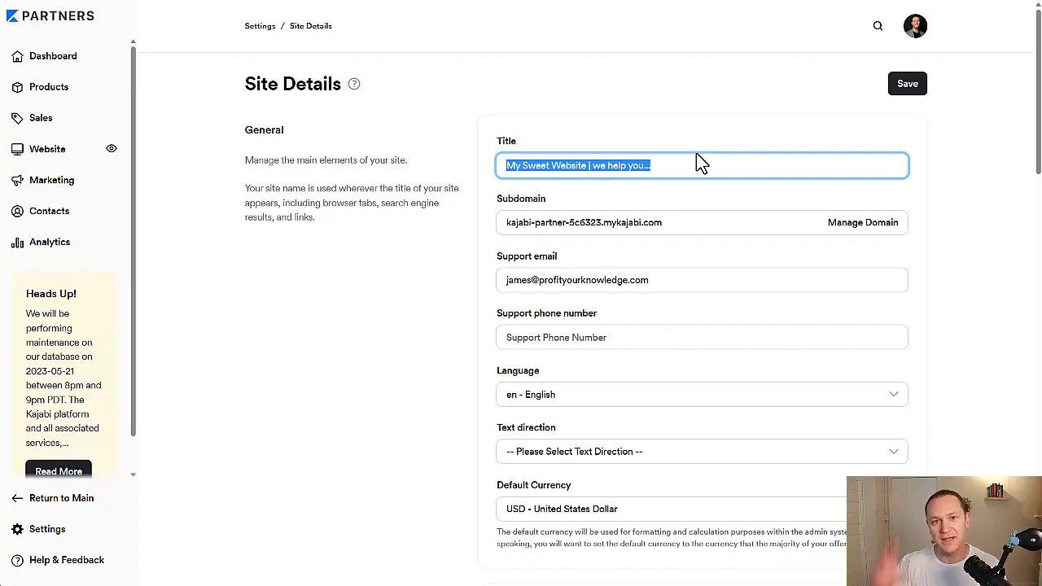
click(620, 132)
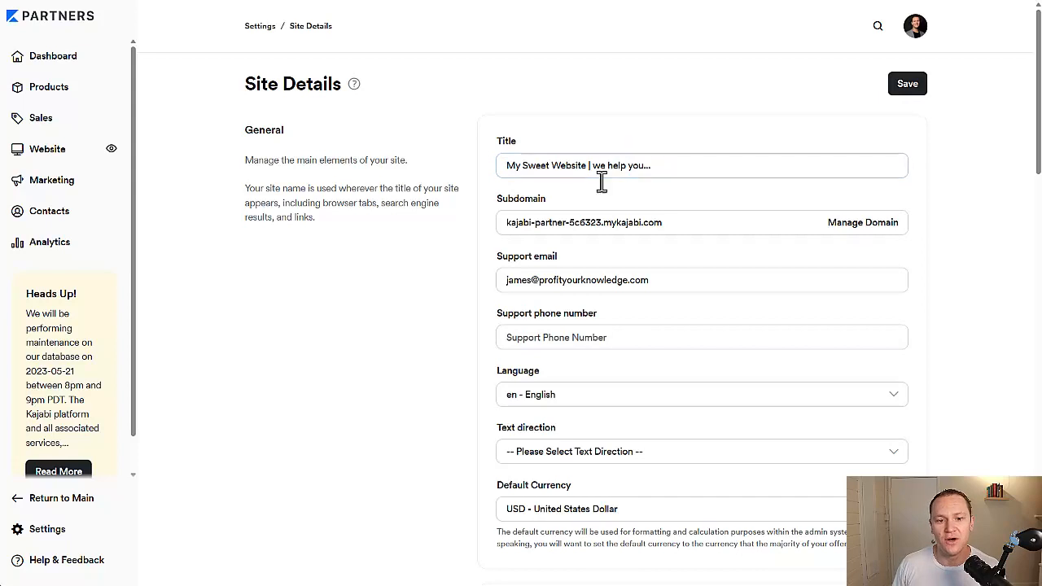
drag(681, 166, 472, 170)
click(453, 168)
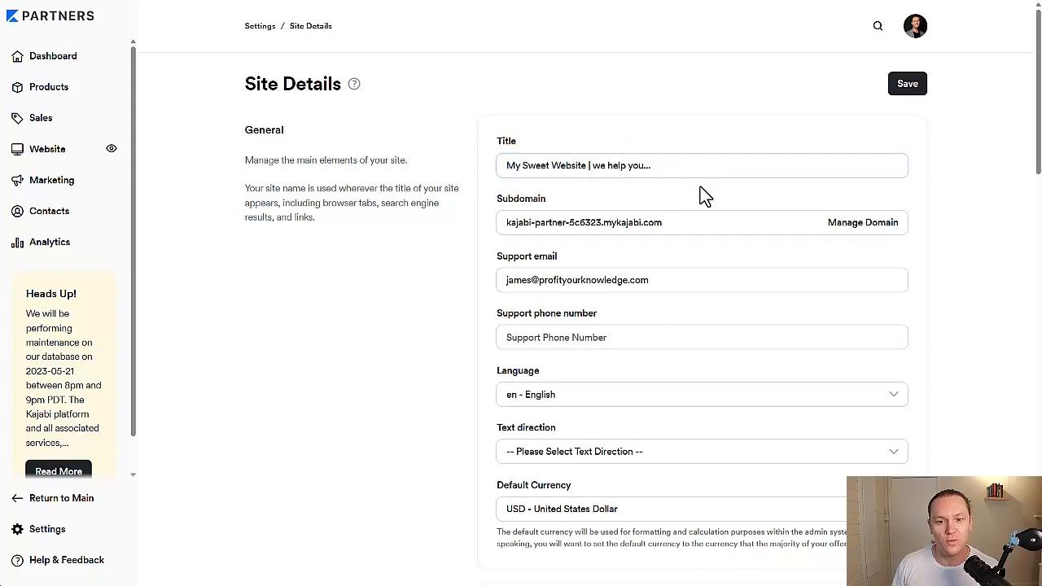
drag(656, 165, 592, 167)
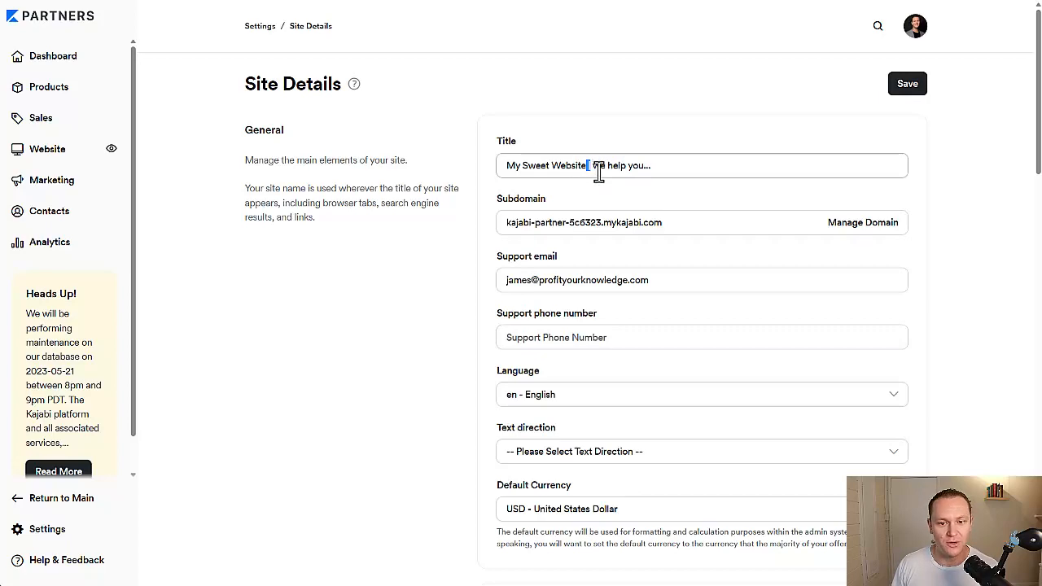
click(467, 182)
scroll(468, 186, down, 1)
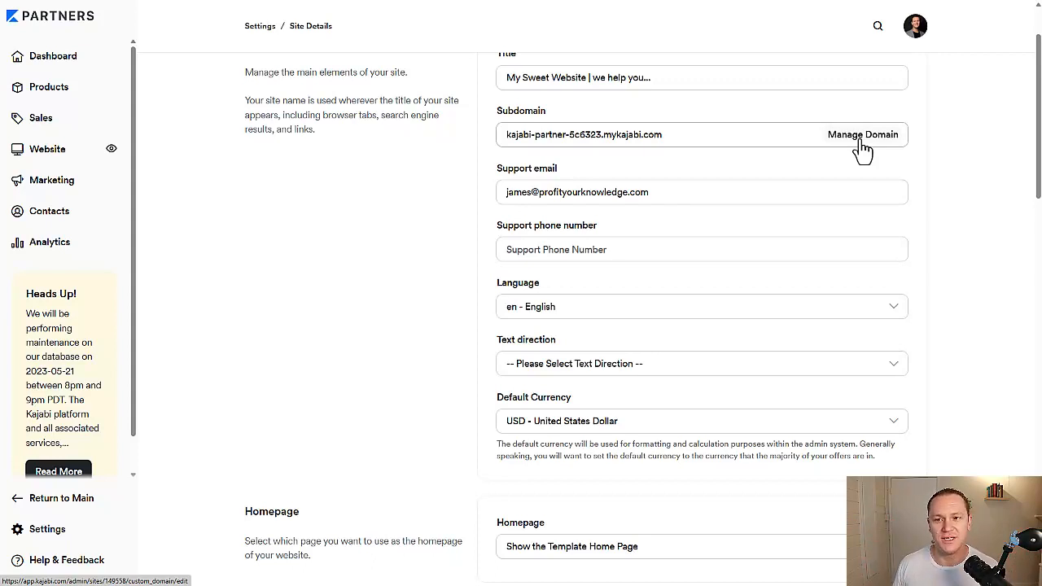
scroll(948, 150, down, 1)
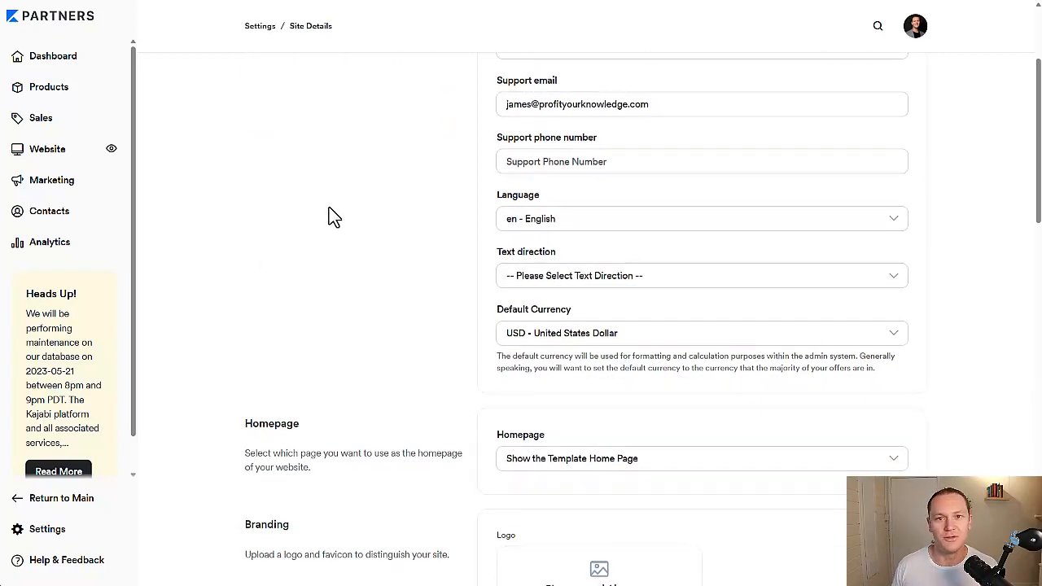
scroll(334, 215, up, 1)
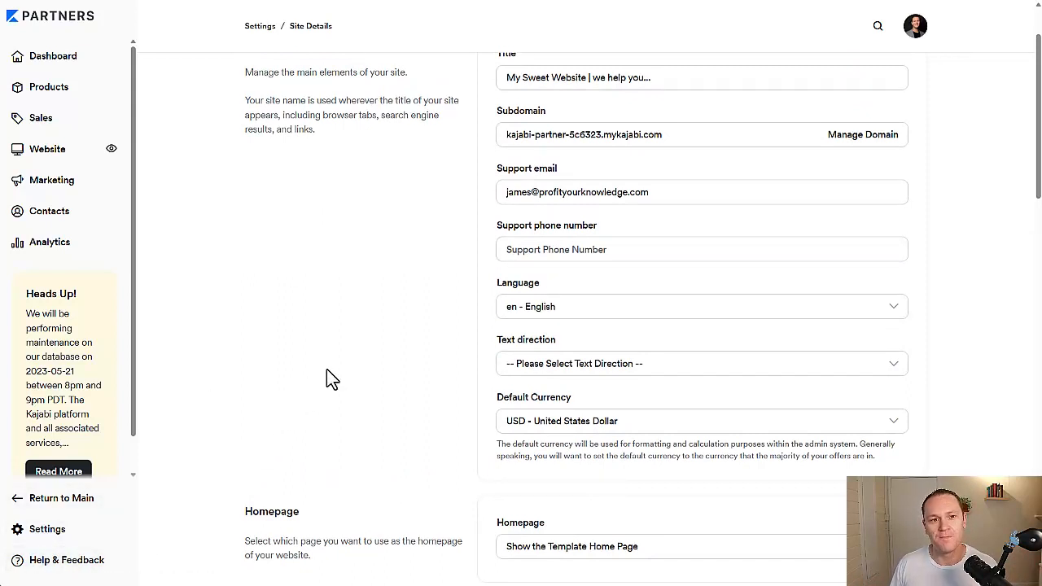
View the available help and support options, including the Help Center and live chat, and close the help window.
click(67, 560)
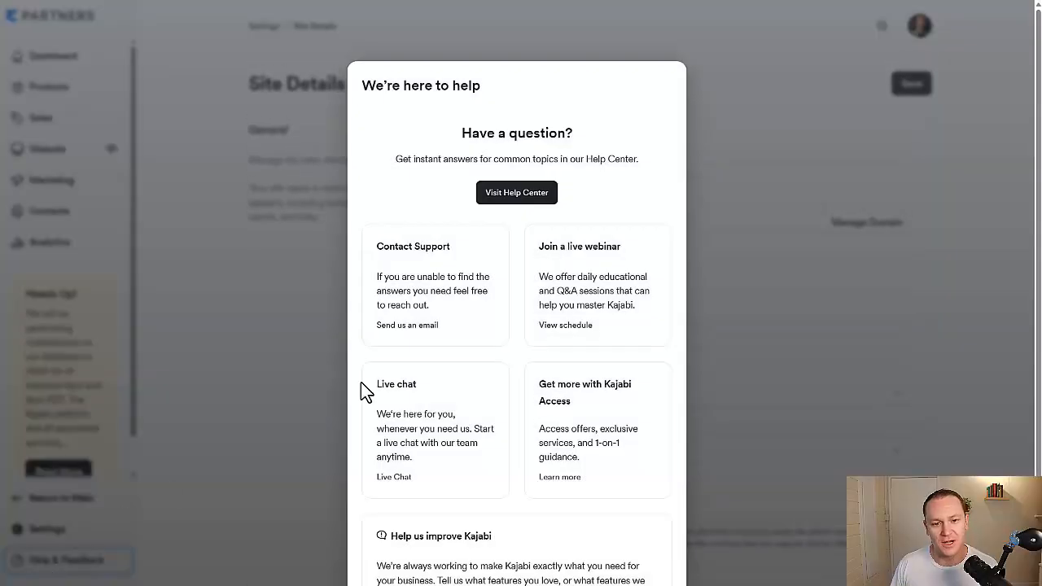
scroll(475, 330, down, 2)
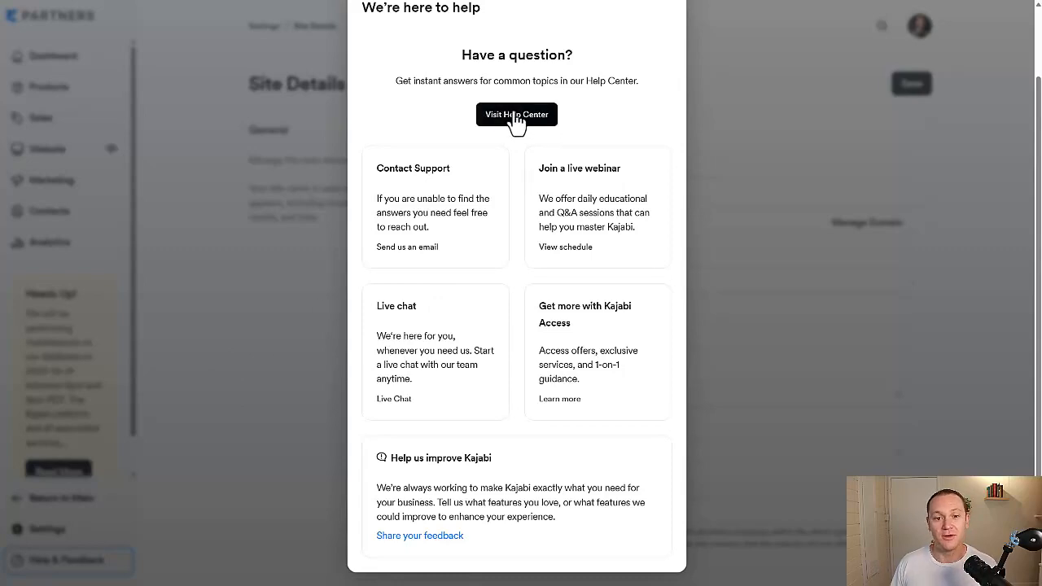
click(193, 345)
Review the language, text direction, default currency and homepage choices in the site details, keeping the current selections.
scroll(289, 334, down, 2)
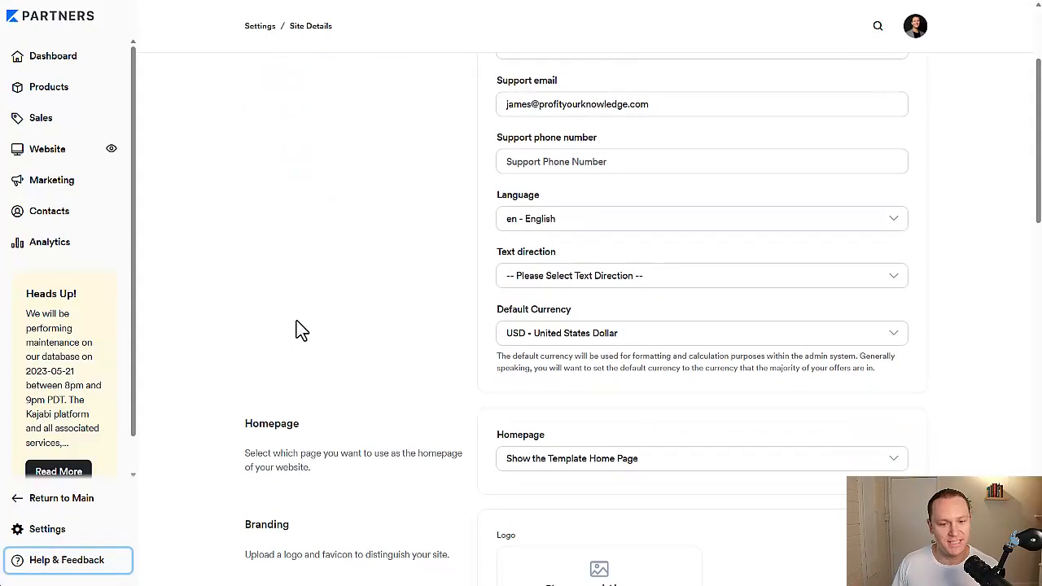
scroll(364, 268, down, 1)
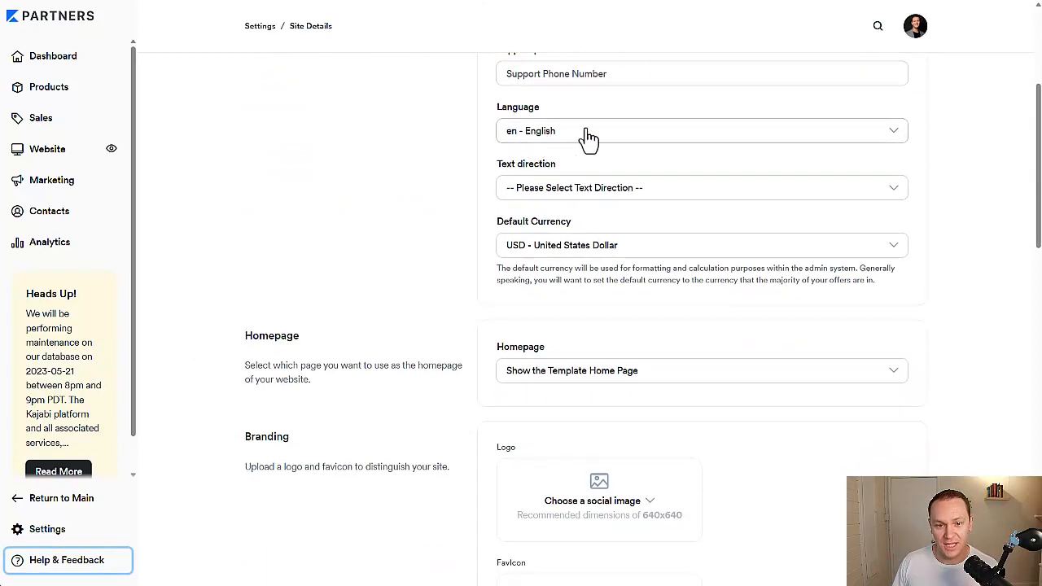
click(698, 194)
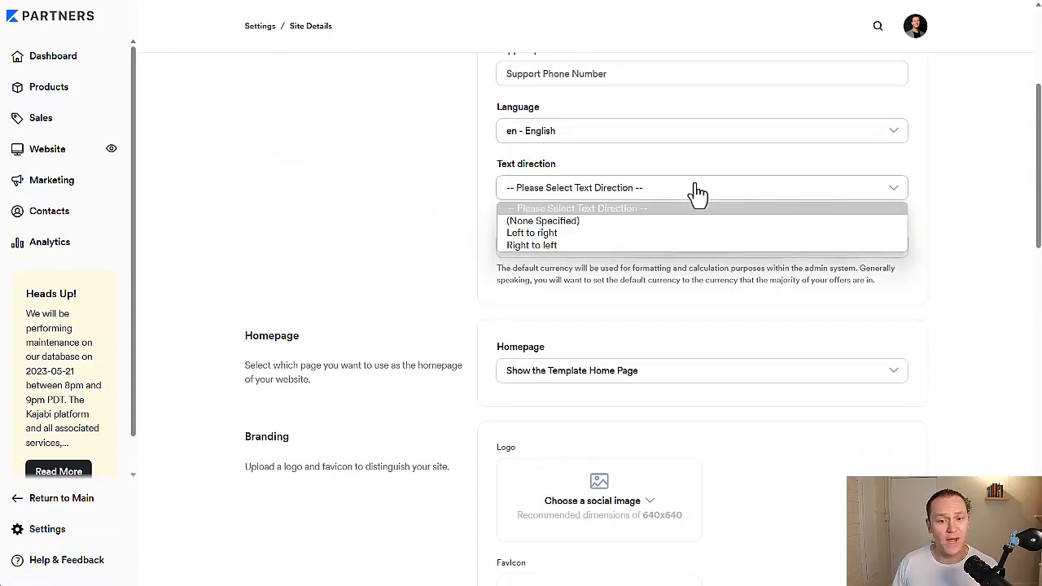
click(393, 203)
scroll(397, 203, down, 2)
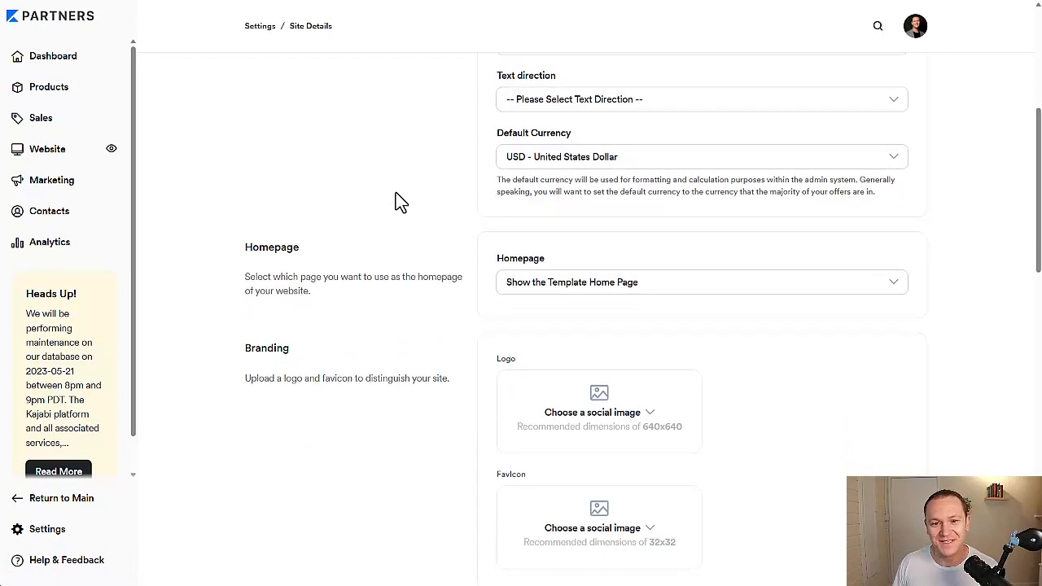
scroll(479, 210, down, 1)
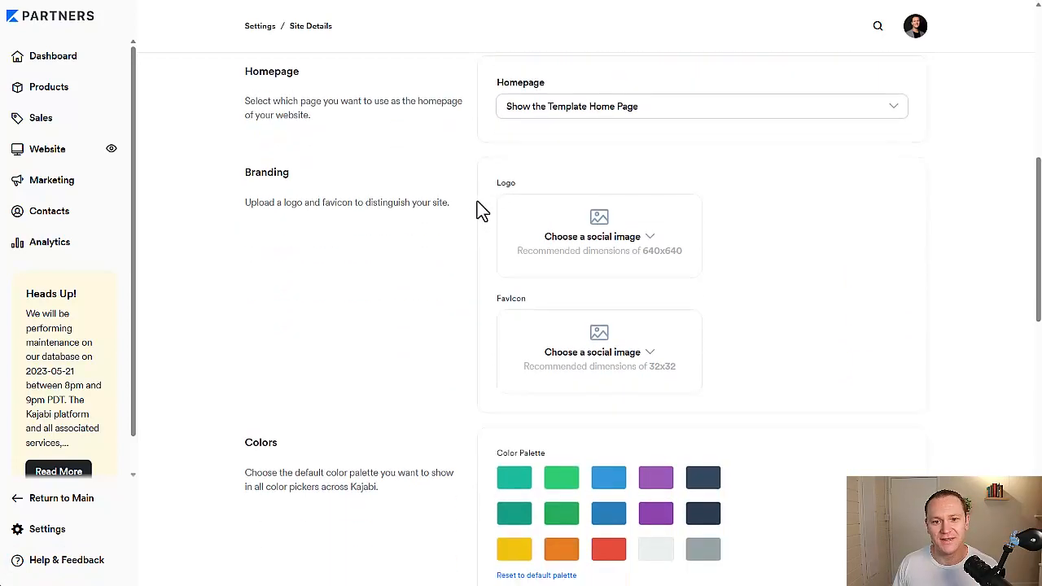
click(611, 114)
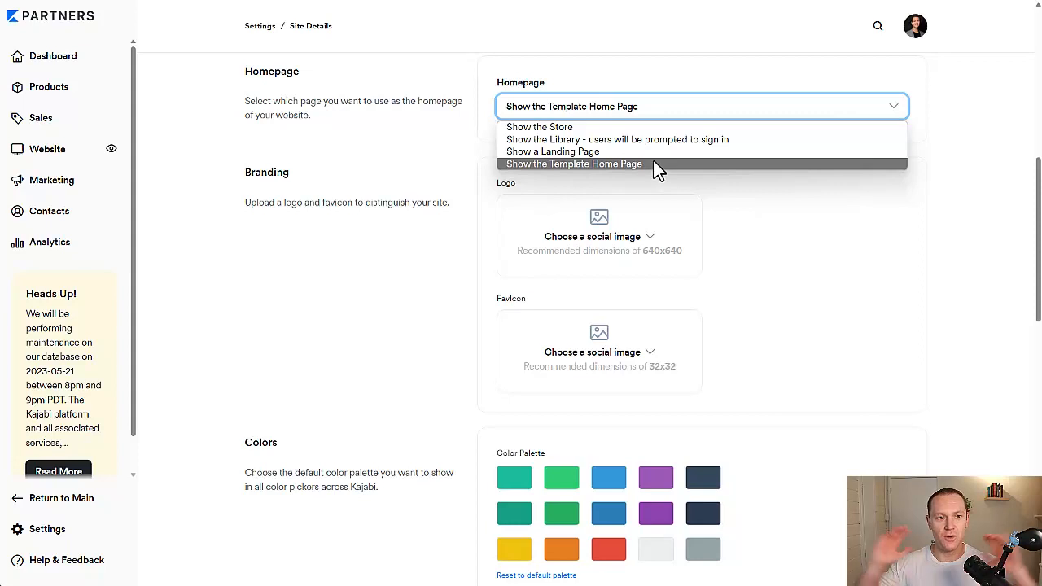
click(444, 120)
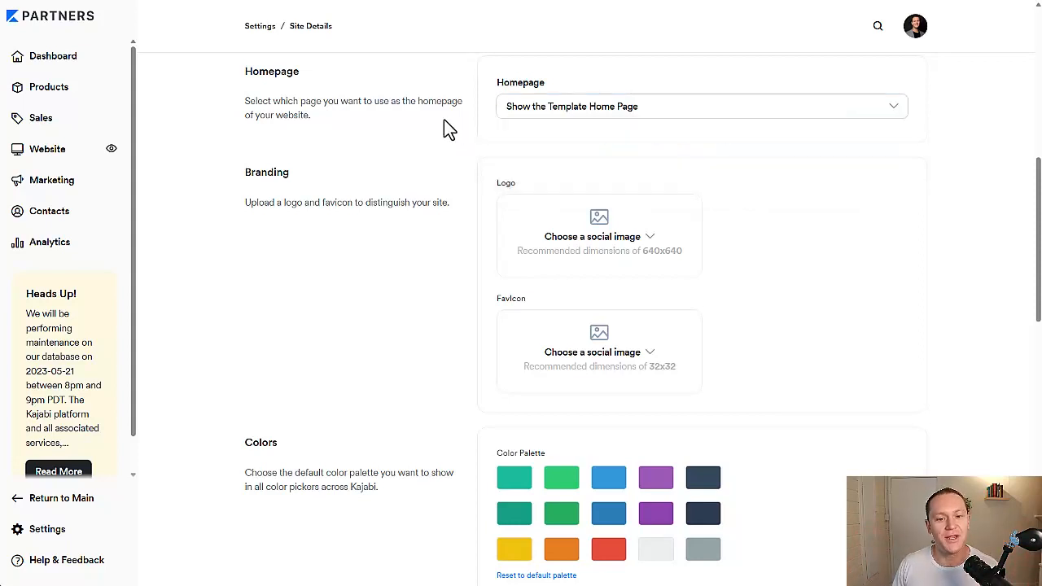
Examine the logo and favicon uploads, the default color palette, and the instructor headshot's recommended dimensions.
scroll(336, 131, down, 1)
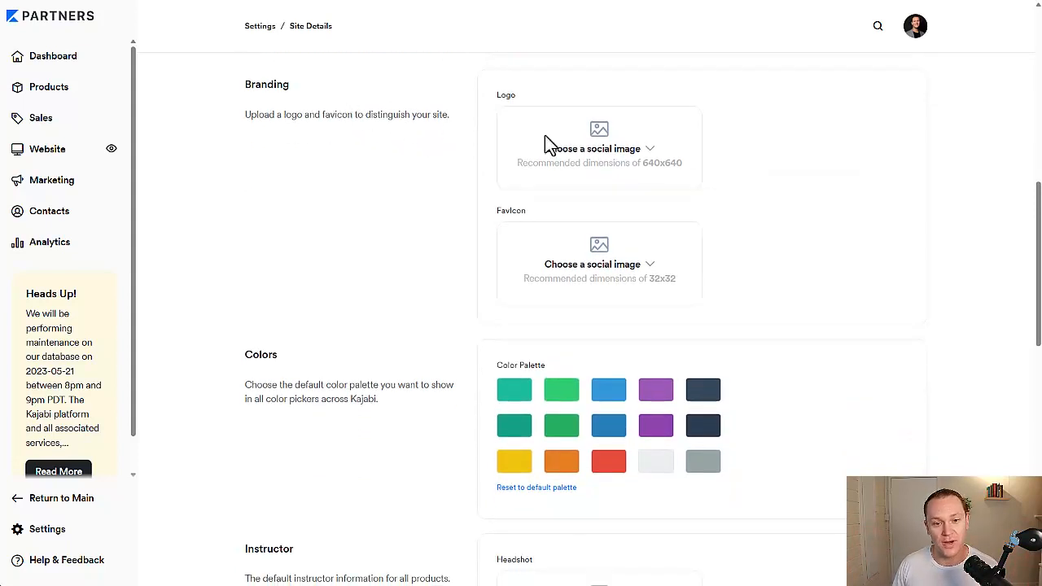
drag(518, 216, 421, 220)
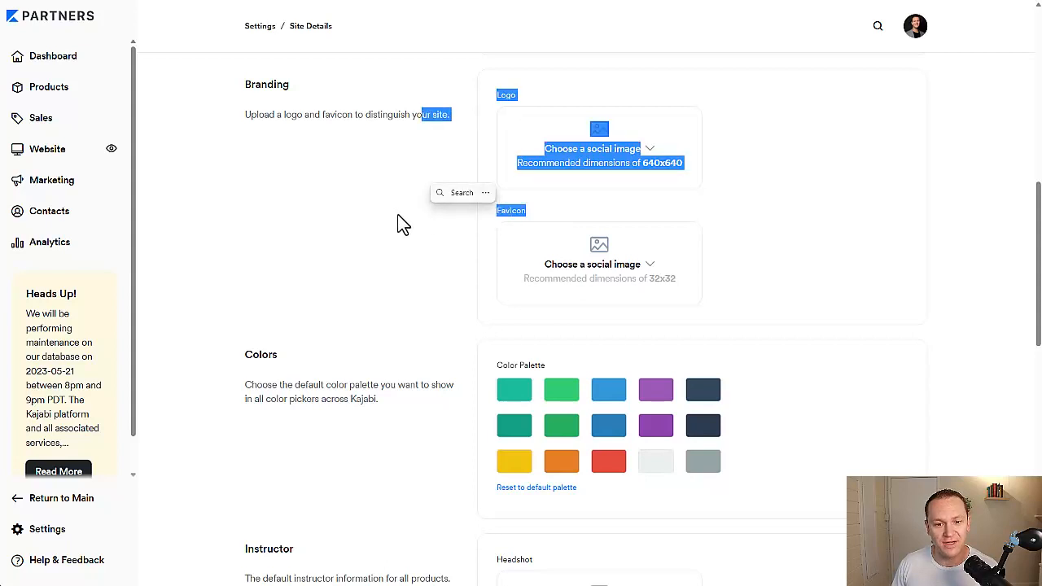
click(398, 227)
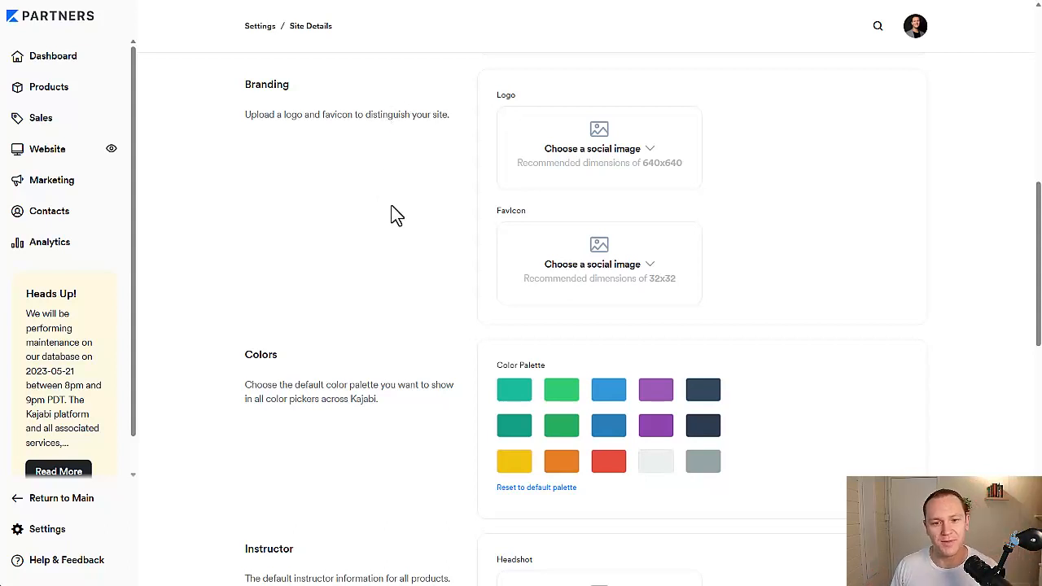
scroll(372, 228, down, 2)
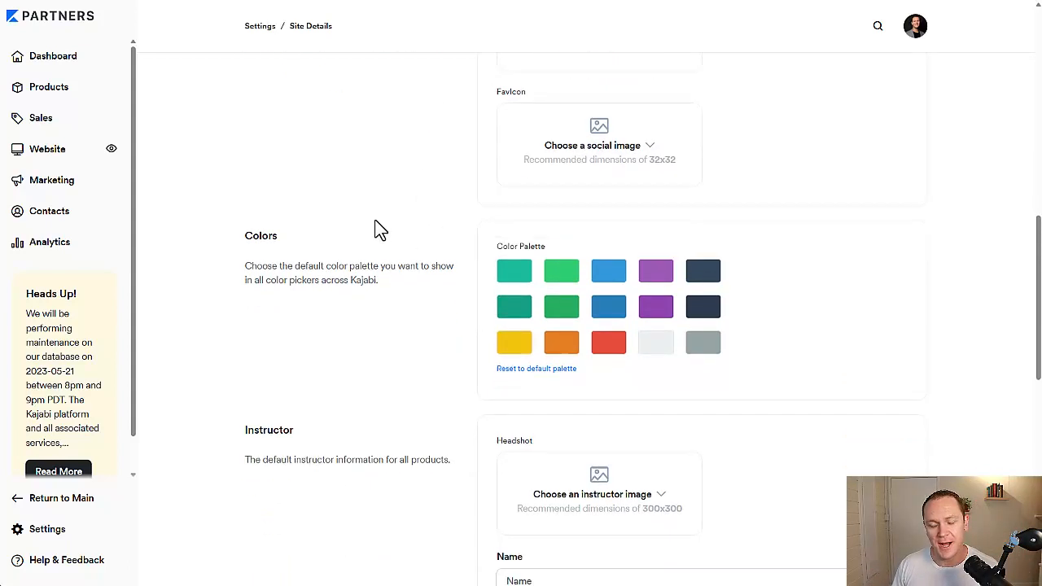
scroll(388, 232, down, 1)
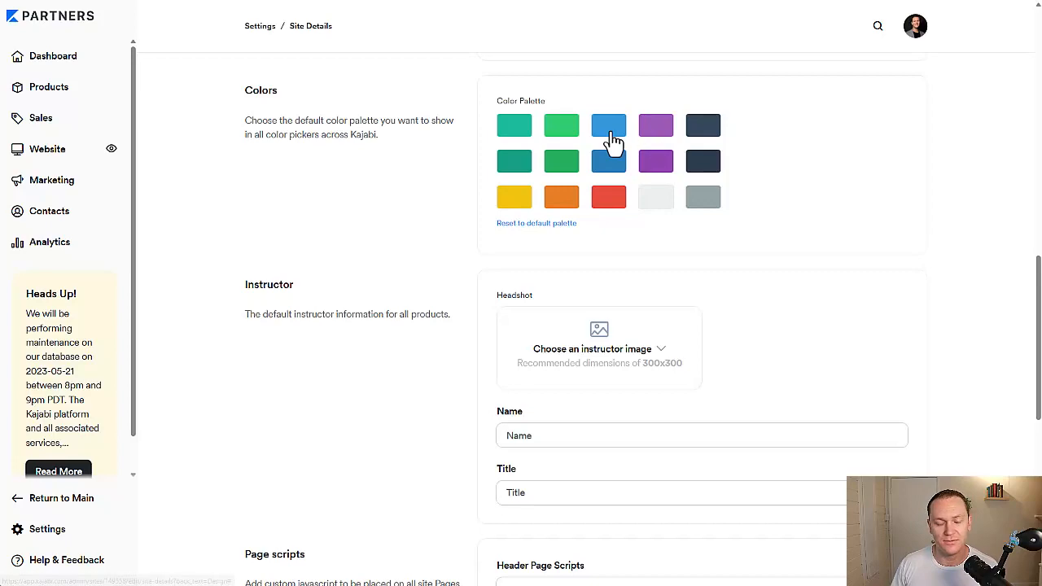
scroll(401, 201, down, 2)
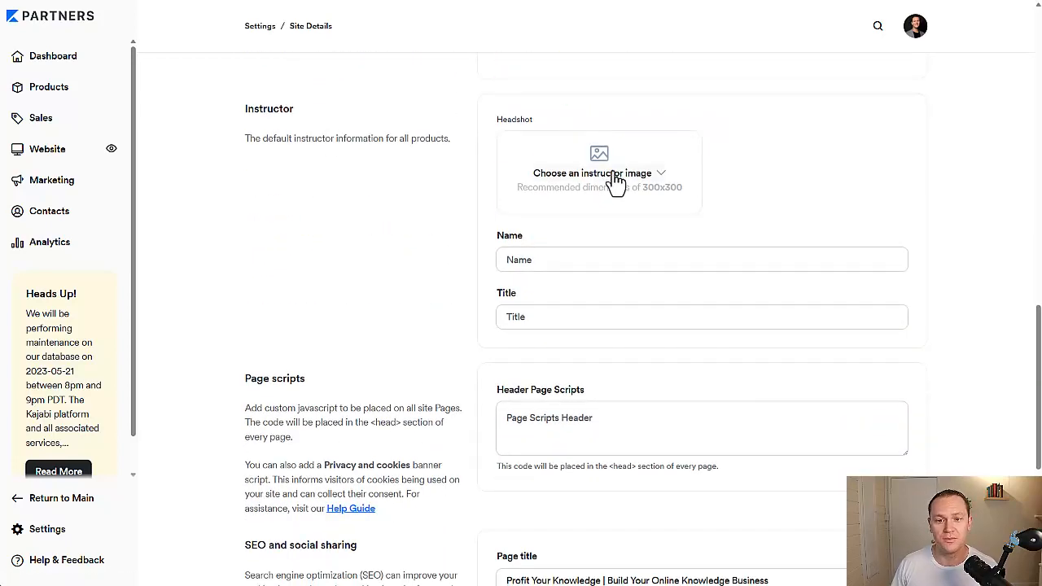
drag(688, 195, 641, 187)
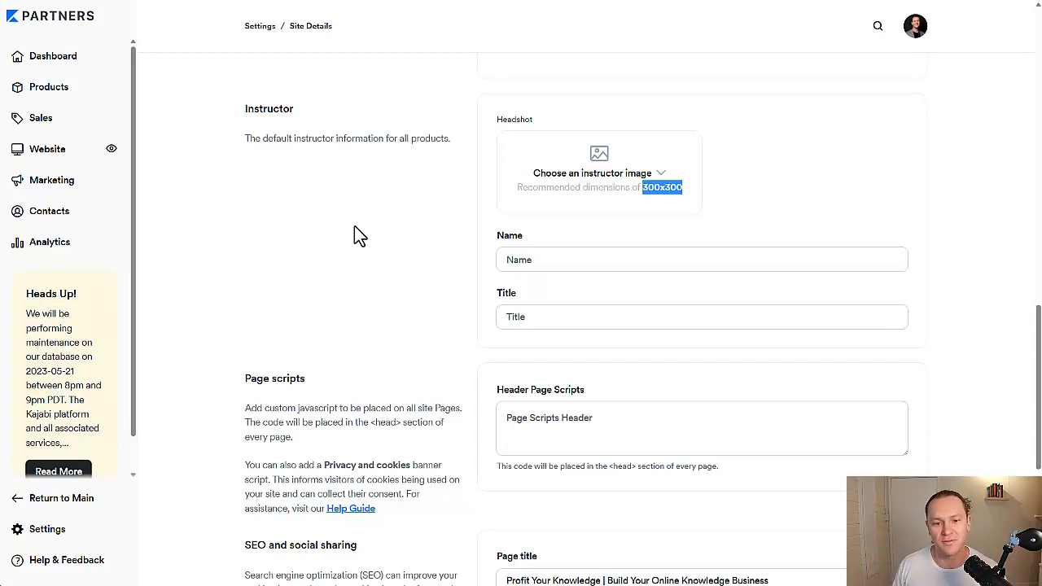
scroll(352, 222, down, 1)
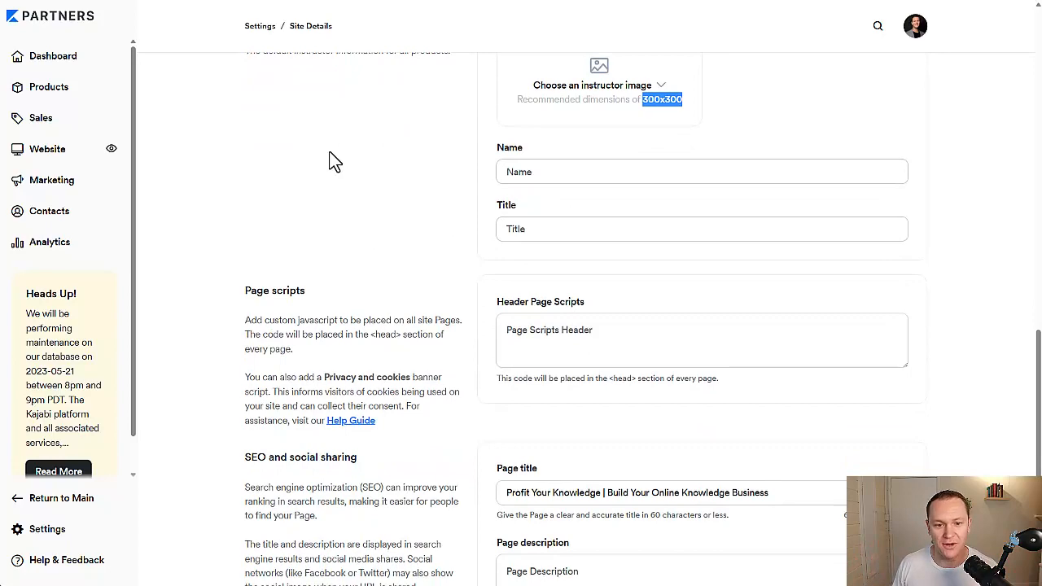
Examine the page scripts section and its field for header page scripts.
scroll(334, 159, down, 1)
scroll(390, 112, down, 2)
scroll(397, 110, up, 1)
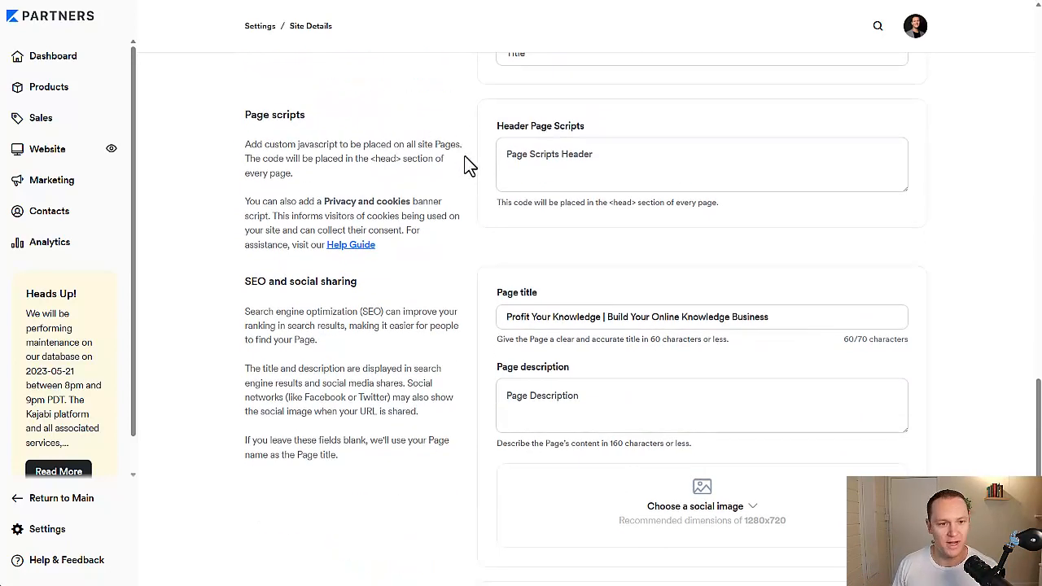
drag(303, 114, 189, 116)
click(195, 174)
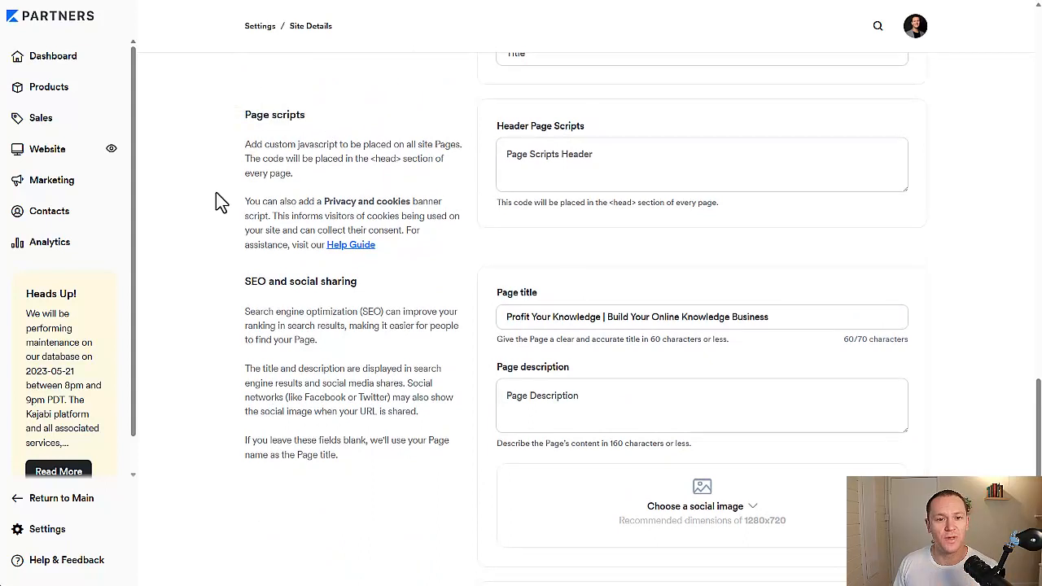
drag(492, 129, 637, 138)
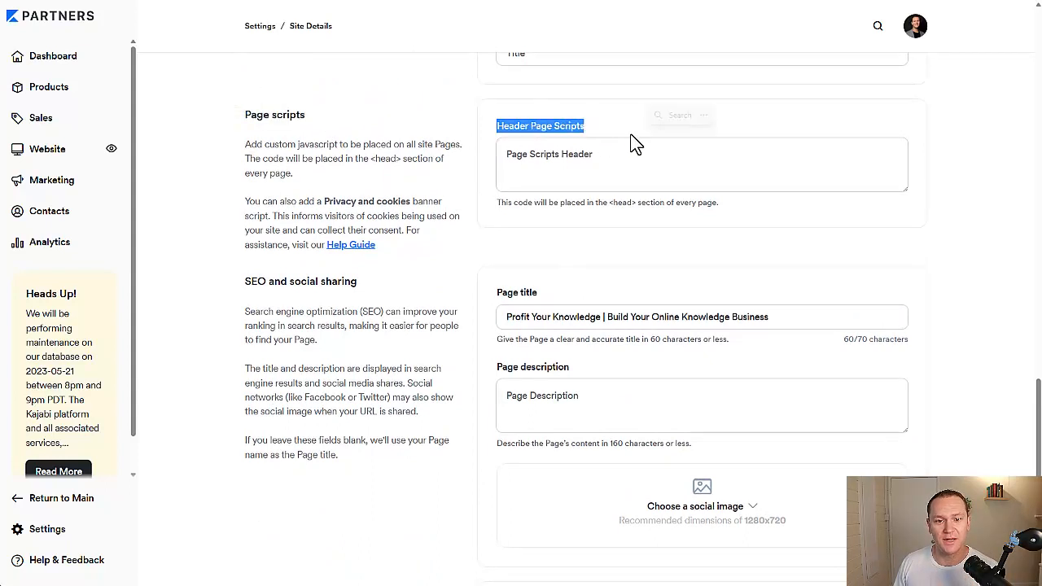
Examine the SEO and social sharing section, especially the page title's brand name and tagline wording.
click(474, 128)
scroll(472, 128, down, 3)
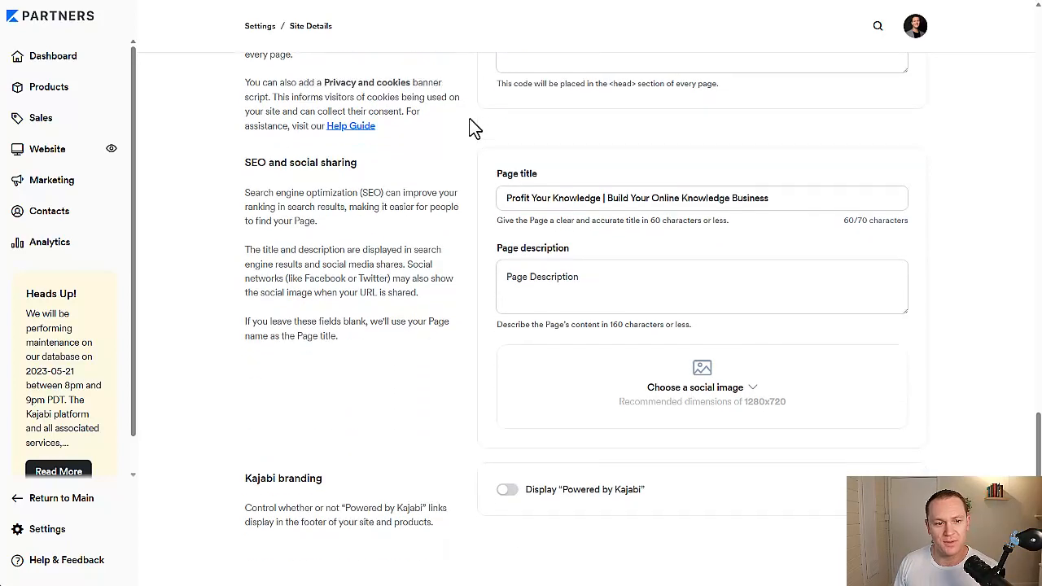
drag(384, 159, 310, 170)
click(220, 167)
drag(221, 165, 428, 157)
click(451, 181)
drag(505, 198, 861, 209)
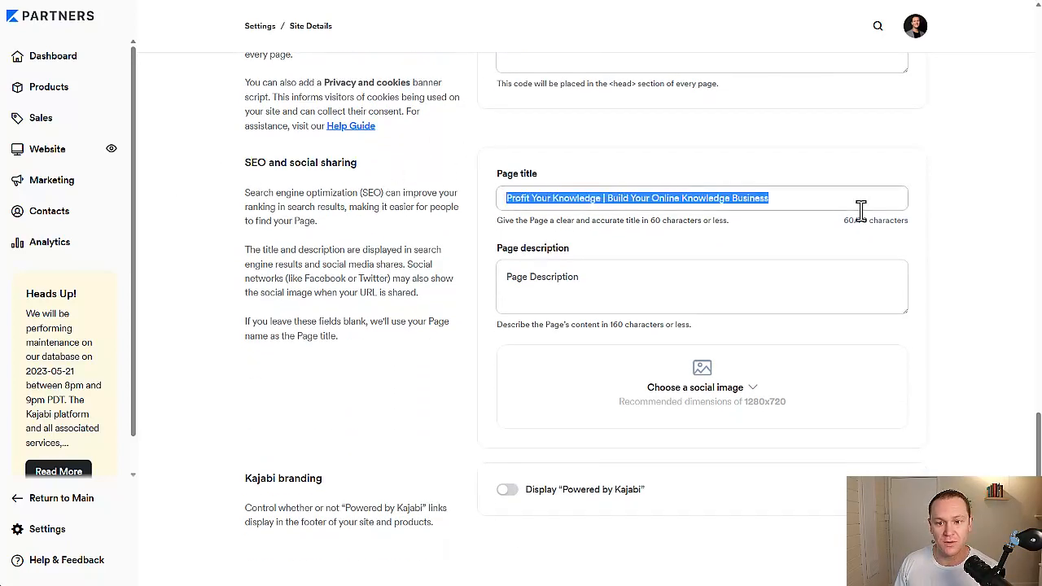
click(983, 173)
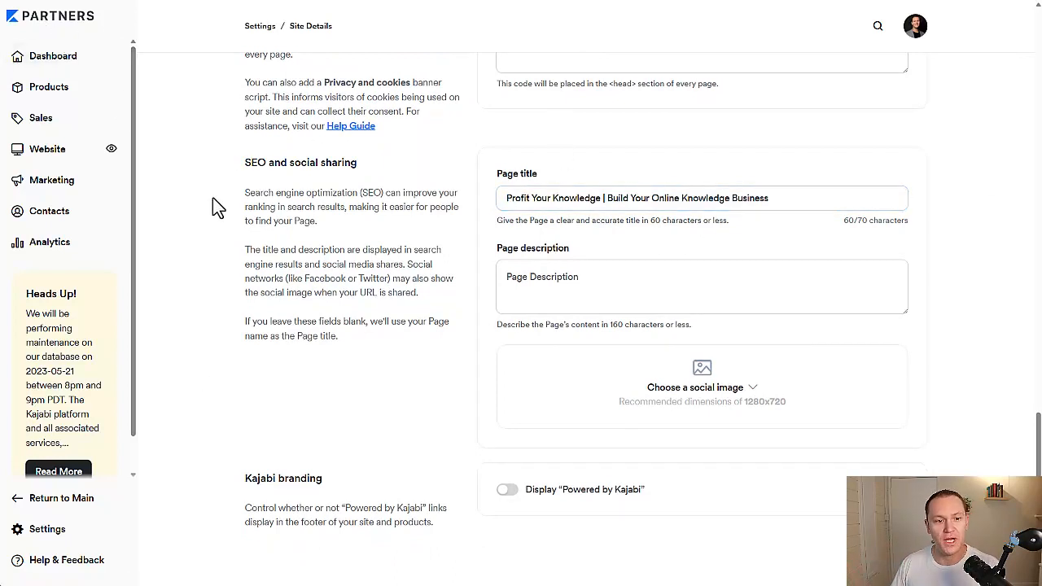
drag(505, 198, 857, 206)
click(604, 201)
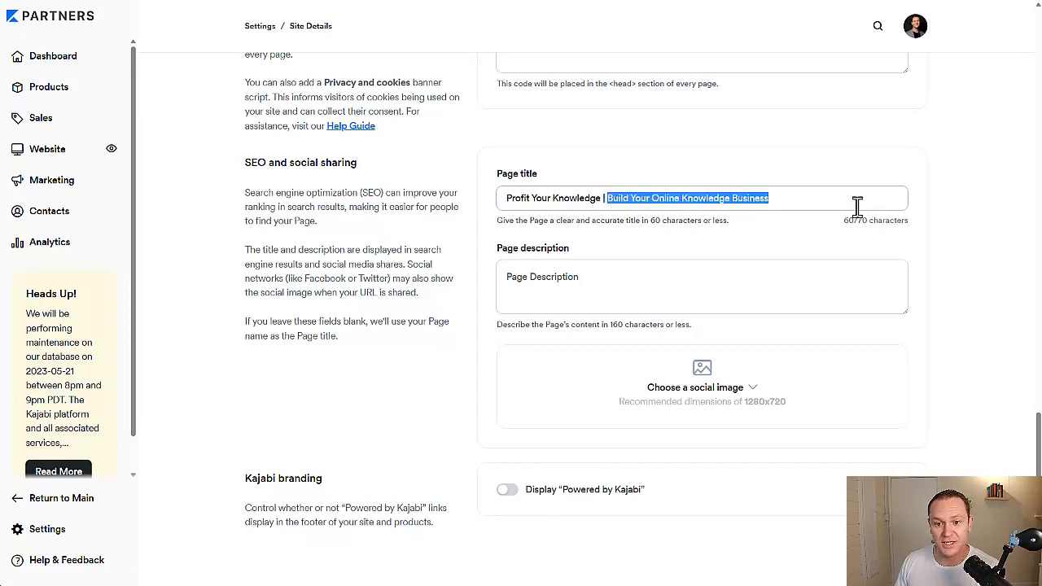
click(900, 169)
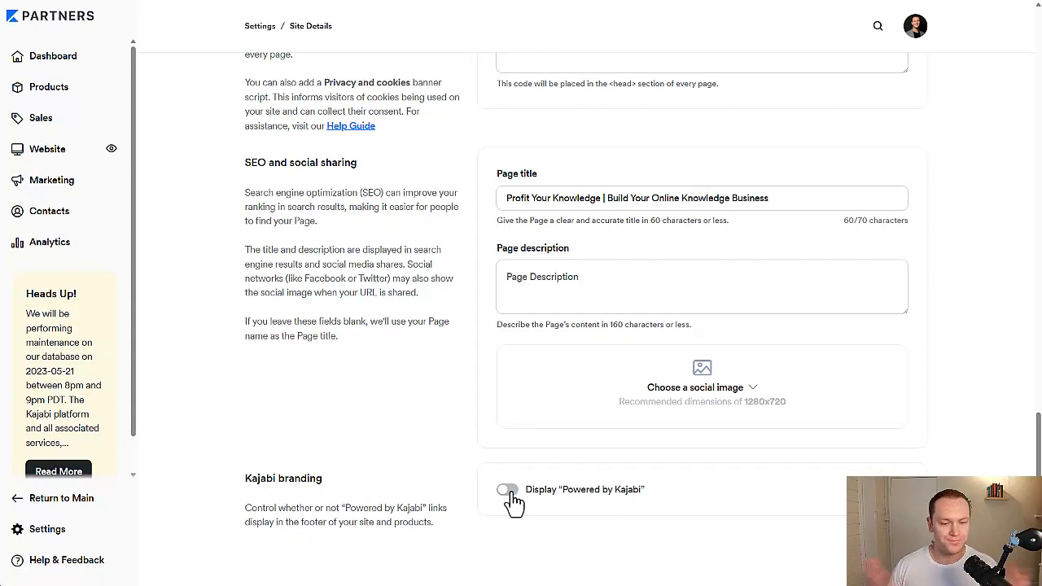
Examine the Kajabi branding section and its option for displaying "Powered by Kajabi" links in the footer.
drag(363, 492, 217, 481)
click(233, 512)
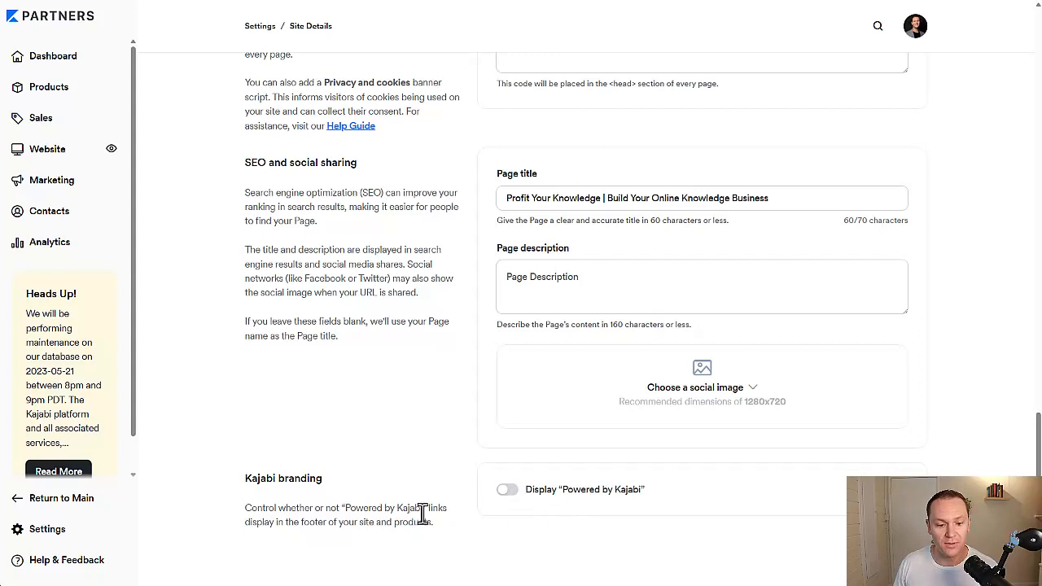
drag(425, 507, 365, 507)
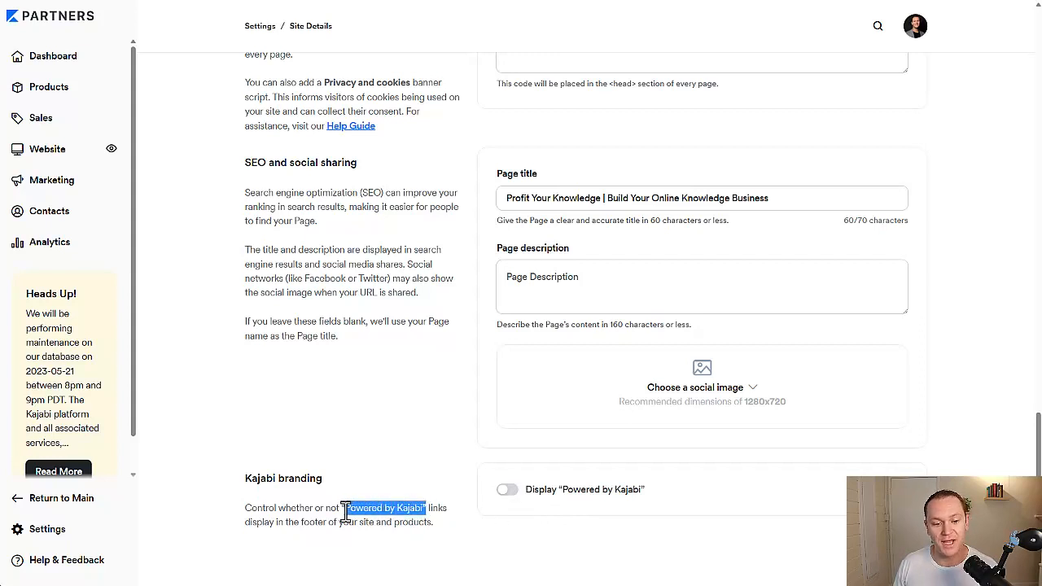
click(255, 519)
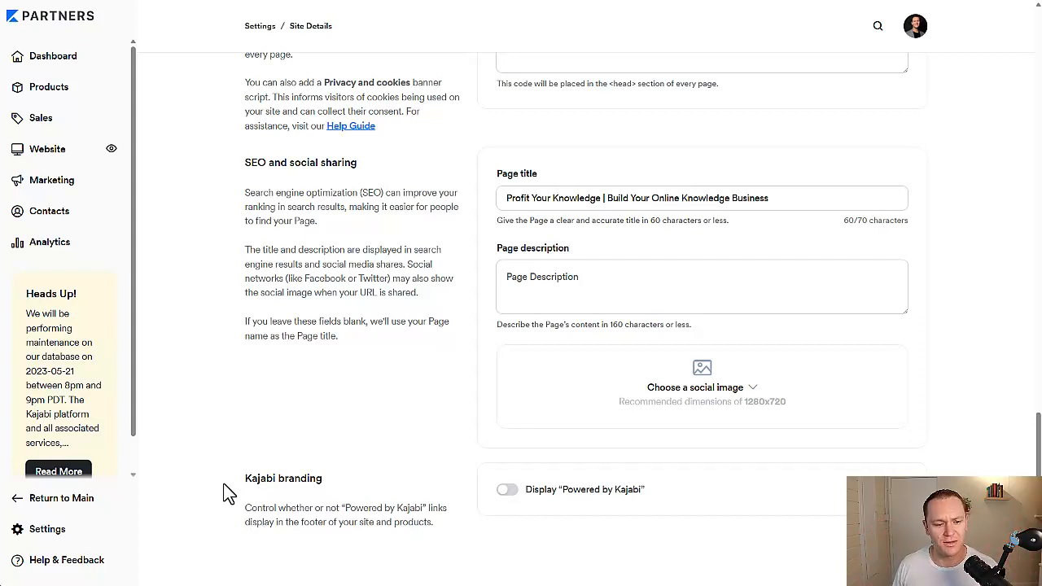
drag(226, 491, 372, 483)
click(388, 477)
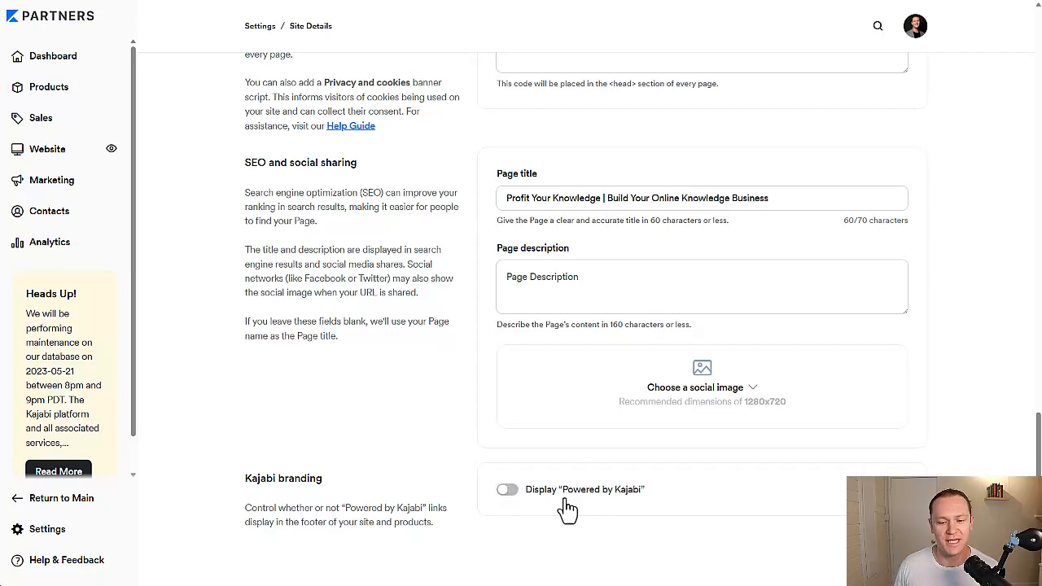
Save the site details.
scroll(895, 442, up, 7)
scroll(898, 442, up, 10)
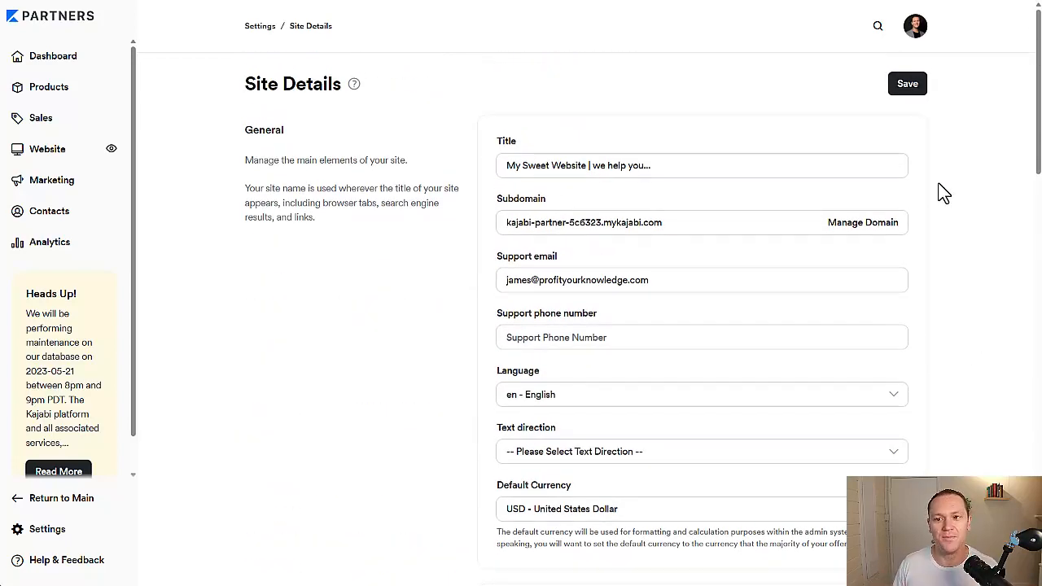
click(907, 85)
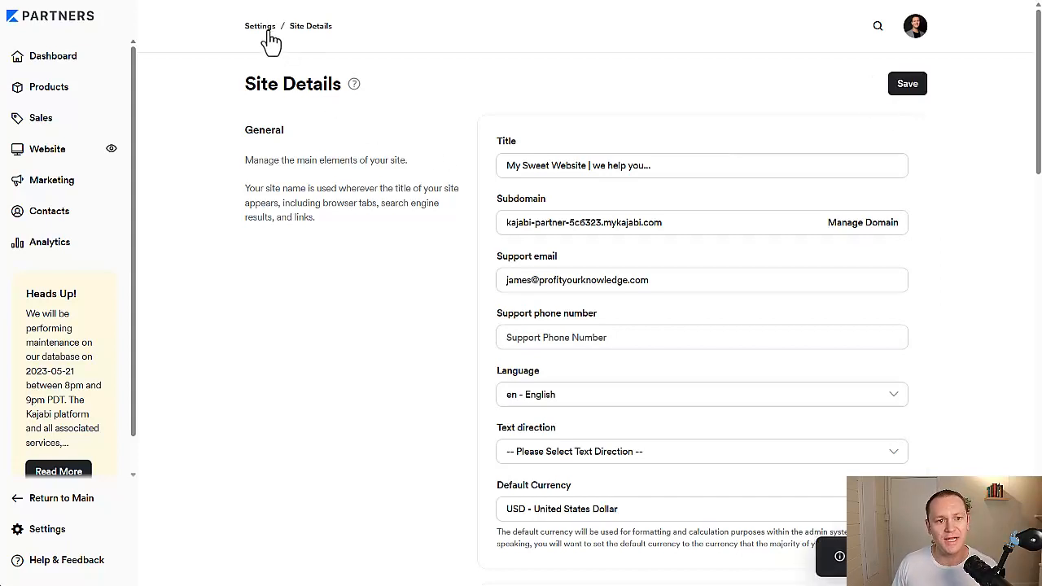
Go to the website's design page and browse the free templates offered in the Template Store.
click(51, 154)
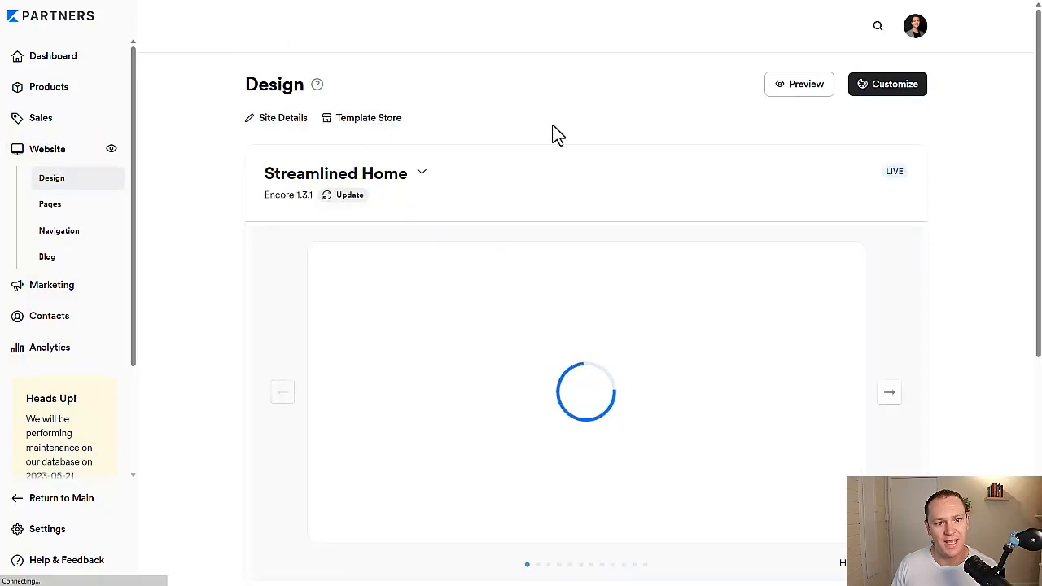
scroll(607, 140, down, 4)
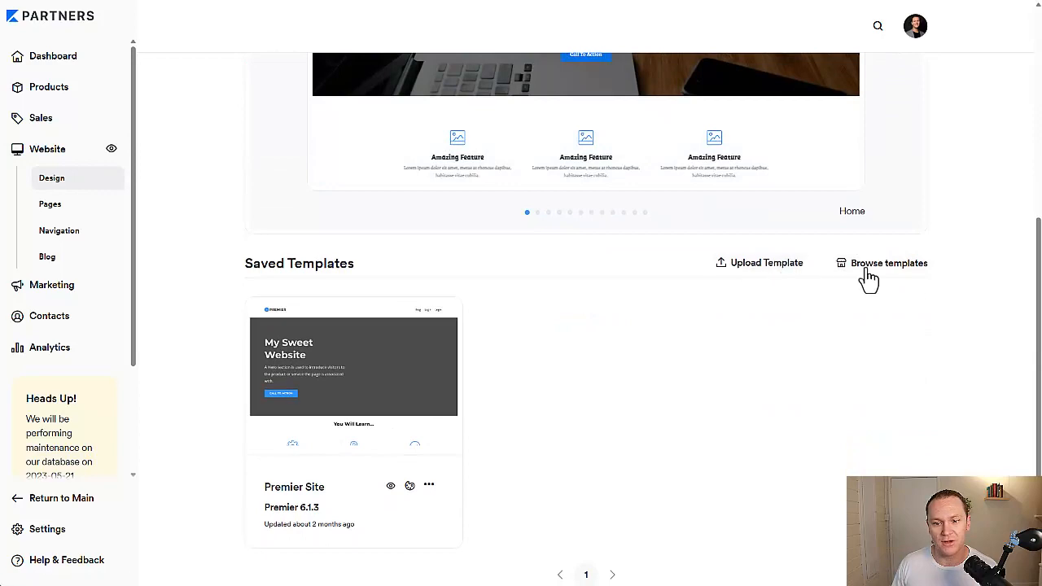
click(887, 271)
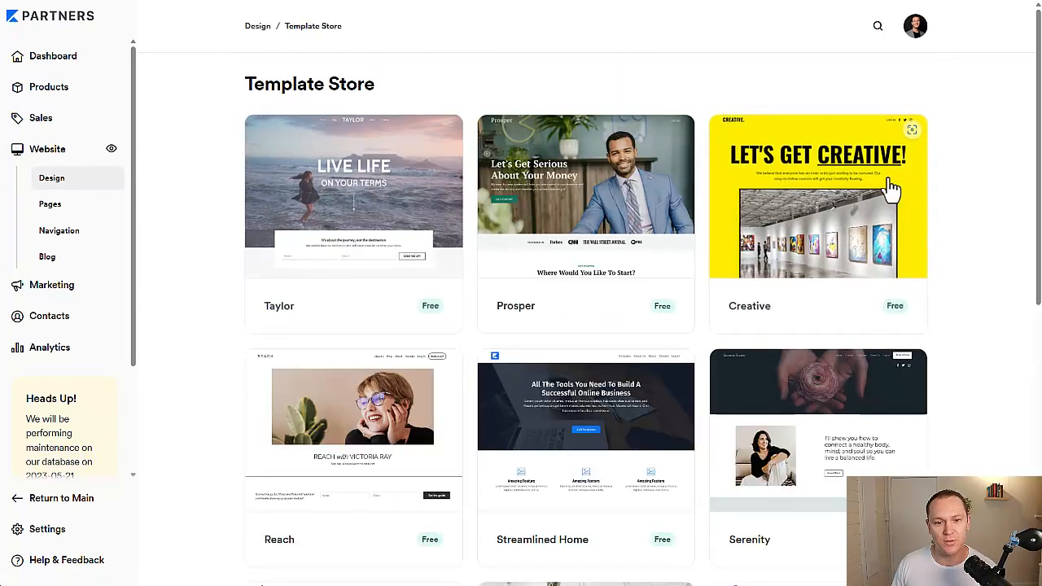
scroll(188, 225, down, 3)
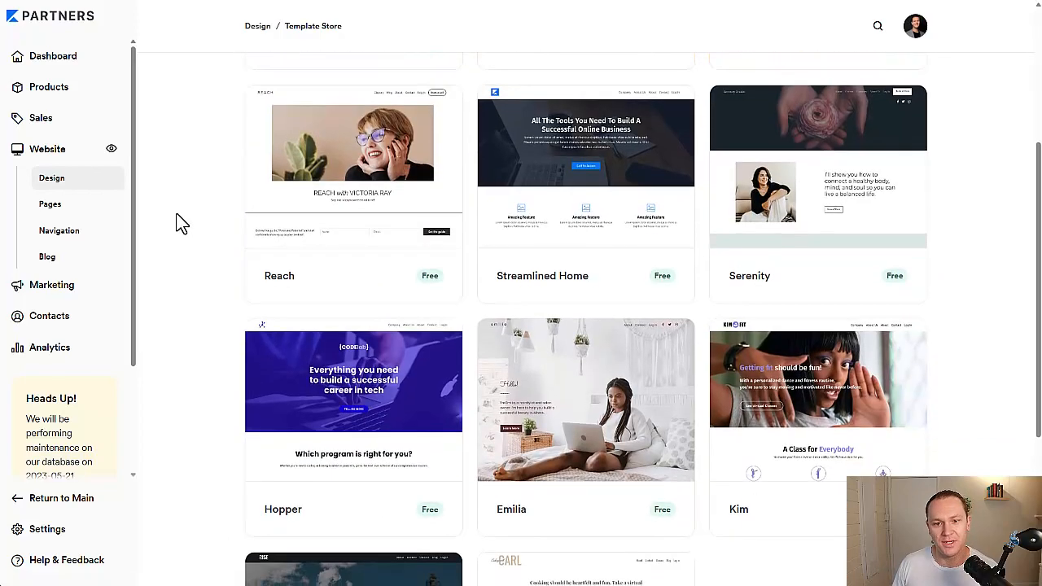
scroll(181, 225, down, 3)
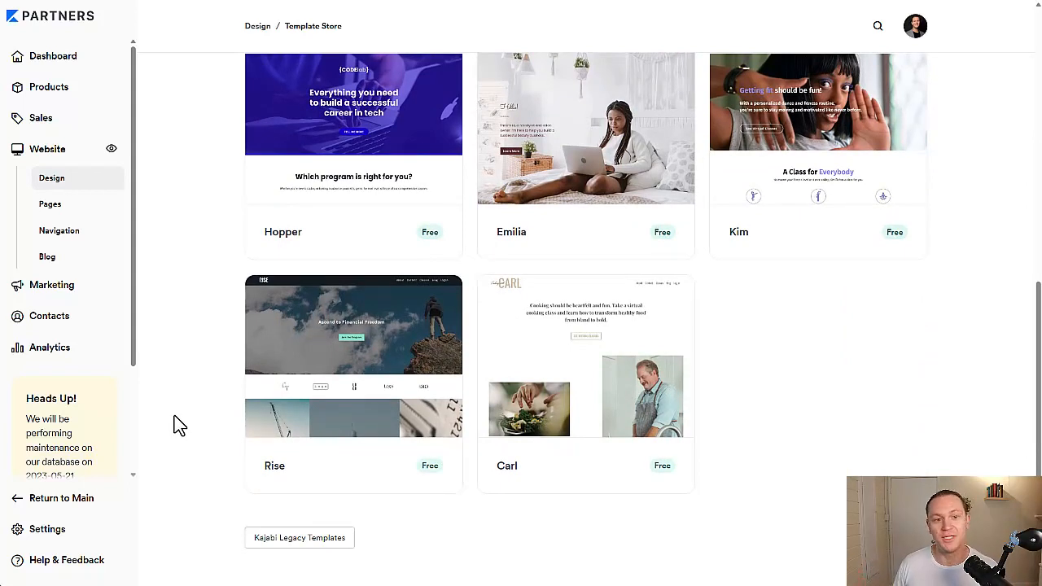
scroll(174, 367, up, 2)
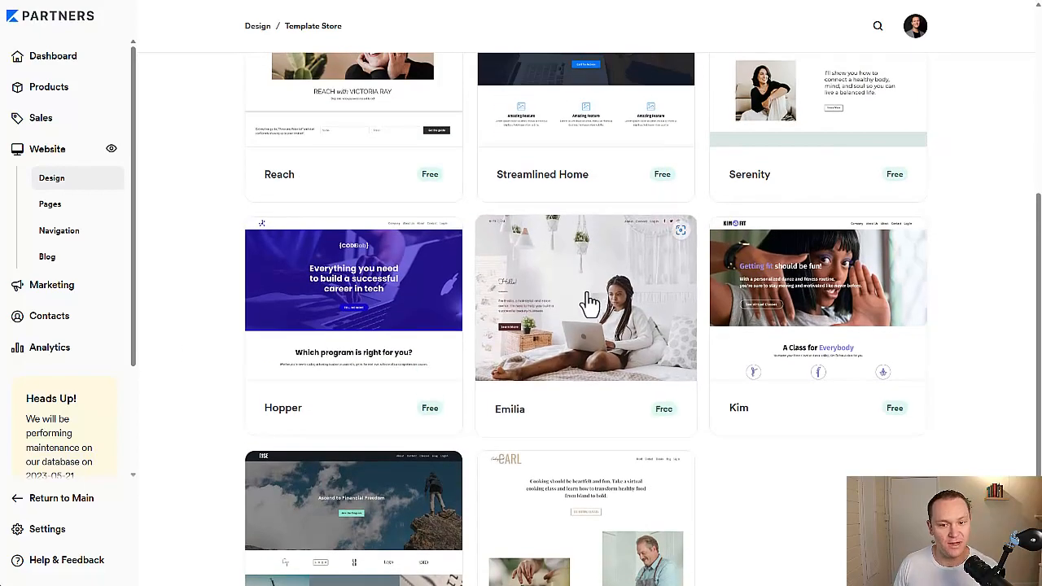
Preview the Emilia template's full page layout and close the preview without adding it to the saved templates.
click(588, 302)
scroll(409, 301, down, 3)
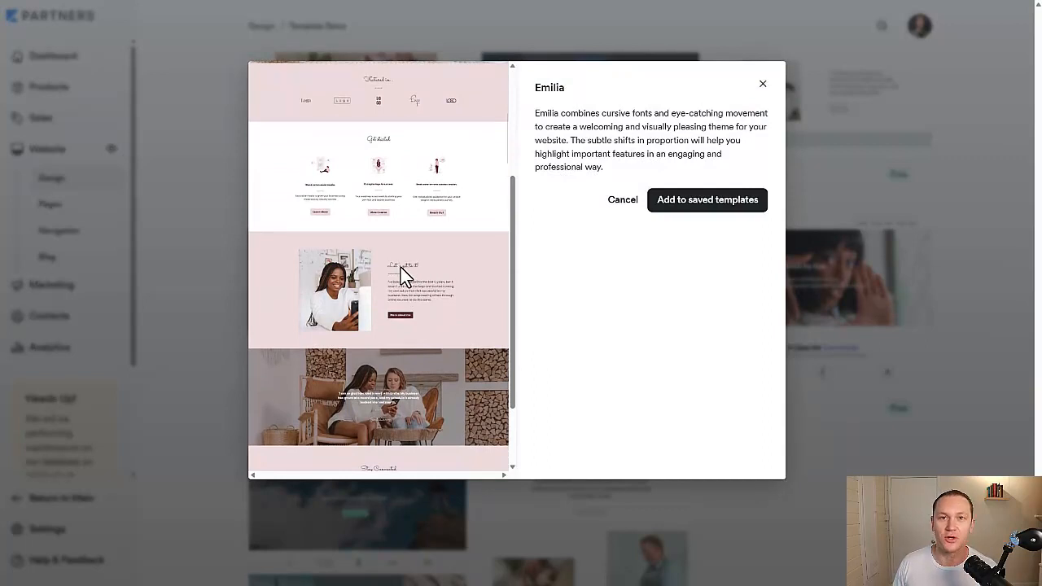
scroll(407, 277, down, 1)
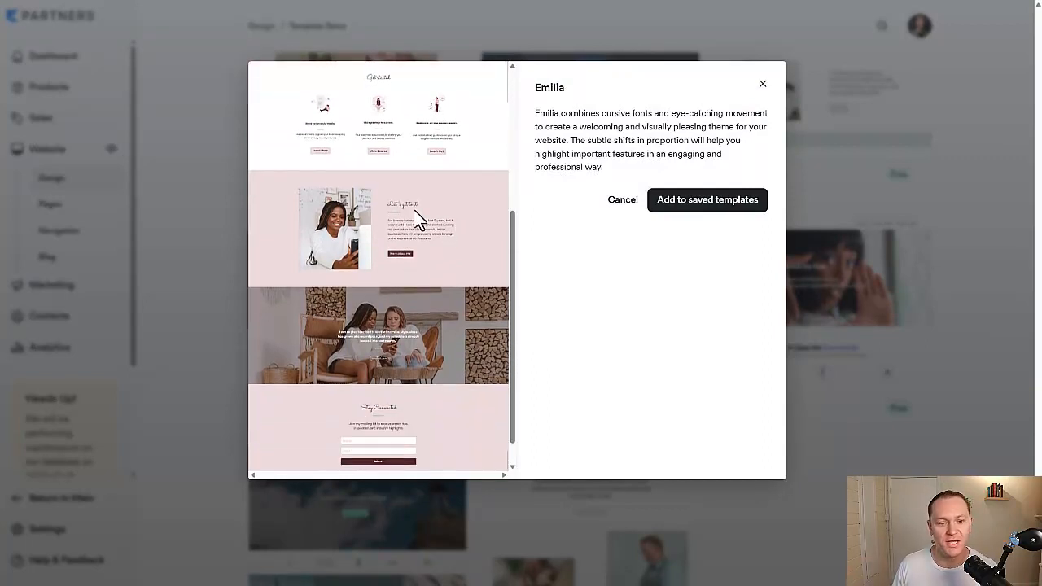
scroll(382, 266, down, 1)
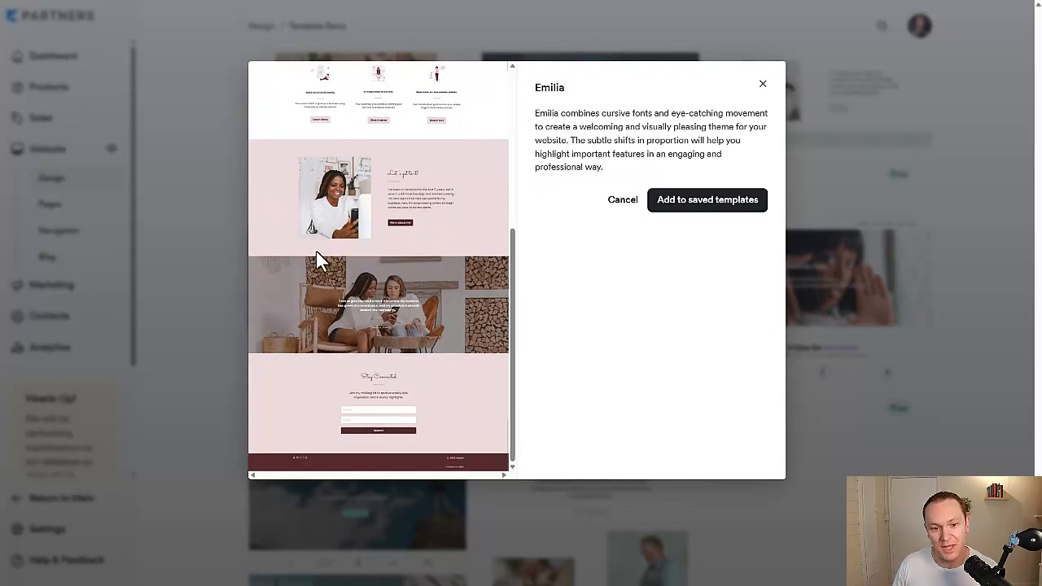
scroll(398, 410, up, 5)
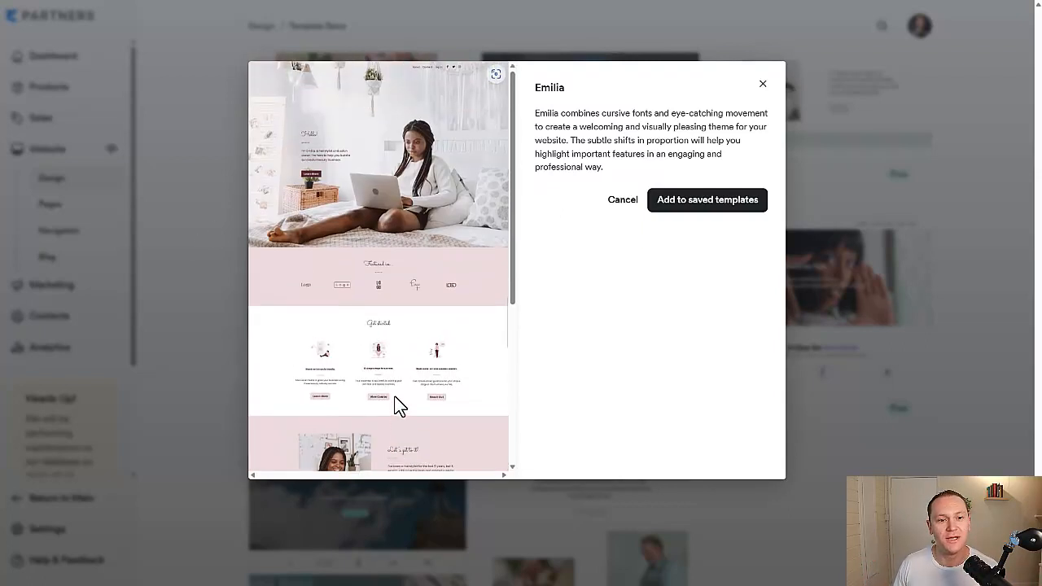
click(621, 201)
Return to the design page and open the live Streamlined Home template's Home page for customization.
scroll(202, 233, up, 5)
click(252, 28)
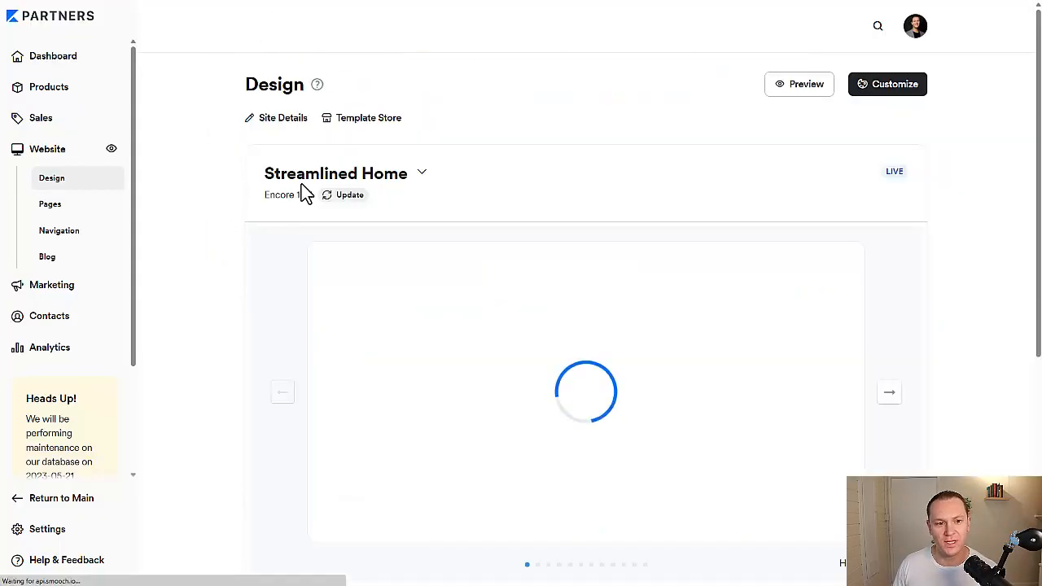
scroll(204, 254, down, 1)
scroll(203, 254, up, 1)
mouse_move(578, 410)
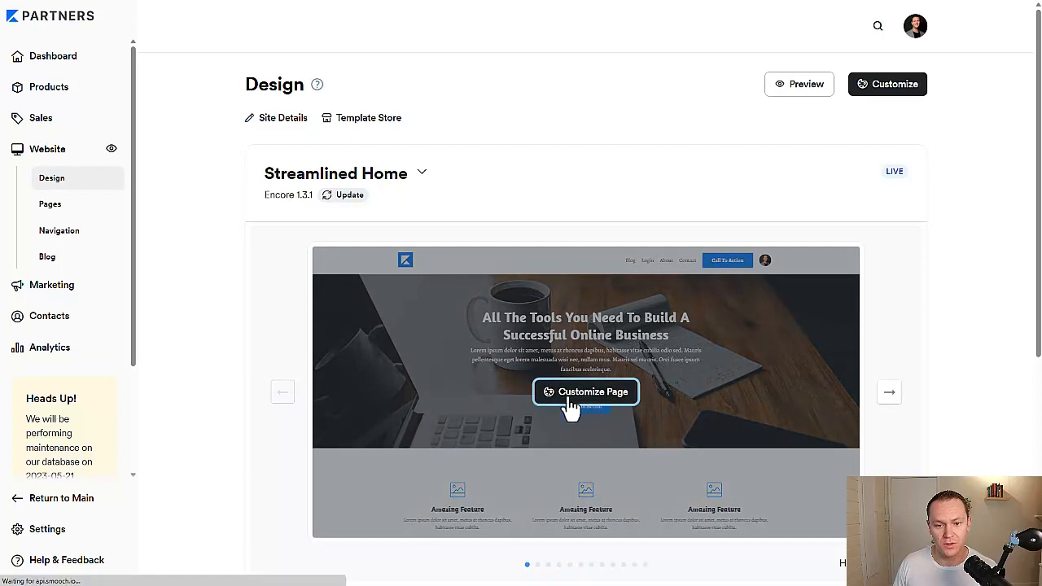
click(521, 397)
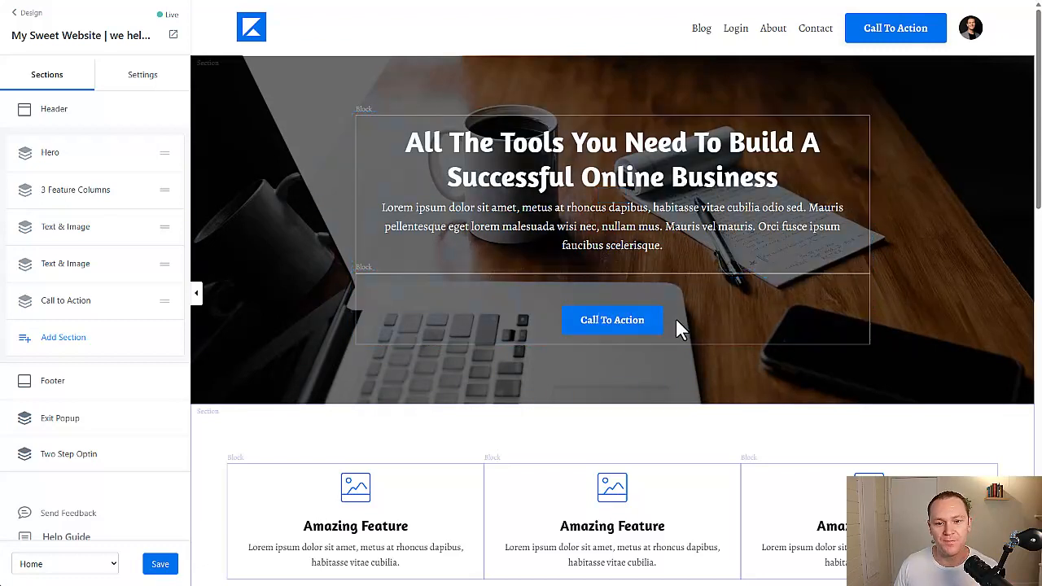
Include a call-to-action button in the hero section's text block.
click(385, 180)
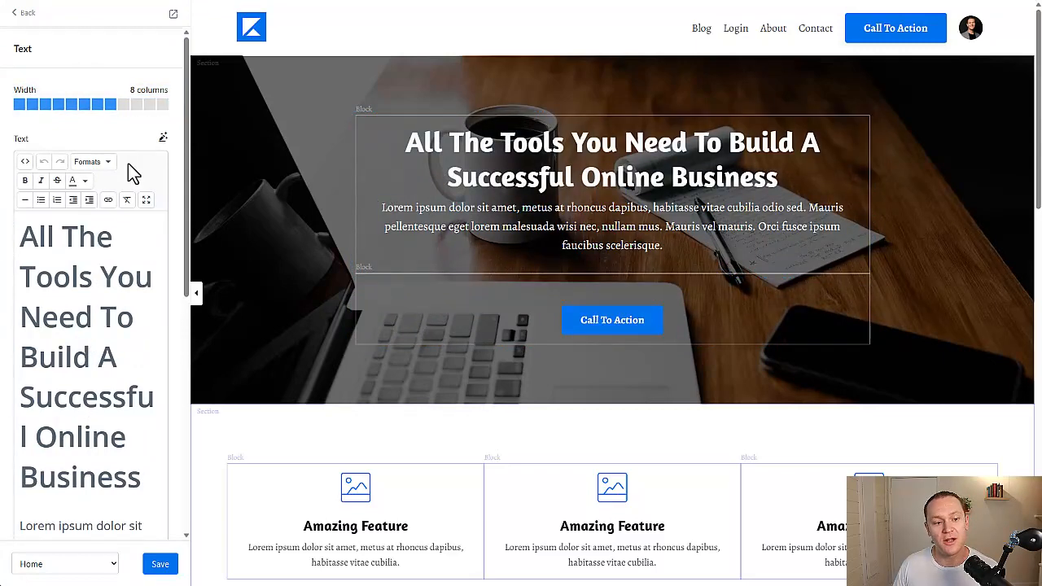
scroll(113, 160, down, 5)
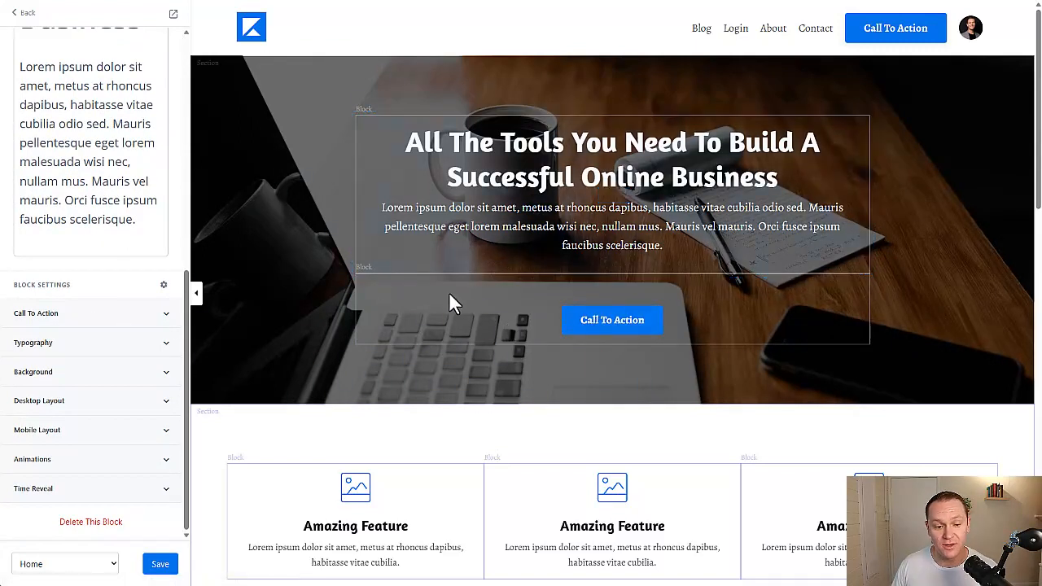
click(166, 312)
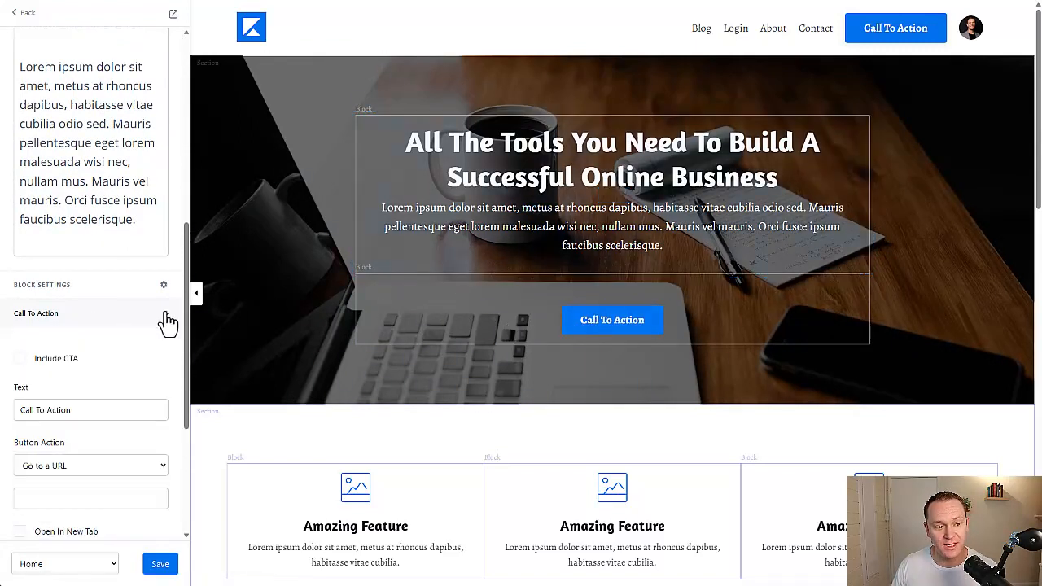
click(26, 358)
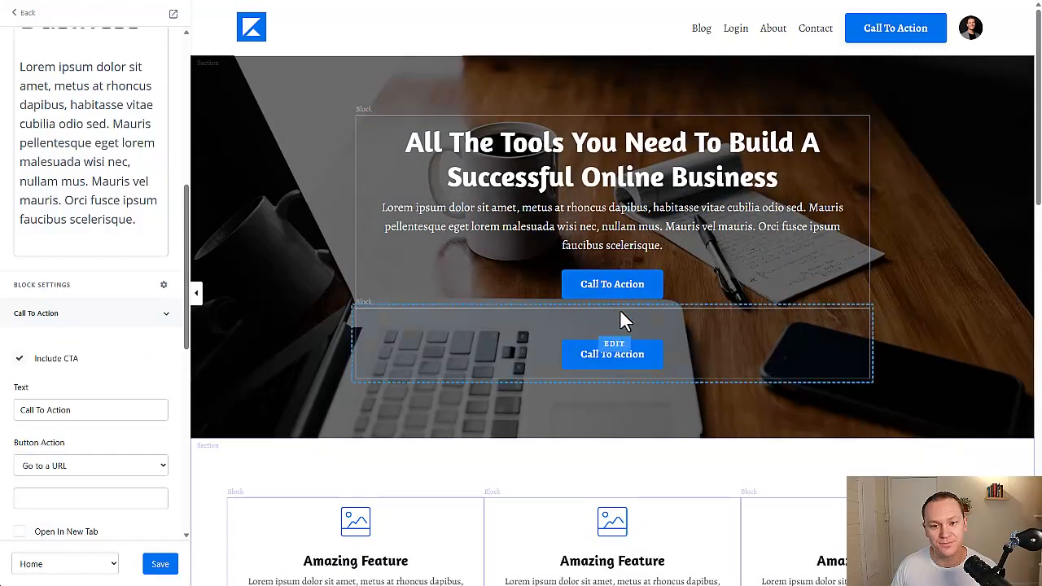
Delete the separate Call to Action block beneath the text block in the hero section.
click(490, 342)
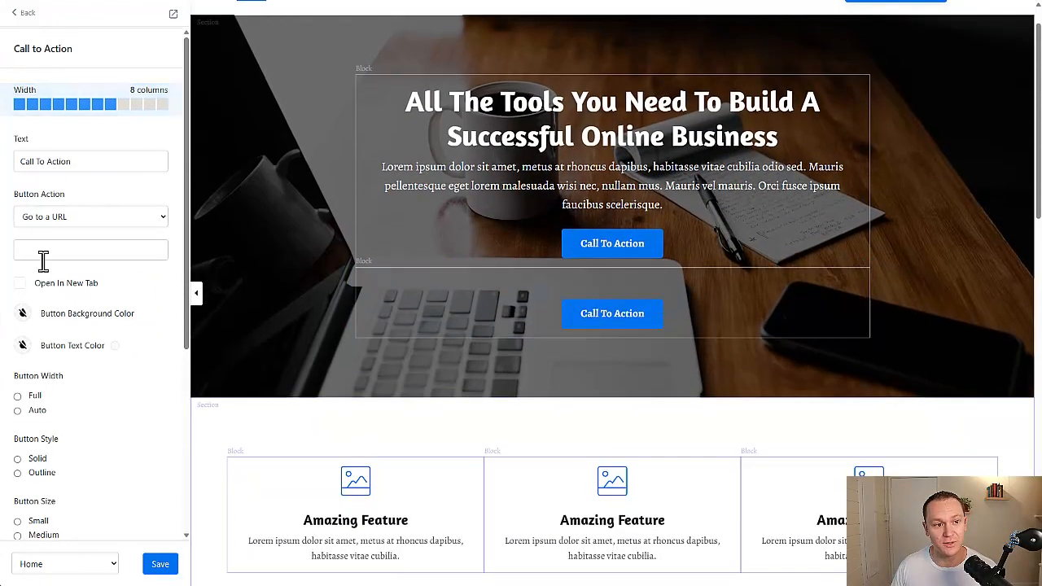
scroll(45, 272, down, 4)
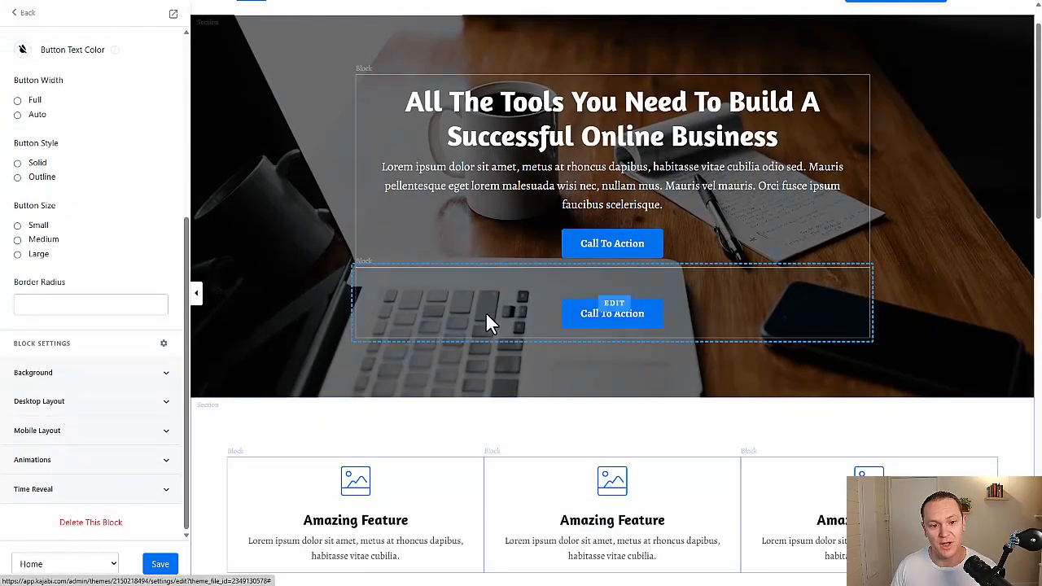
scroll(122, 138, up, 4)
scroll(89, 182, down, 4)
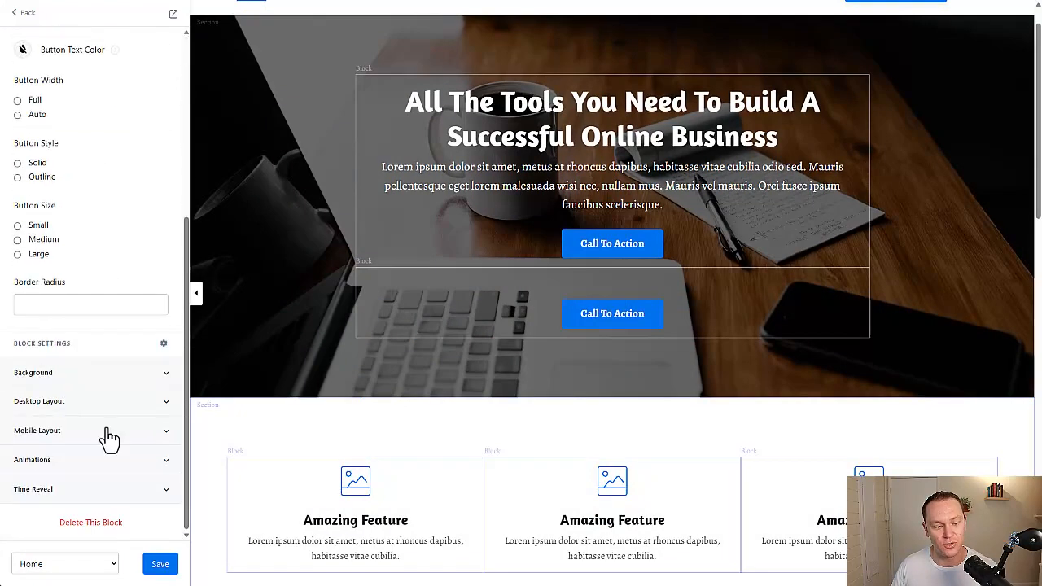
click(74, 524)
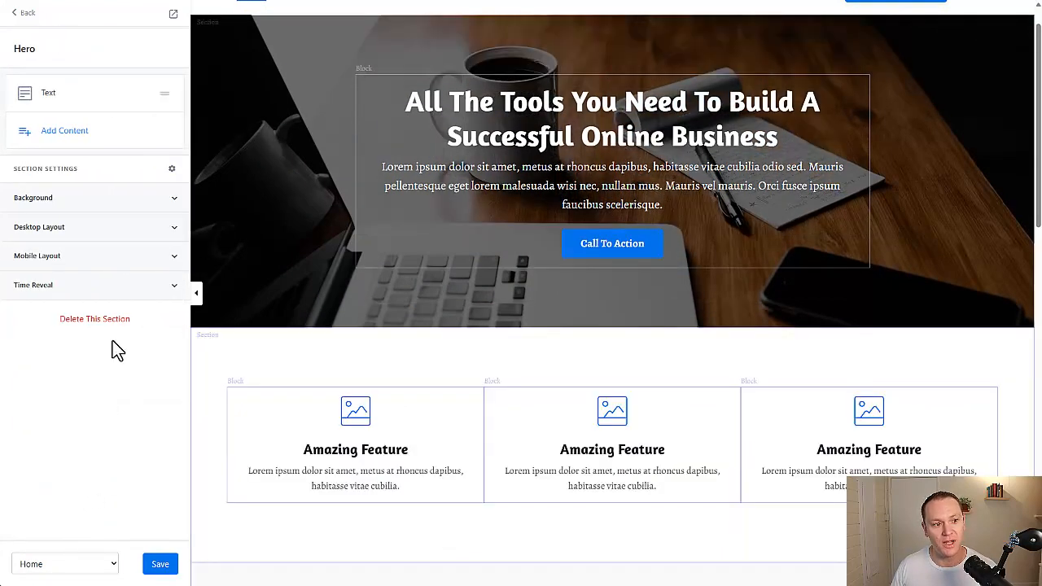
Return to the page's section list and move the Hero section below 3 Feature Columns, checking the new order in the preview.
click(21, 13)
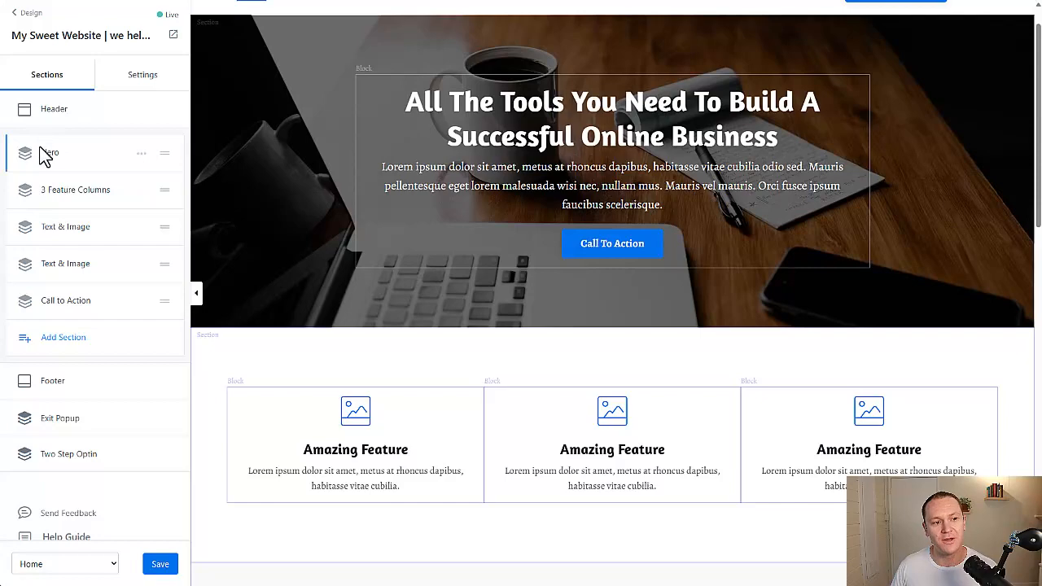
drag(162, 154, 165, 187)
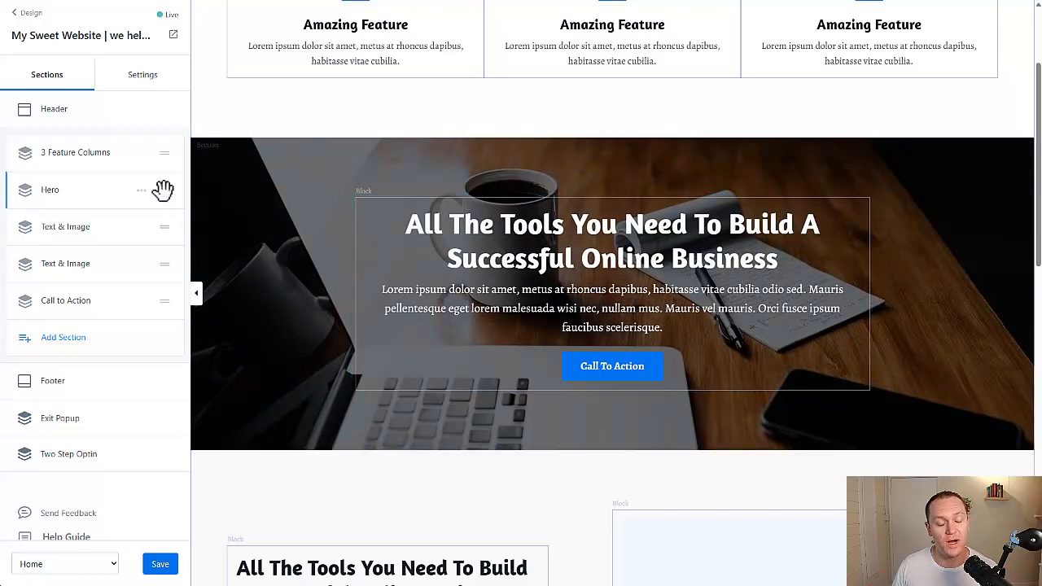
scroll(293, 287, down, 2)
scroll(293, 284, up, 2)
scroll(292, 285, down, 2)
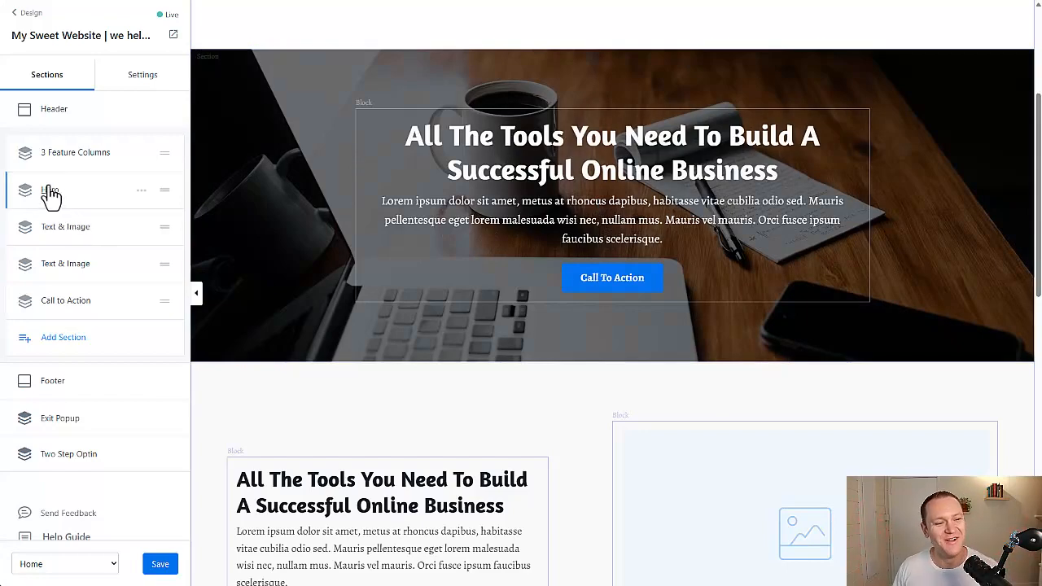
Move the Hero section back above 3 Feature Columns.
drag(163, 188, 166, 152)
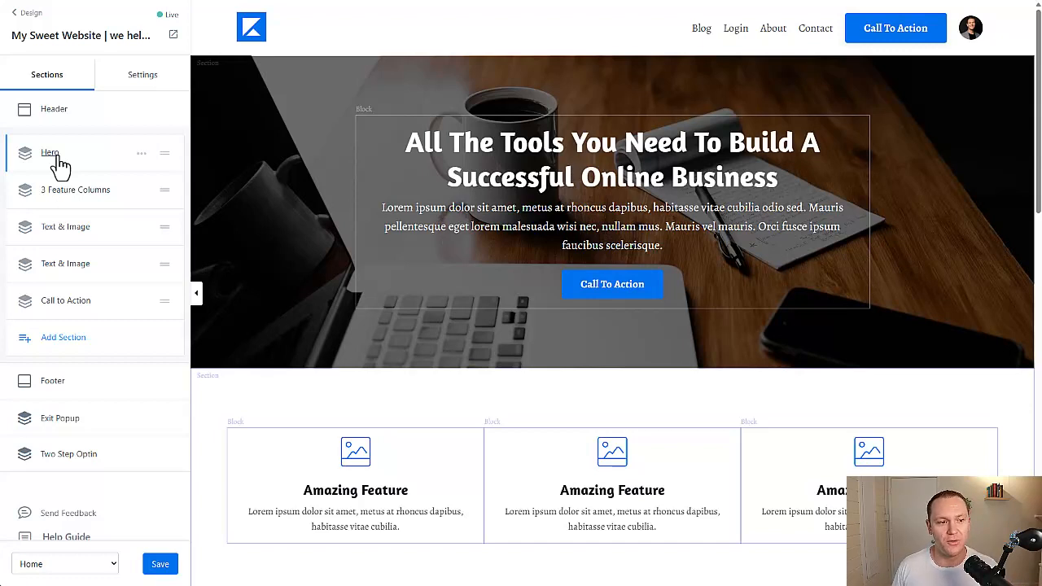
Browse the available section types and add an Inline Opt-in Form section to the page.
click(33, 342)
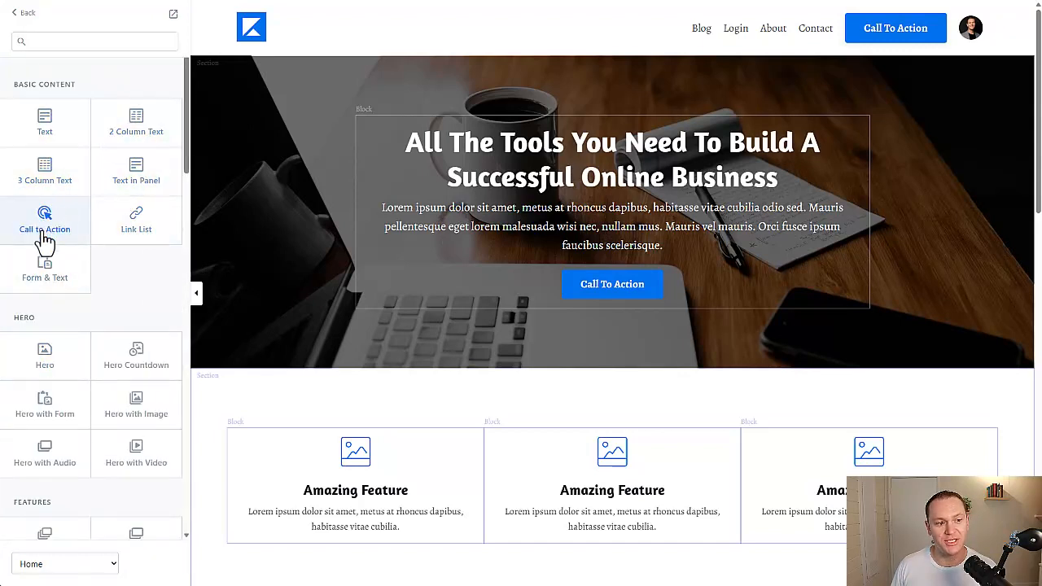
scroll(50, 264, down, 2)
scroll(54, 261, down, 5)
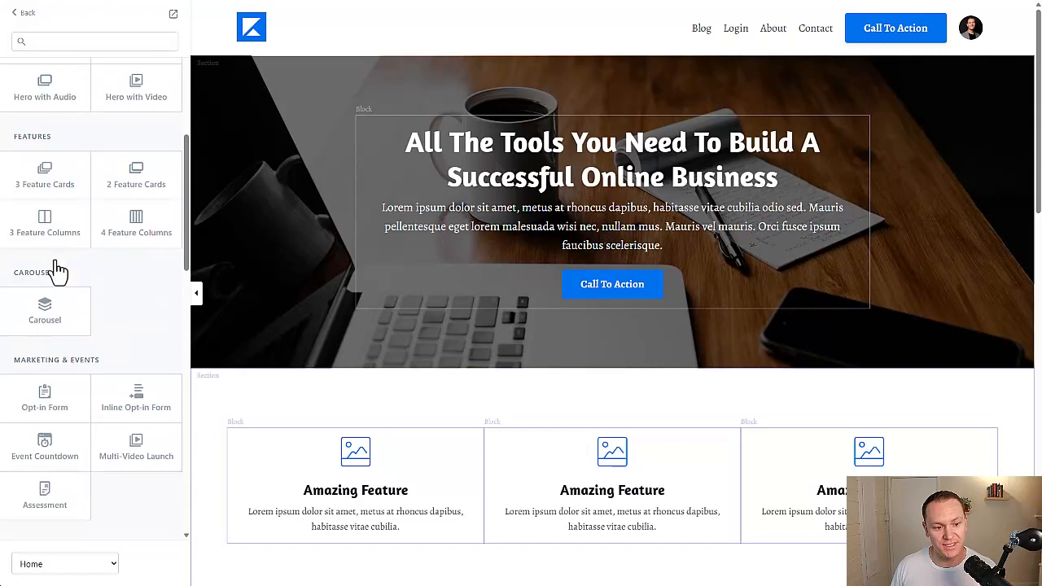
scroll(55, 265, down, 1)
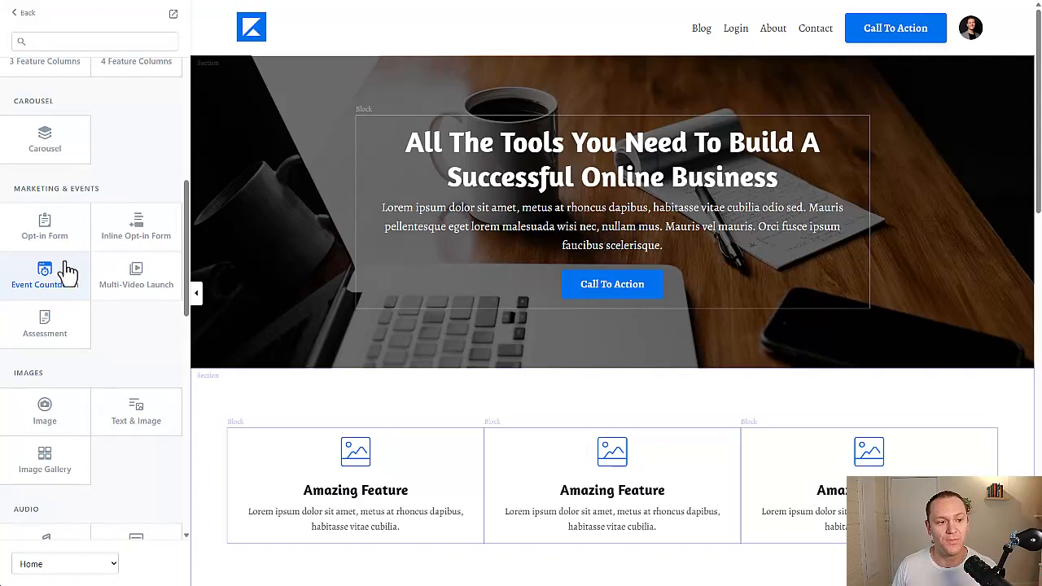
click(43, 245)
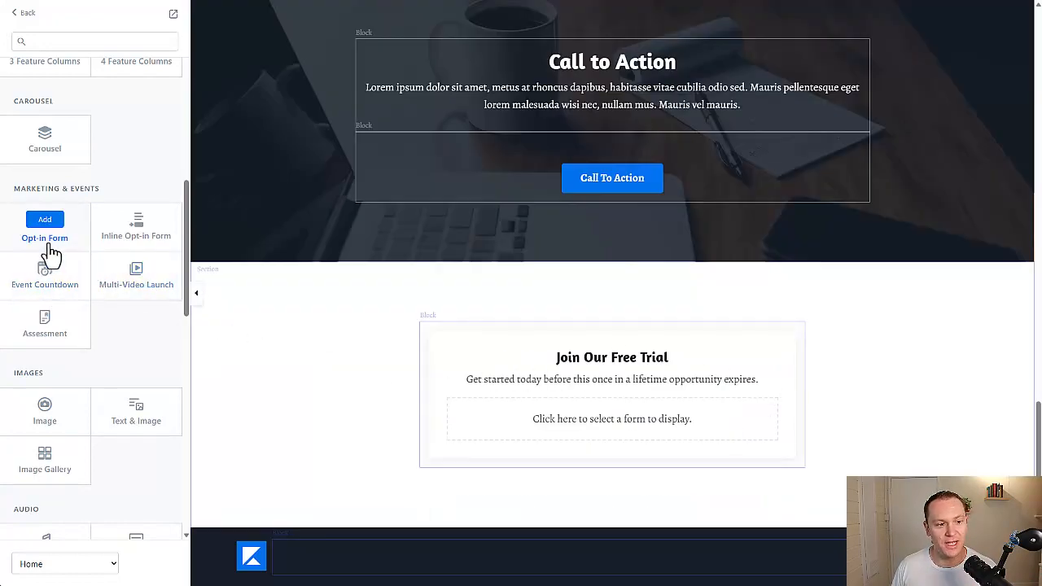
click(122, 233)
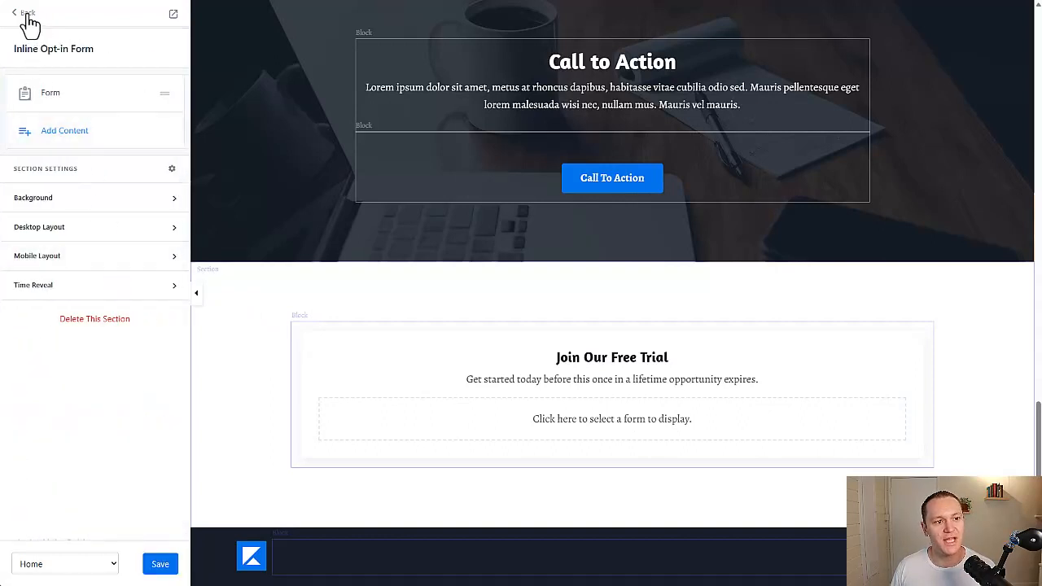
Add a Social Icons block to the Inline Opt-in Form section.
click(64, 140)
scroll(97, 128, down, 1)
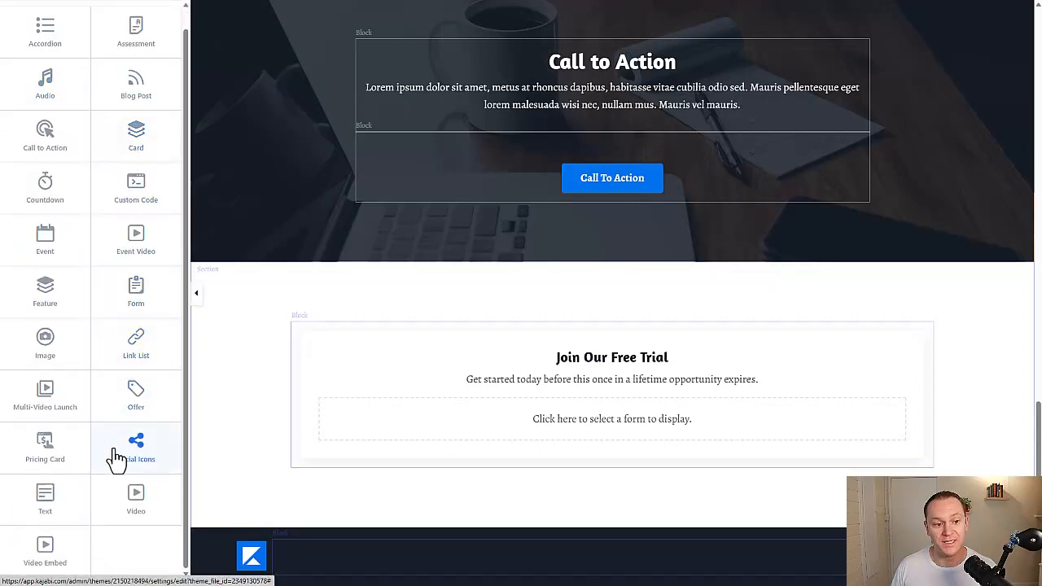
scroll(76, 262, up, 1)
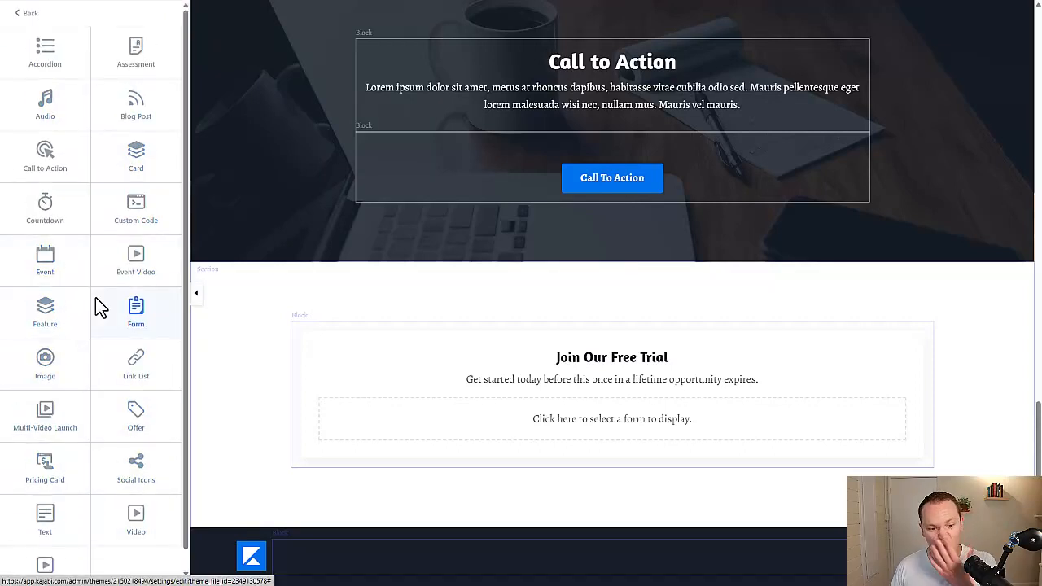
click(130, 472)
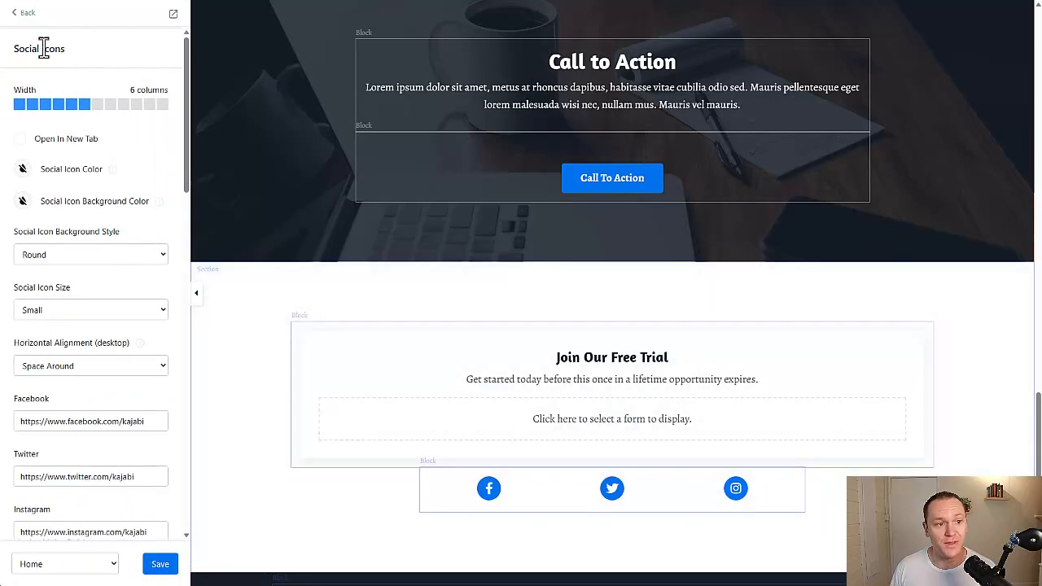
Return to the Inline Opt-in Form section's blocks and delete the Social Icons block.
click(28, 13)
click(141, 130)
click(98, 223)
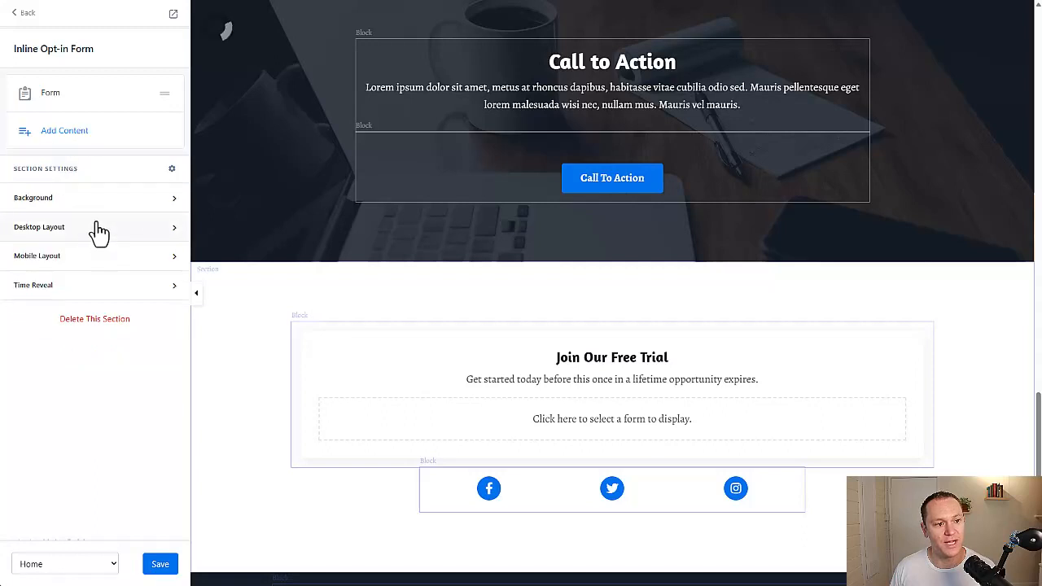
Try out a Blog Post block in the Inline Opt-in Form section, checking its Post Number explanation, and delete the block.
click(65, 132)
click(138, 99)
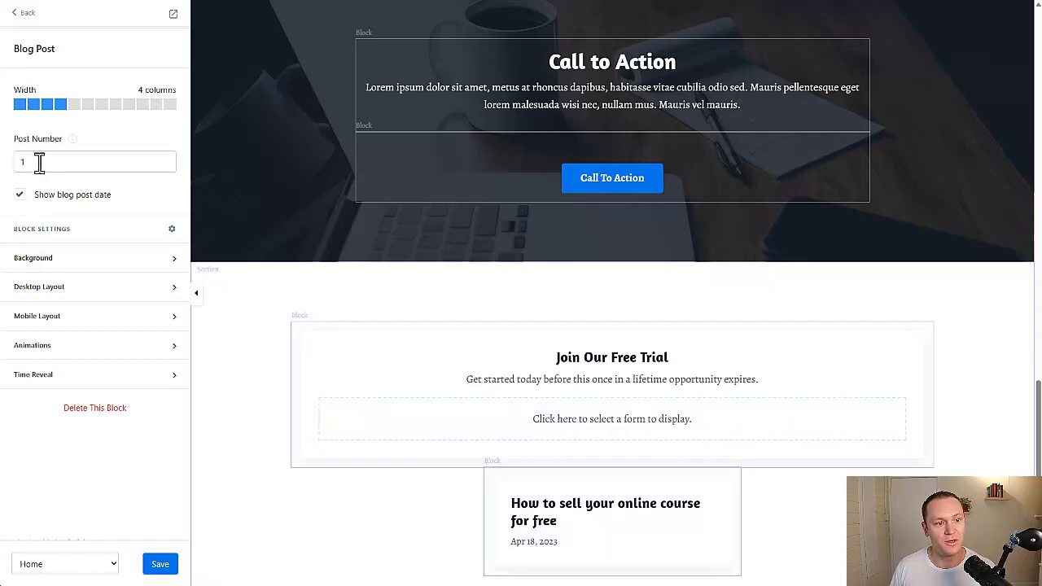
drag(41, 163, 9, 168)
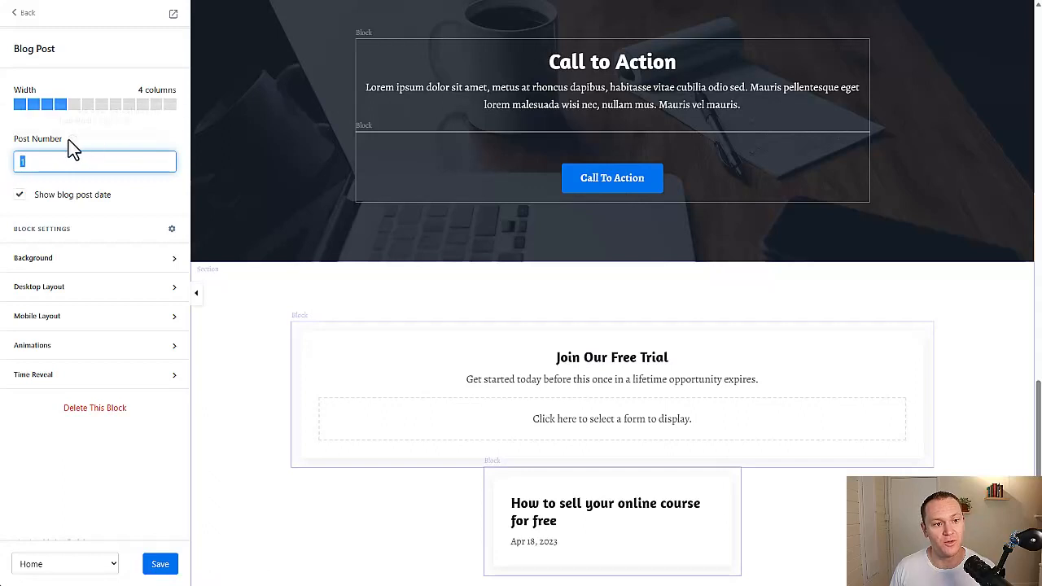
mouse_move(71, 140)
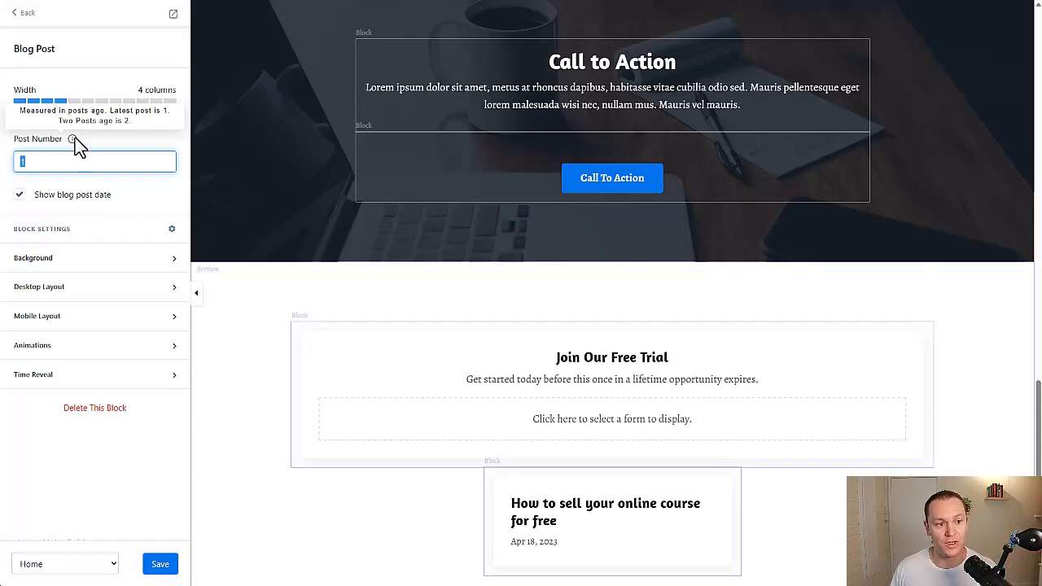
click(87, 409)
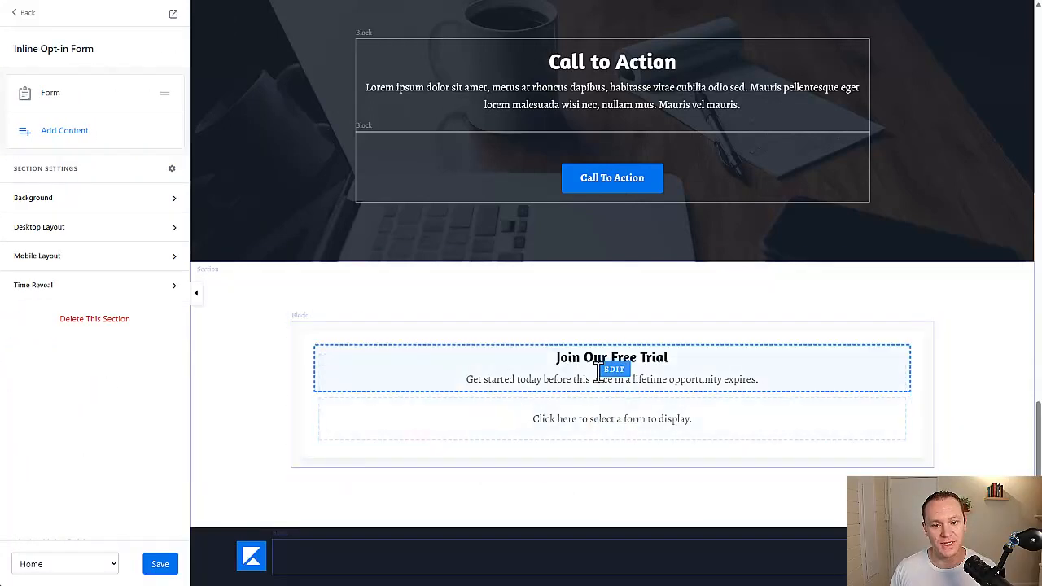
Return to the section list and move the Inline Opt-in Form section directly below Hero, checking the Hero area in the preview.
click(27, 14)
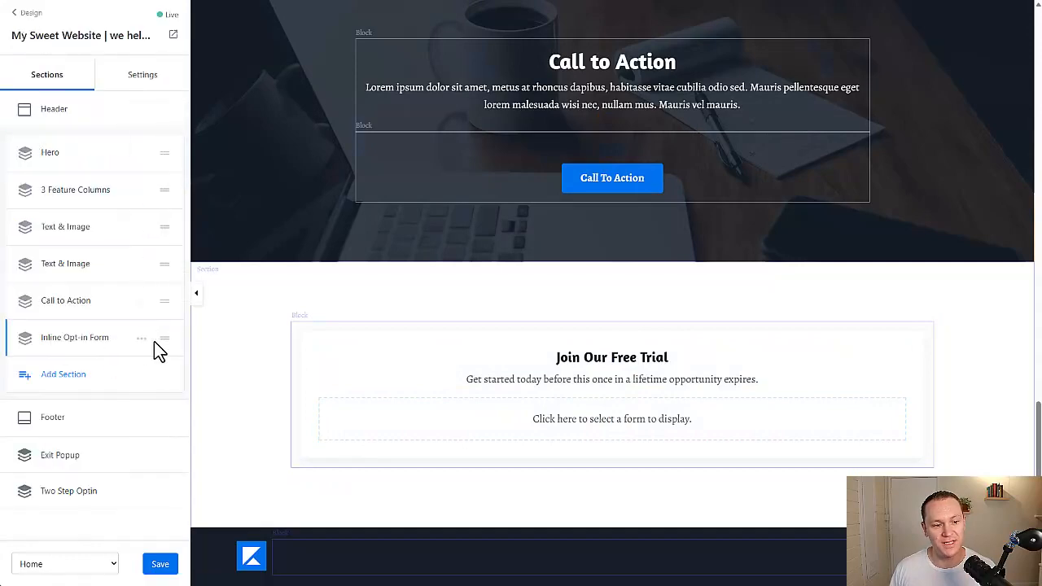
drag(162, 335, 169, 194)
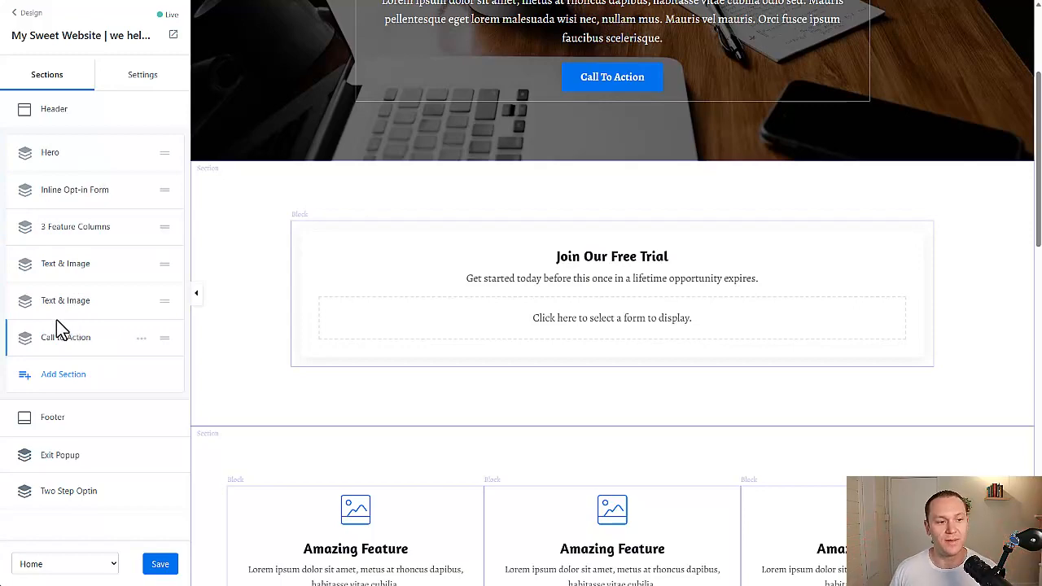
click(50, 162)
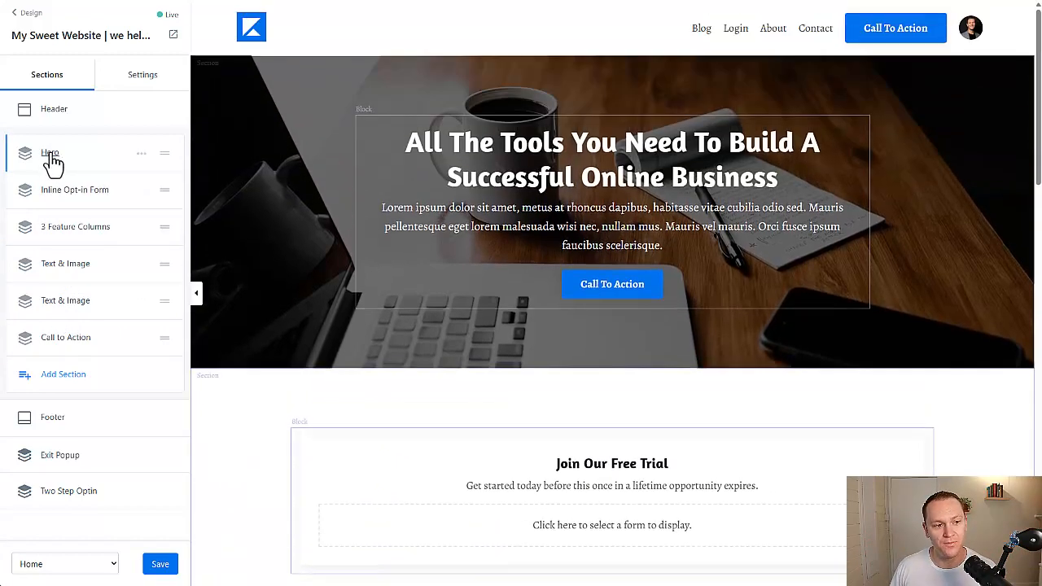
click(52, 156)
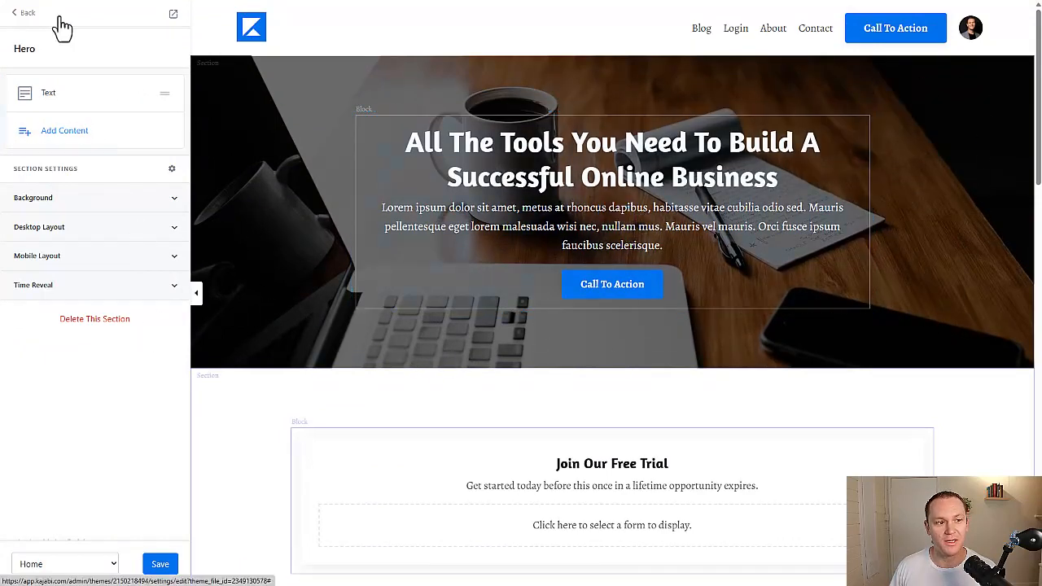
click(22, 12)
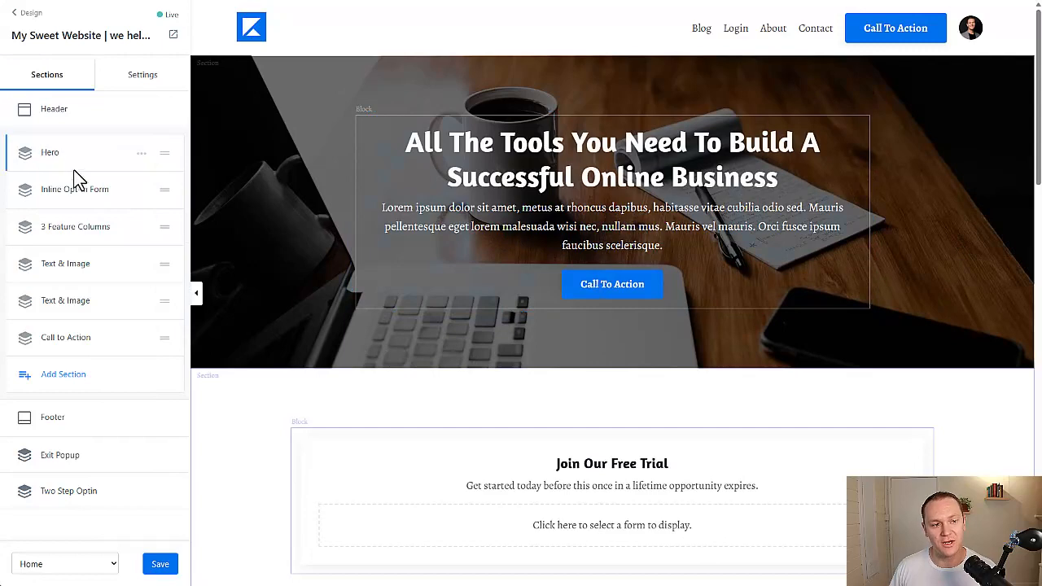
drag(167, 153, 130, 184)
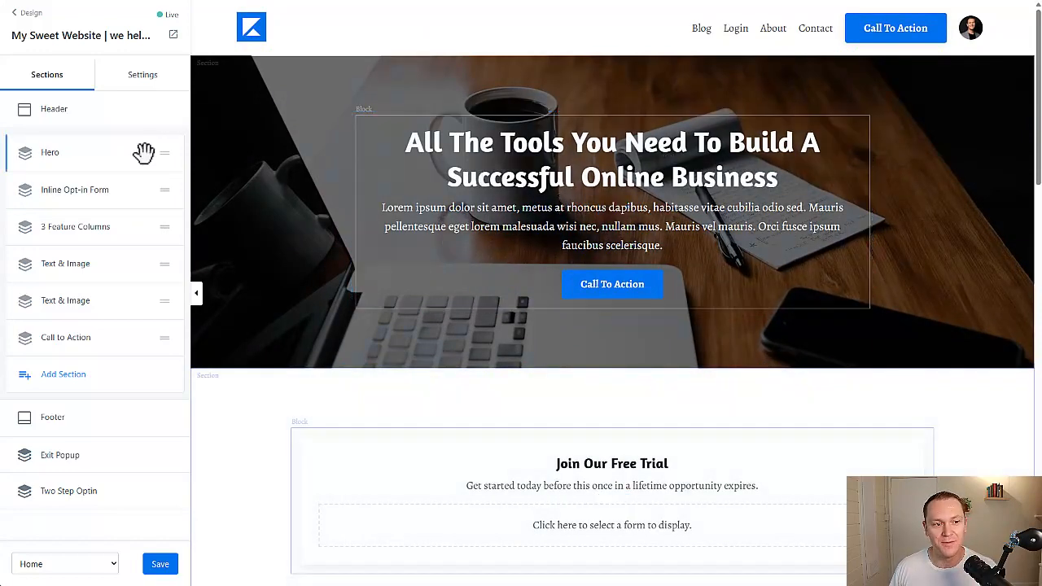
Add a Form block to the Hero section and set its width to 8 columns.
click(51, 159)
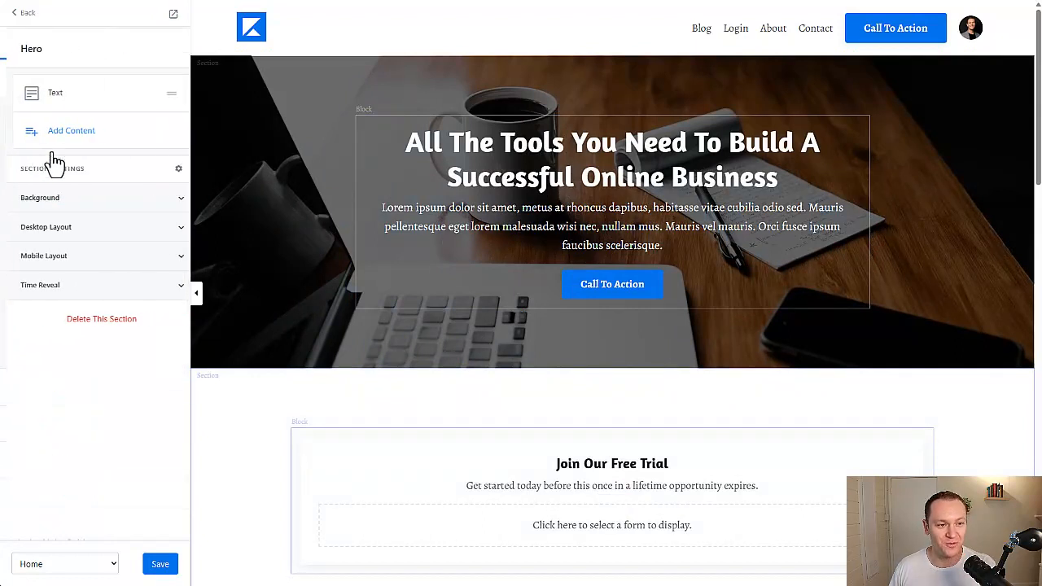
click(59, 135)
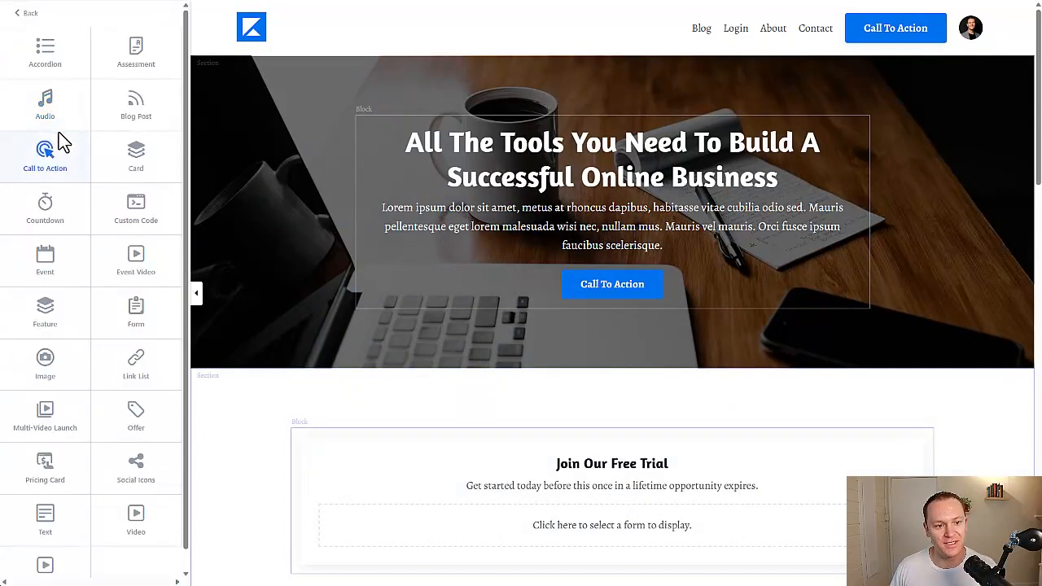
scroll(103, 277, down, 1)
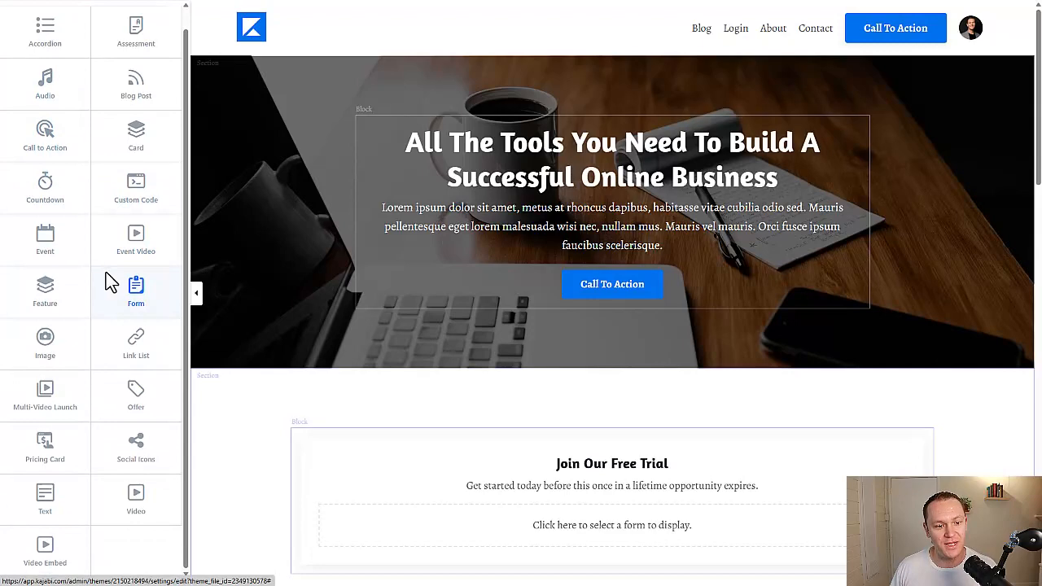
click(138, 308)
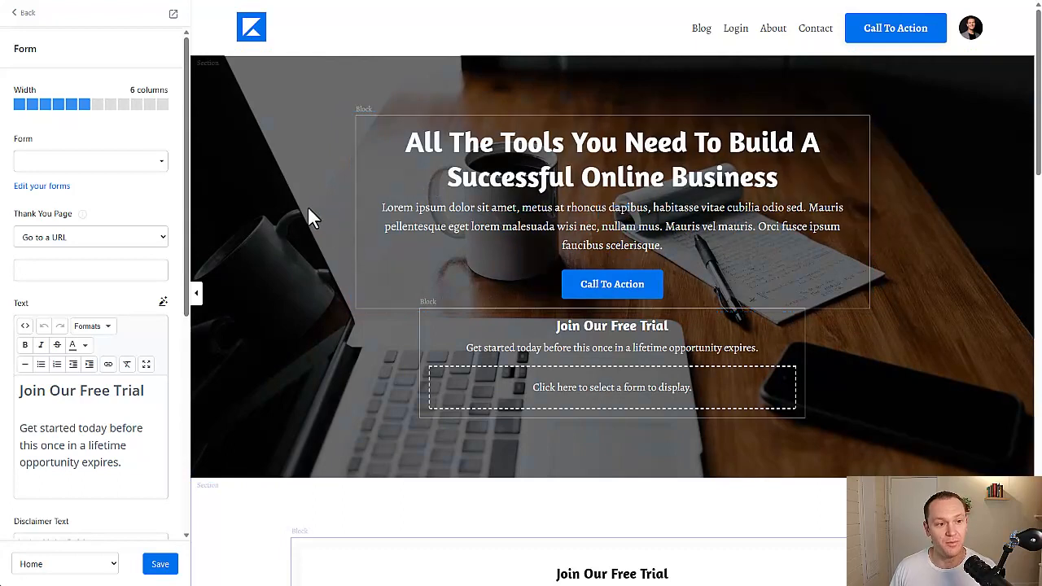
click(123, 105)
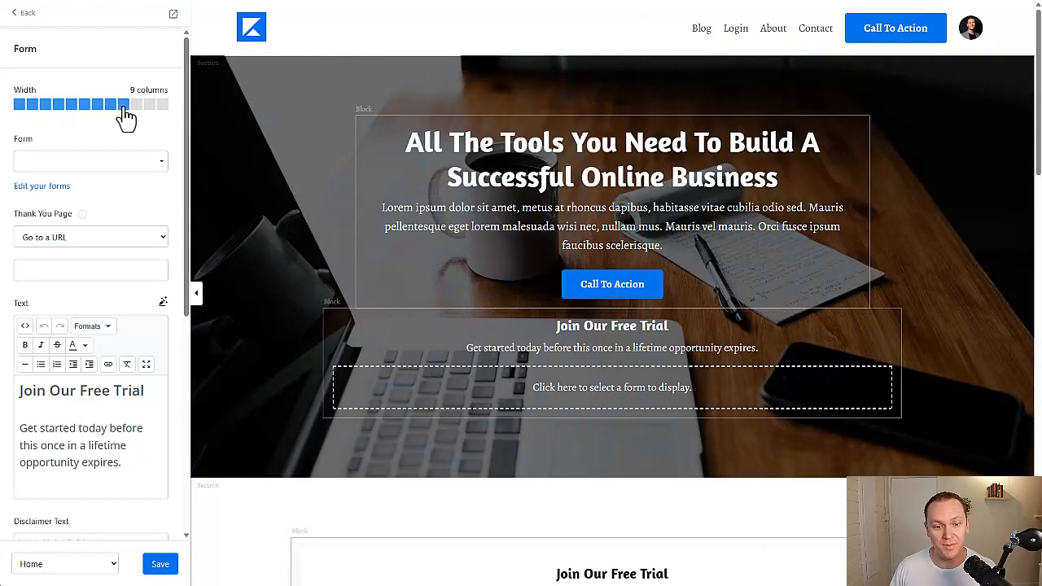
click(109, 107)
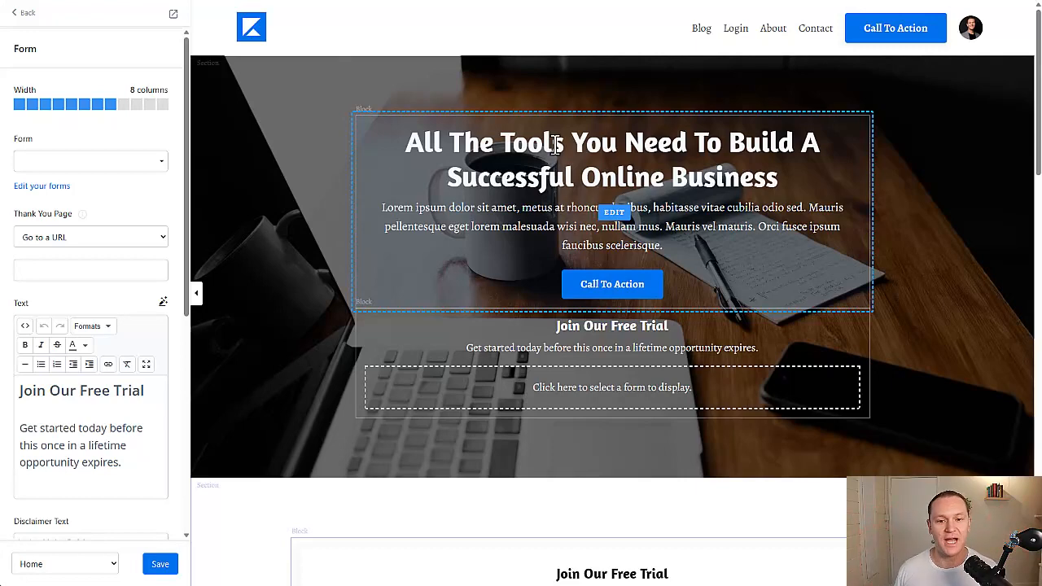
Turn off the included call-to-action button in the Hero section's text block.
click(624, 294)
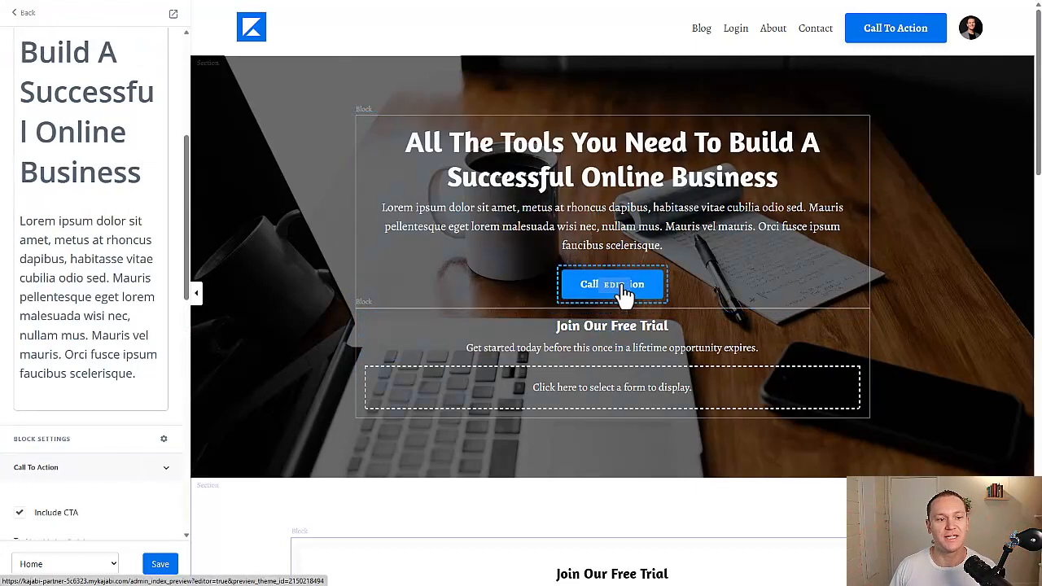
scroll(37, 391, down, 3)
click(19, 282)
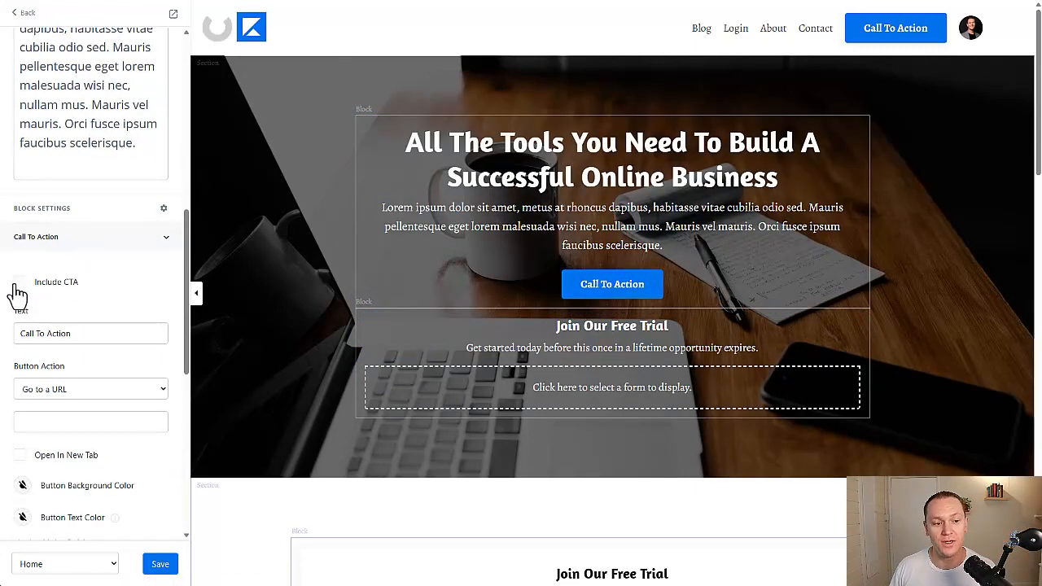
Assign My Sweet Mini Course Form to the Hero section's Form block.
click(584, 294)
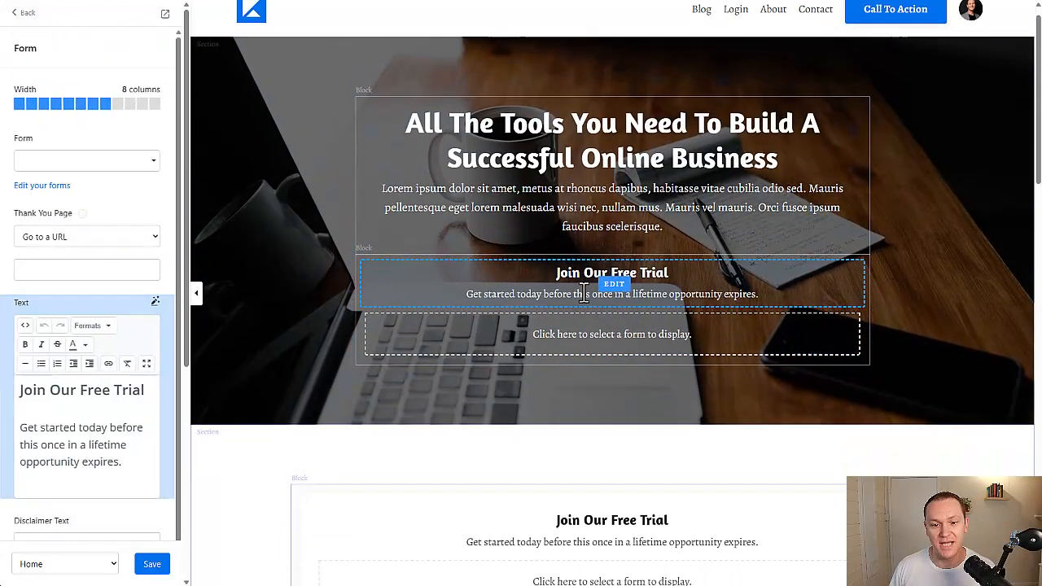
click(132, 161)
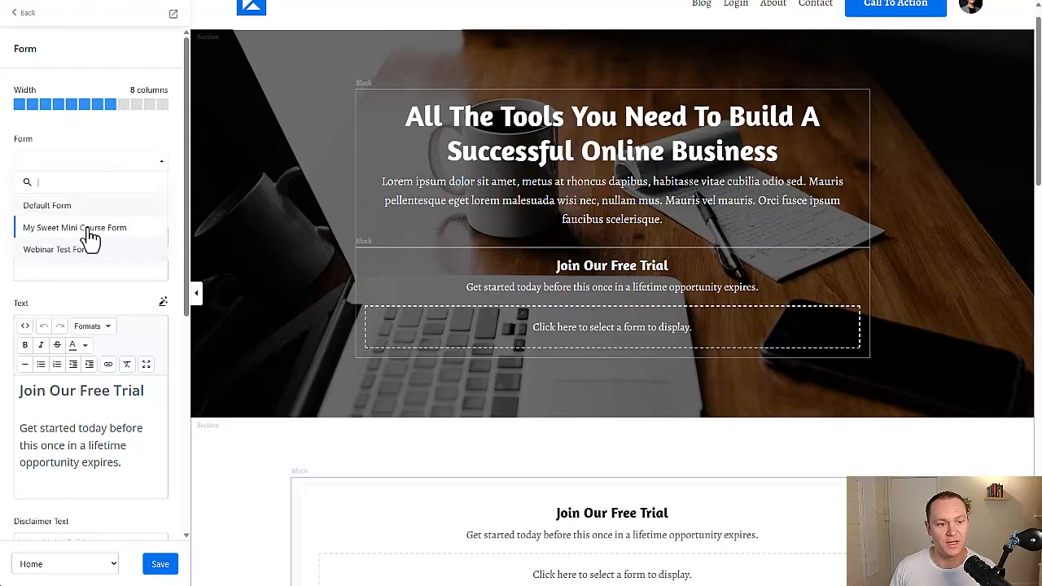
click(90, 231)
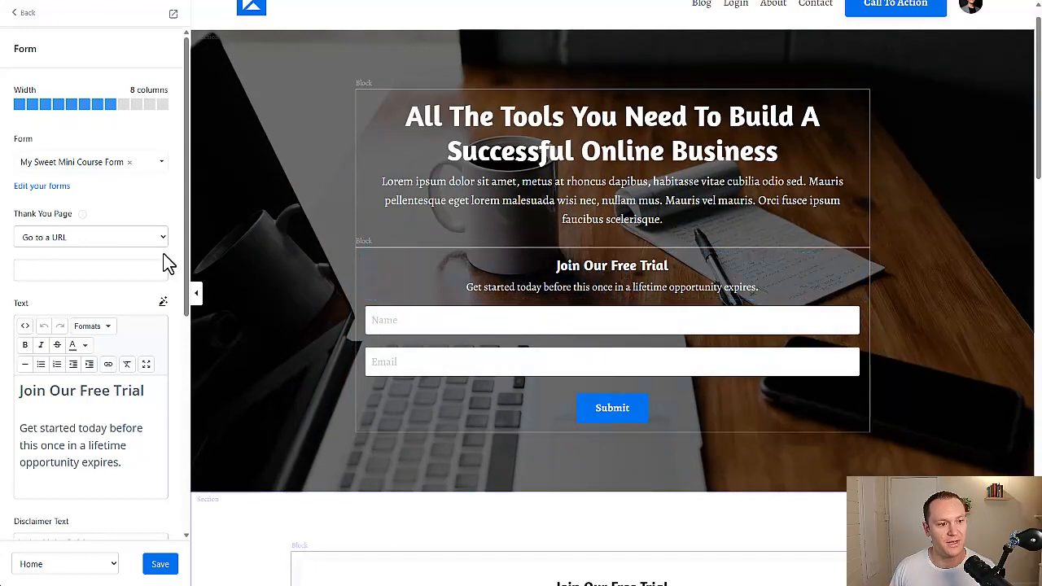
Make the Hero section's form inline so its fields and submit button share one row.
scroll(149, 235, down, 5)
scroll(147, 233, down, 4)
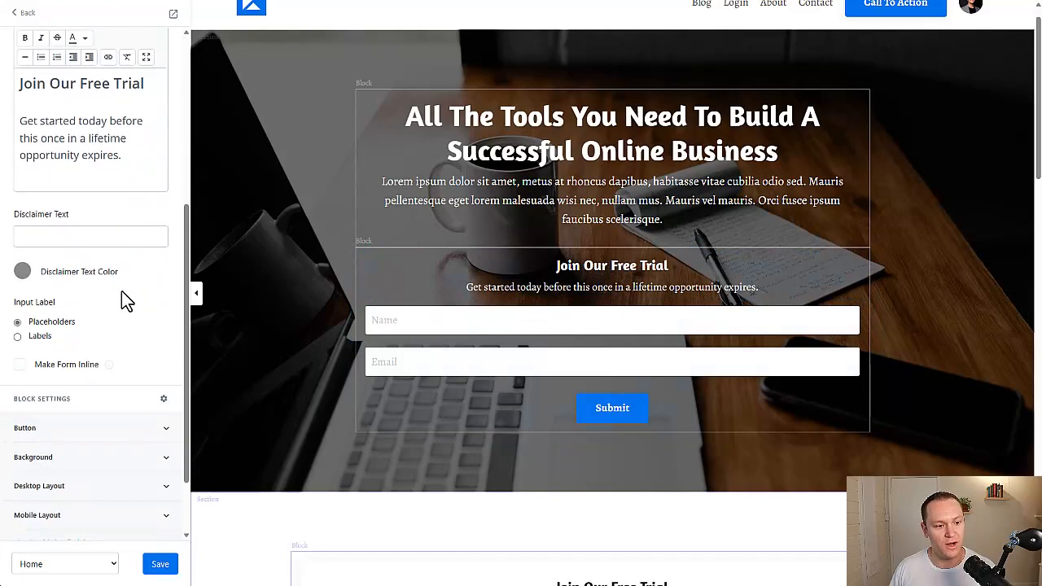
click(23, 291)
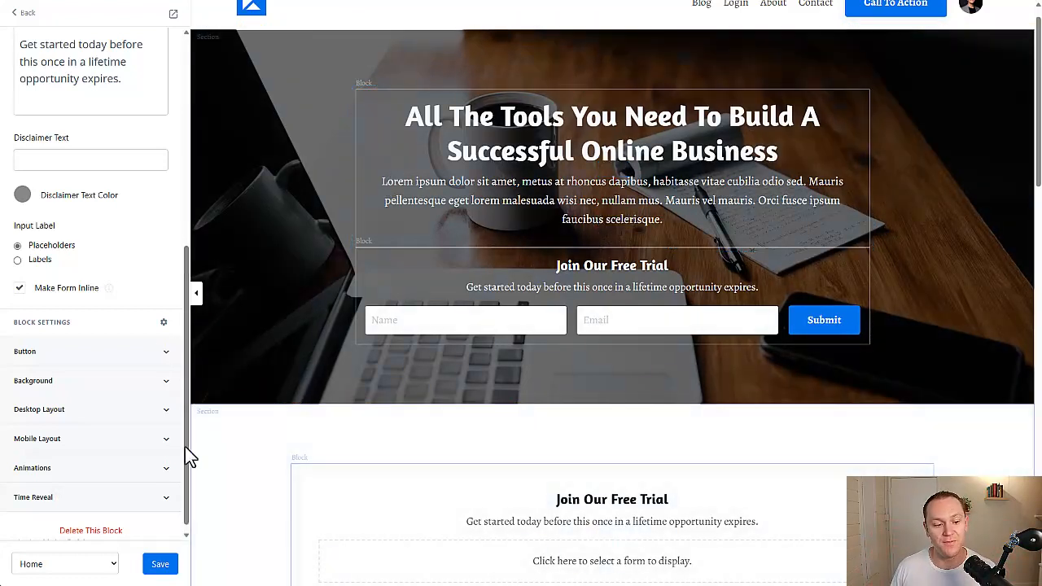
Delete the separate Inline Opt-in Form section below Hero and check the following sections in the preview.
click(239, 495)
scroll(65, 155, down, 5)
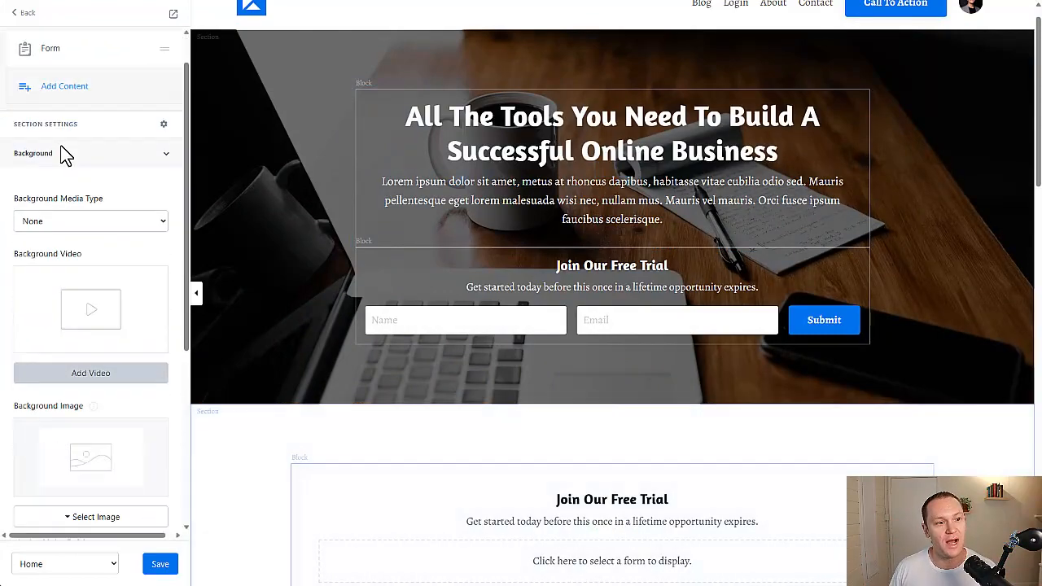
click(84, 514)
scroll(363, 447, down, 4)
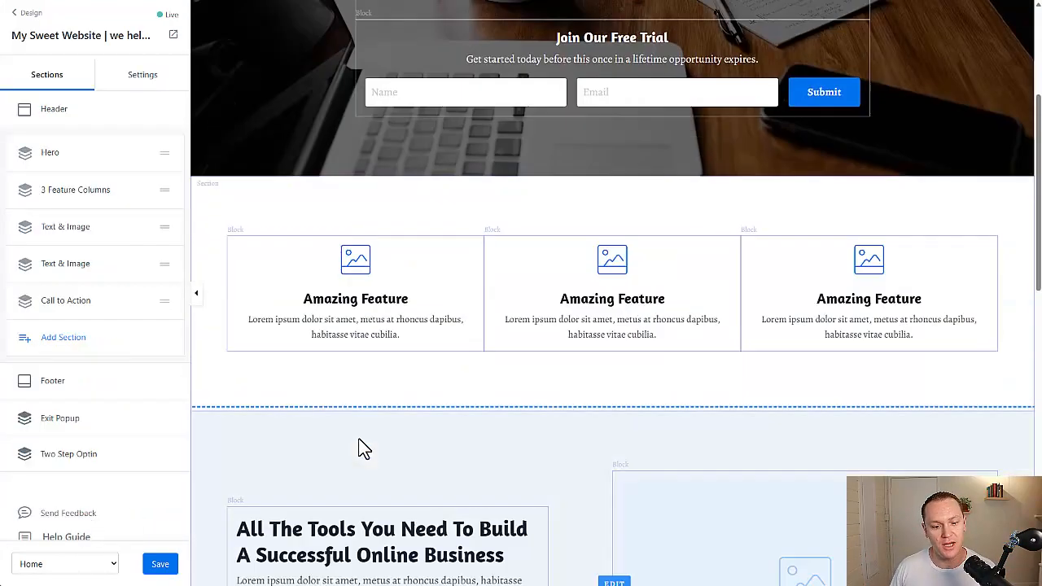
Open the library of new sections and preview the Image Gallery section on the Home page.
scroll(632, 224, up, 1)
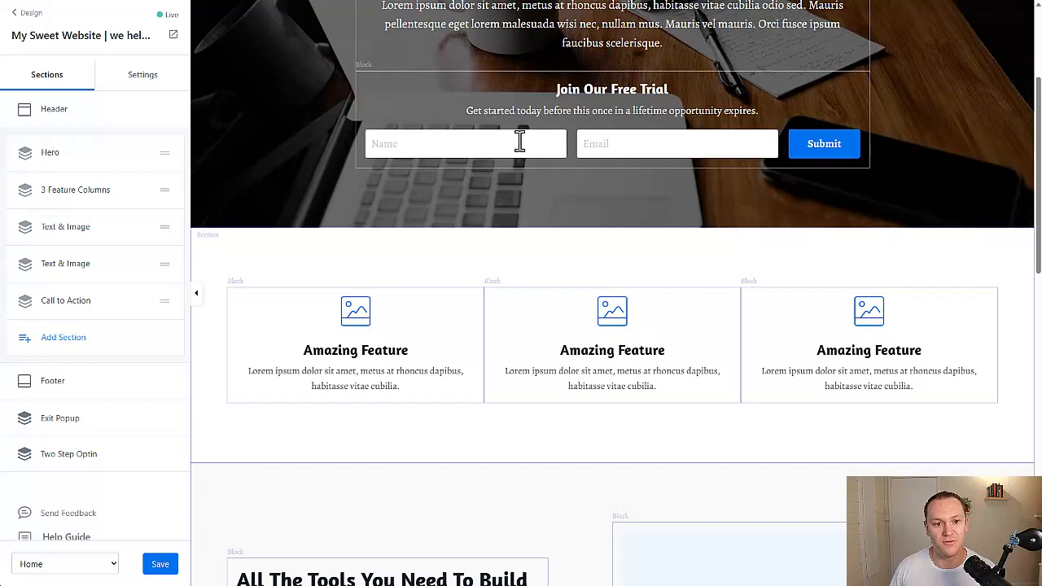
click(57, 341)
scroll(102, 256, down, 2)
scroll(102, 254, down, 3)
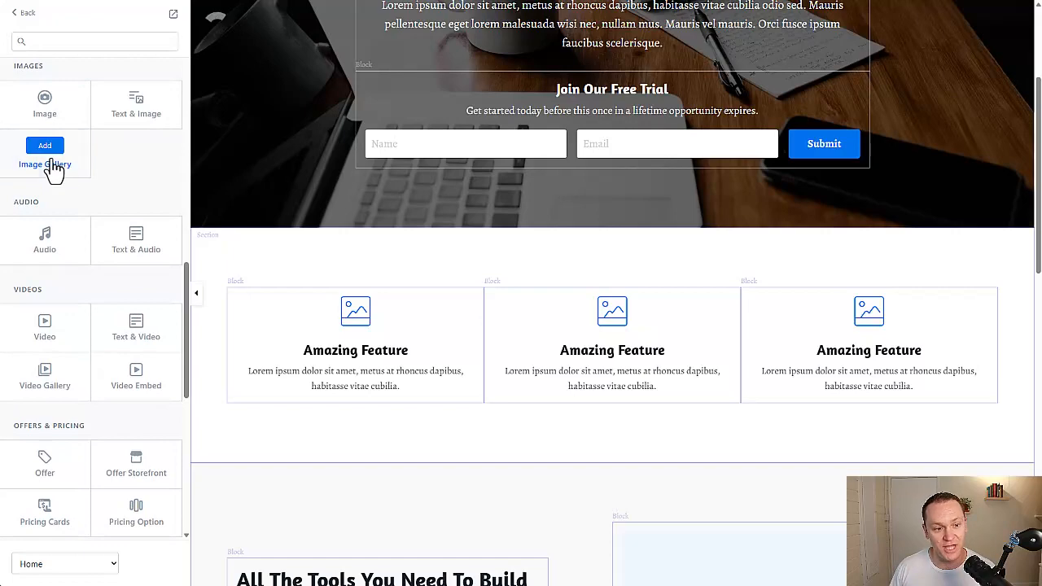
click(45, 145)
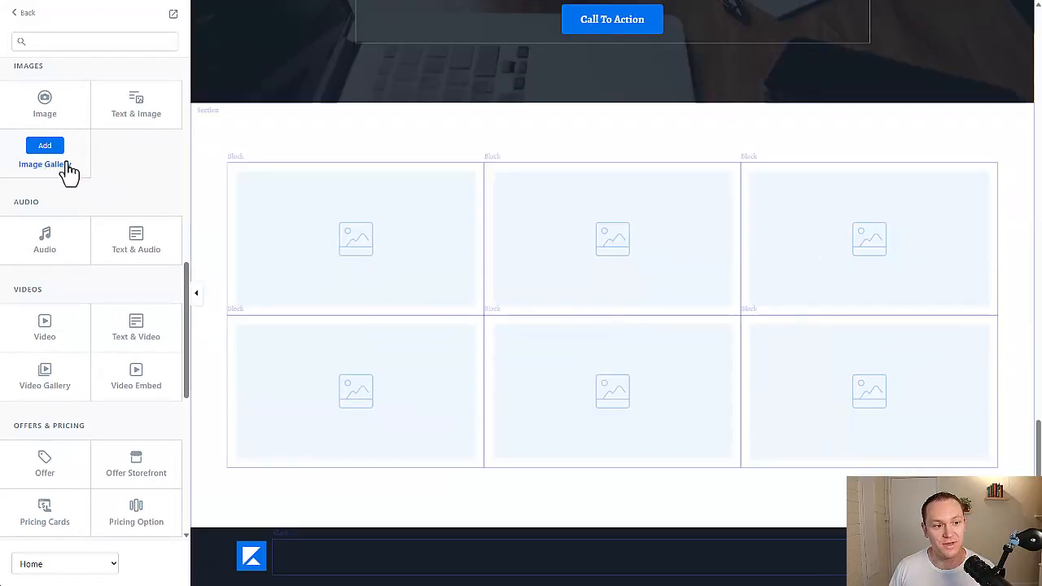
Preview the 3 Testimonials section and the FAQ section on the Home page.
scroll(144, 186, down, 3)
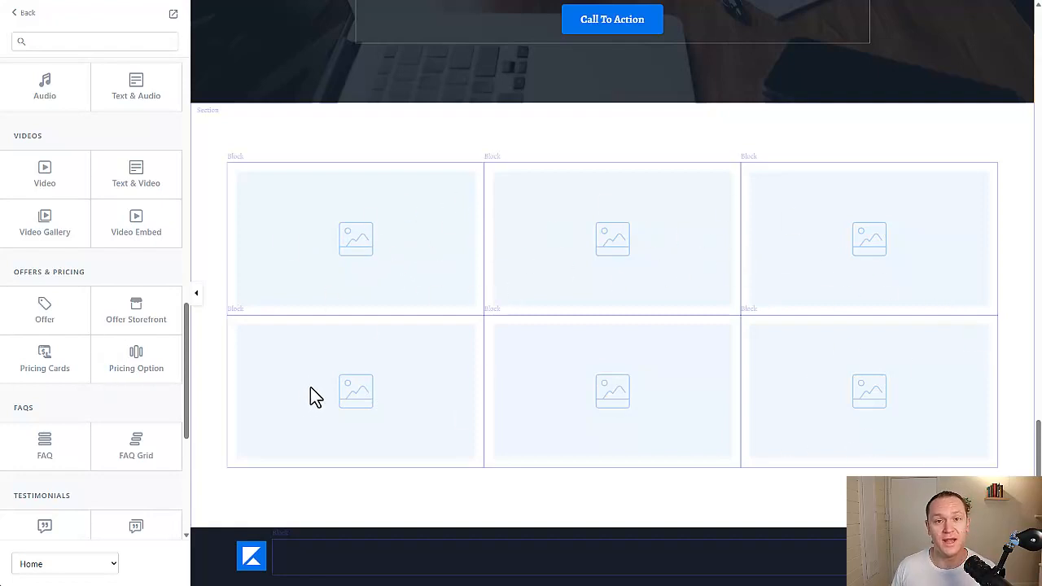
scroll(63, 252, down, 4)
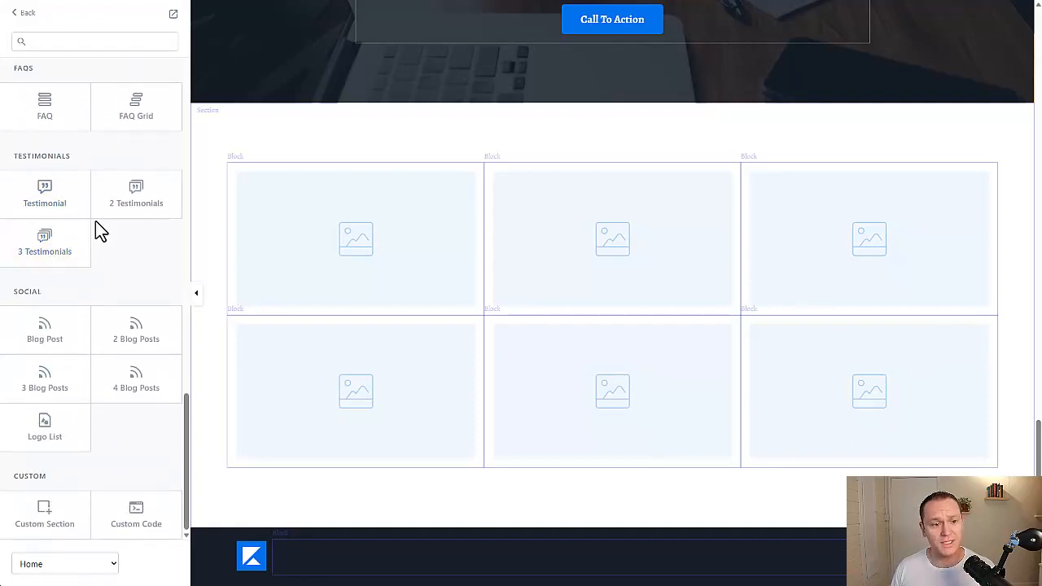
click(63, 245)
scroll(61, 232, up, 1)
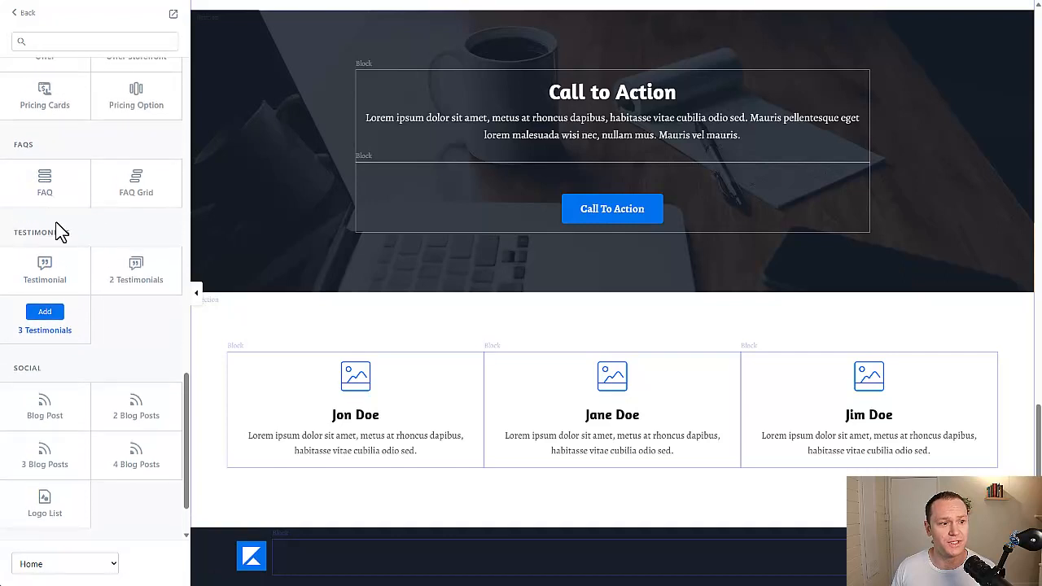
click(47, 198)
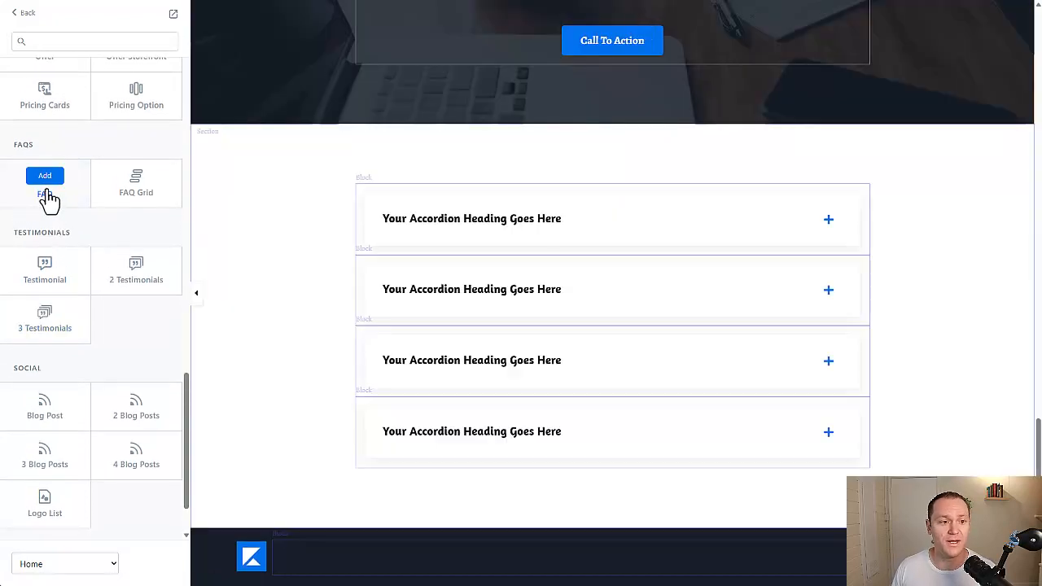
Preview the Pricing Option and Offer Storefront sections on the Home page.
scroll(46, 208, up, 2)
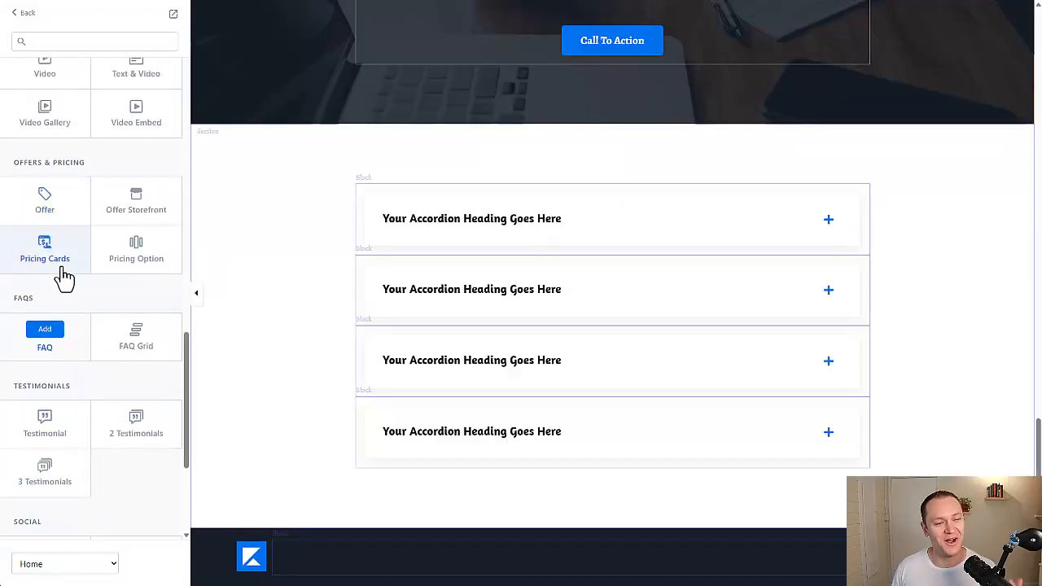
click(151, 256)
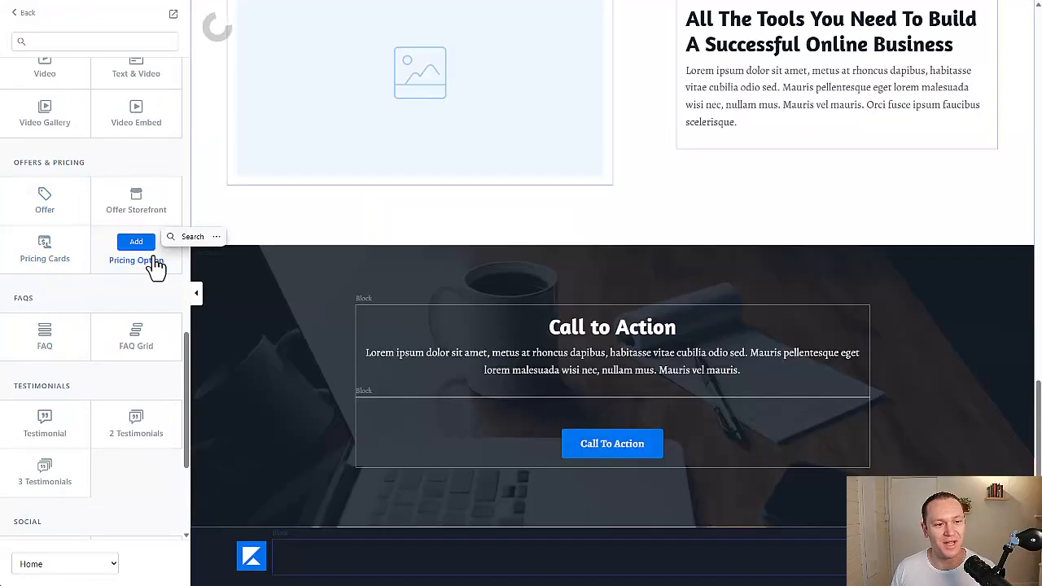
click(138, 214)
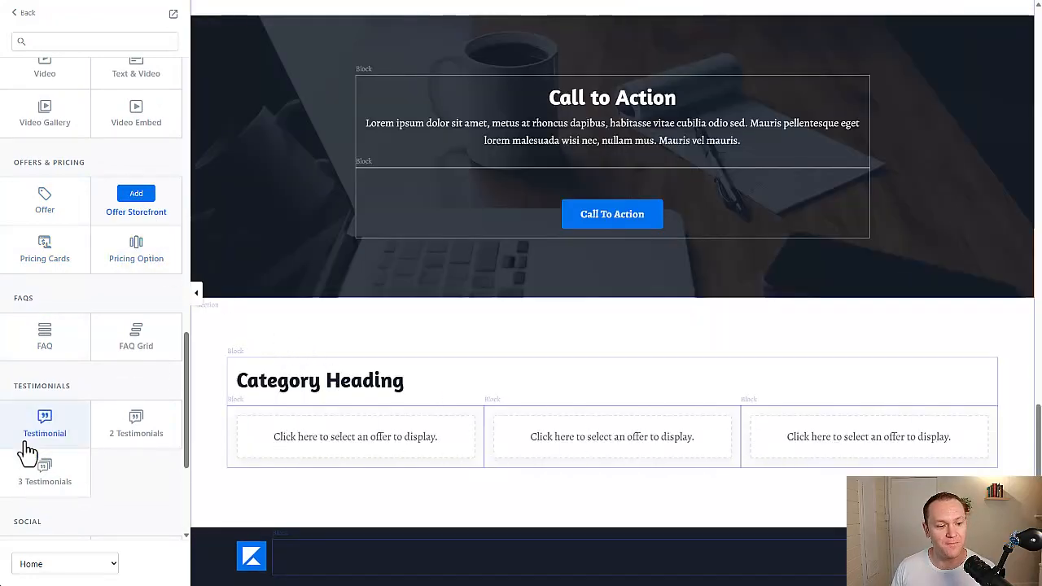
Add a Logo List section to the Home page and return to the page's section list.
scroll(65, 423, down, 5)
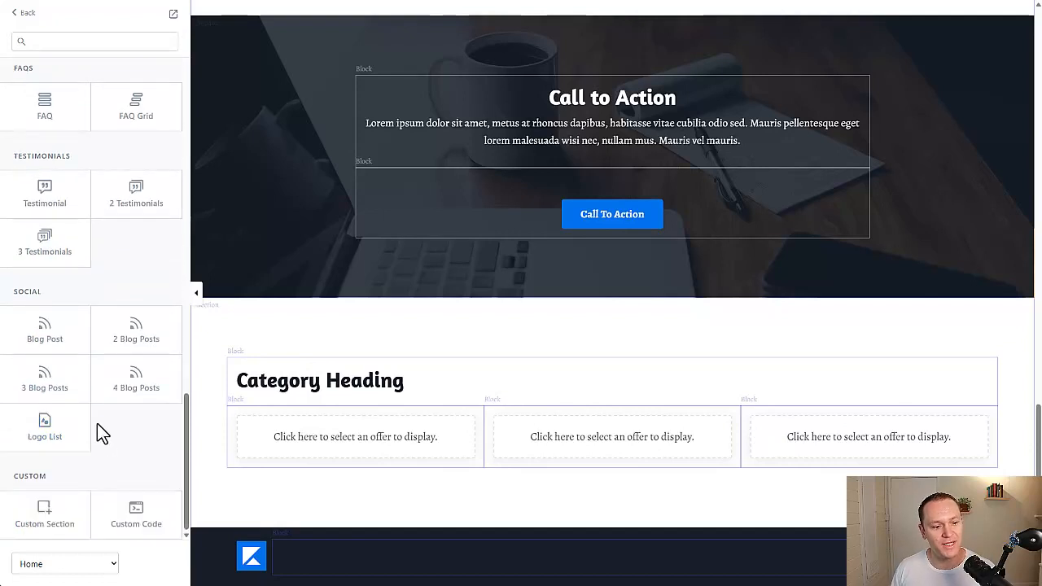
click(43, 444)
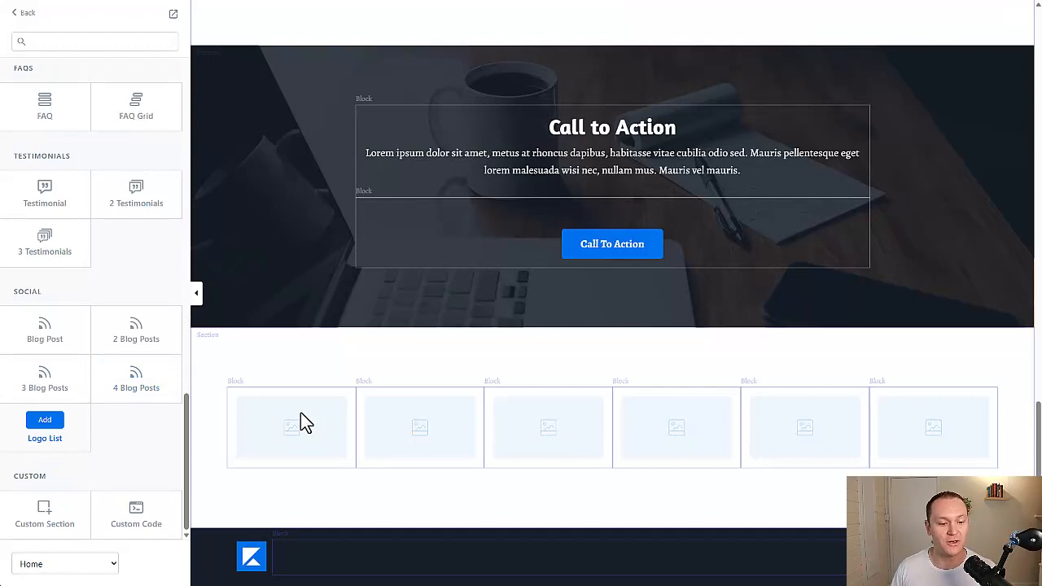
click(28, 418)
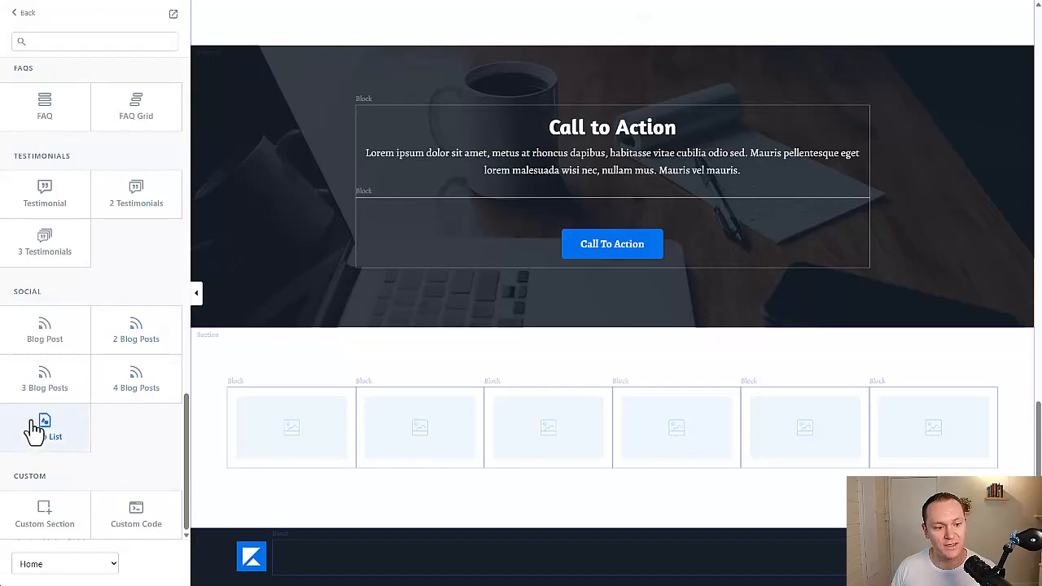
click(29, 13)
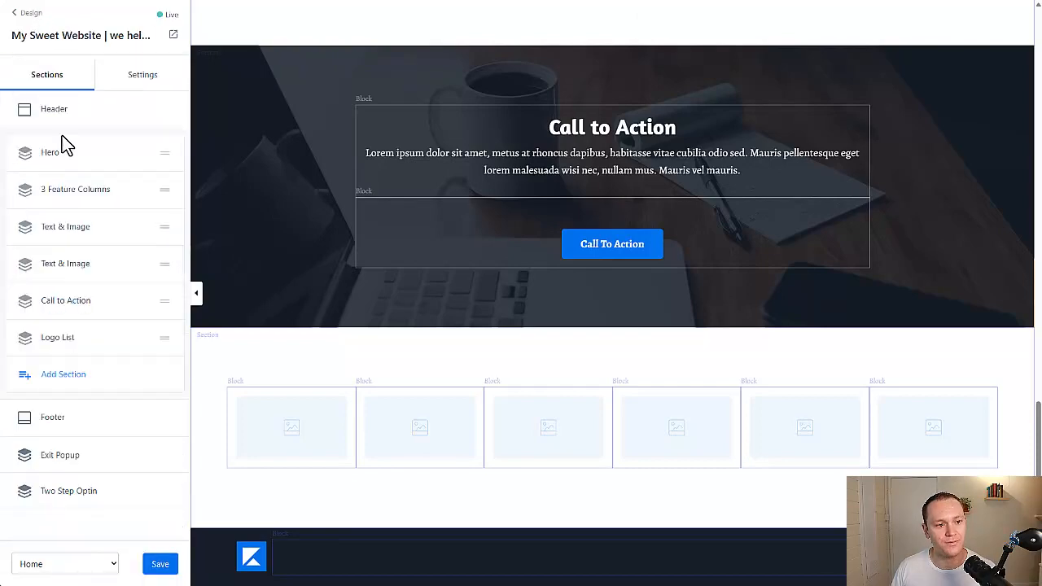
Move the Logo List section directly below Hero and check its placement in the preview.
drag(163, 338, 160, 189)
scroll(450, 289, up, 3)
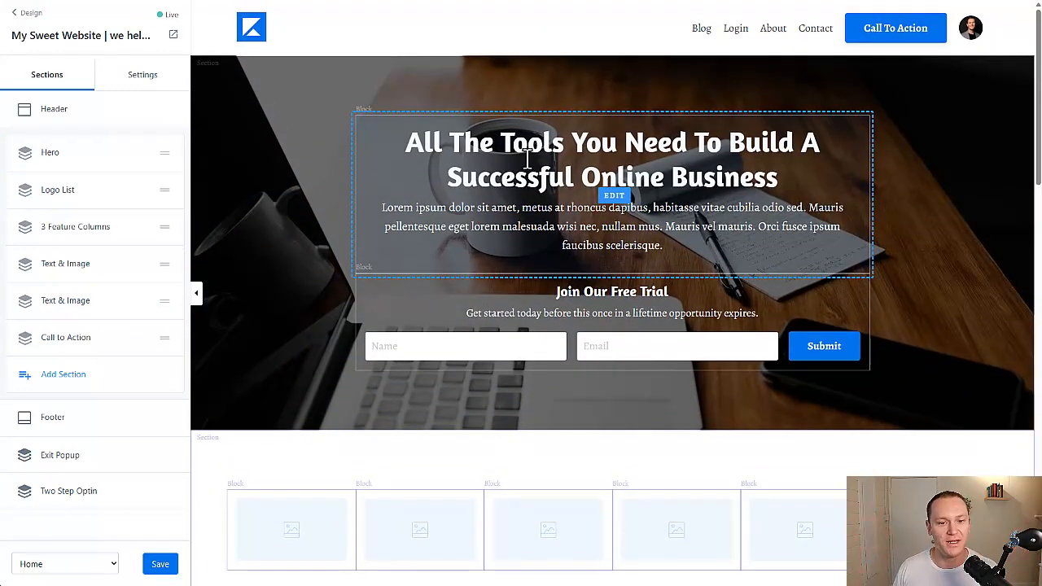
scroll(386, 286, down, 2)
scroll(386, 285, down, 2)
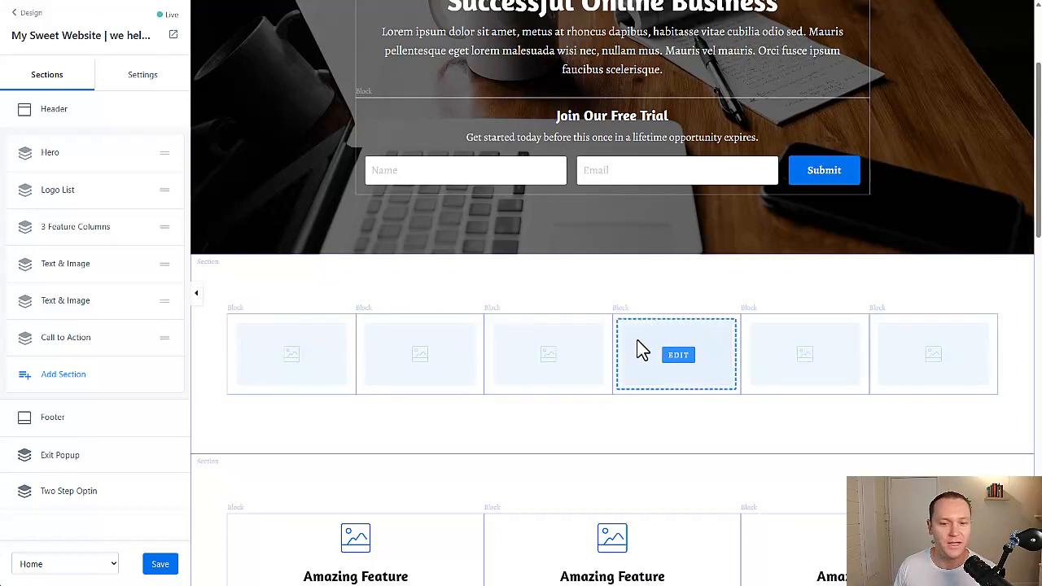
scroll(570, 350, up, 1)
scroll(496, 361, down, 1)
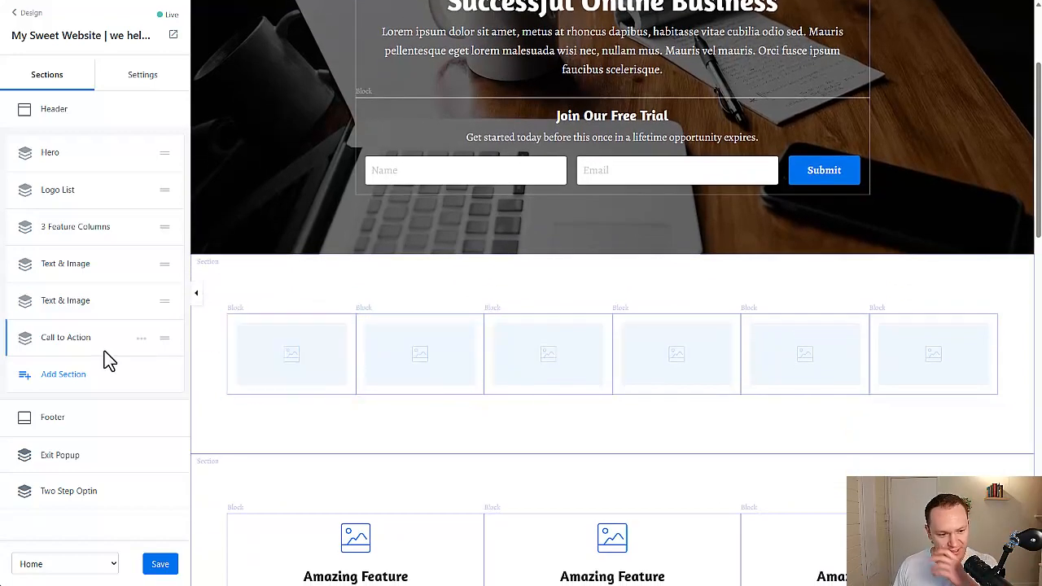
Enable the Exit Popup and display it for editing in the page preview.
scroll(109, 361, down, 1)
click(49, 394)
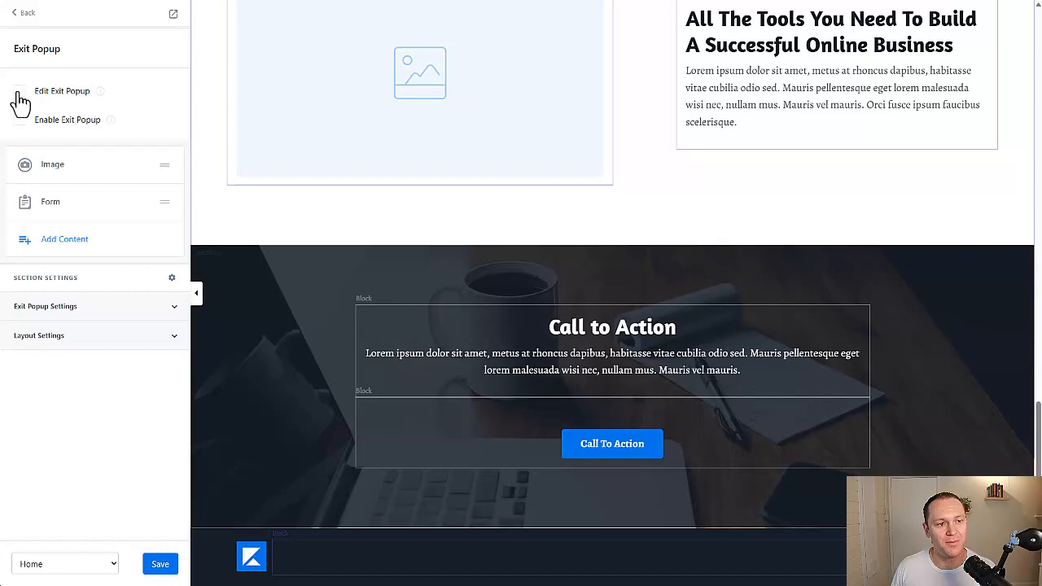
click(19, 121)
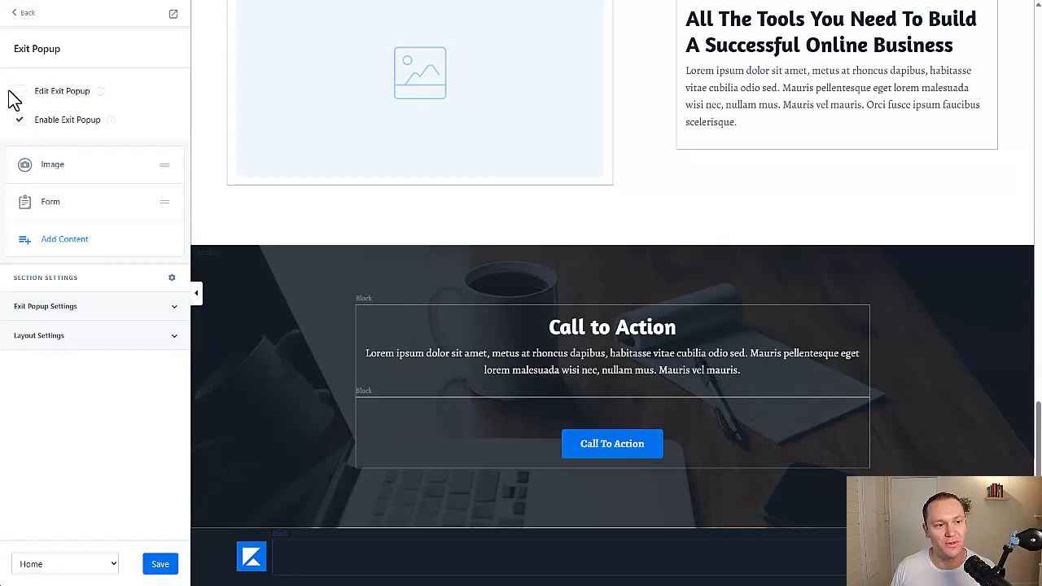
click(20, 92)
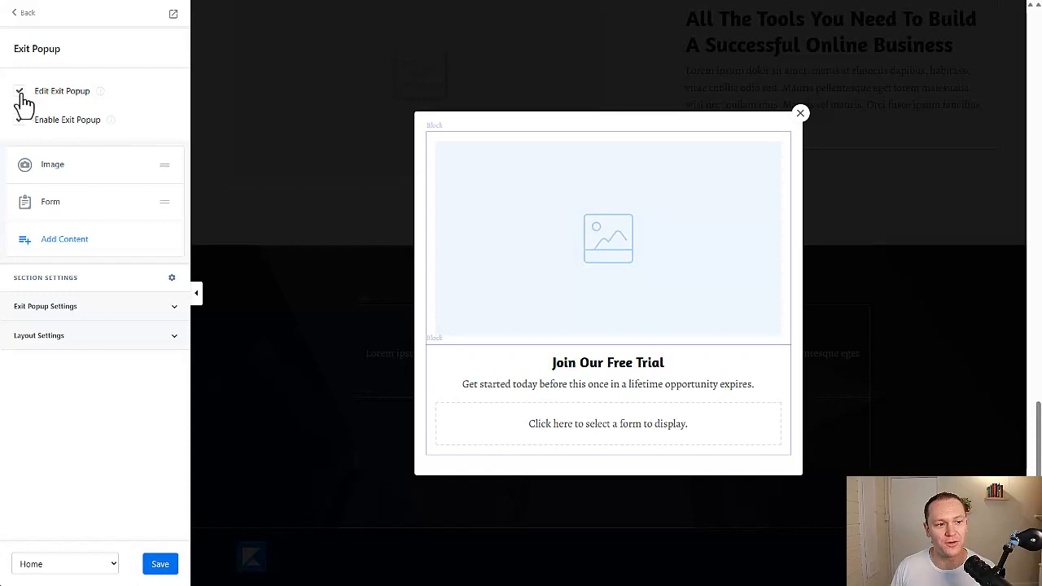
click(20, 119)
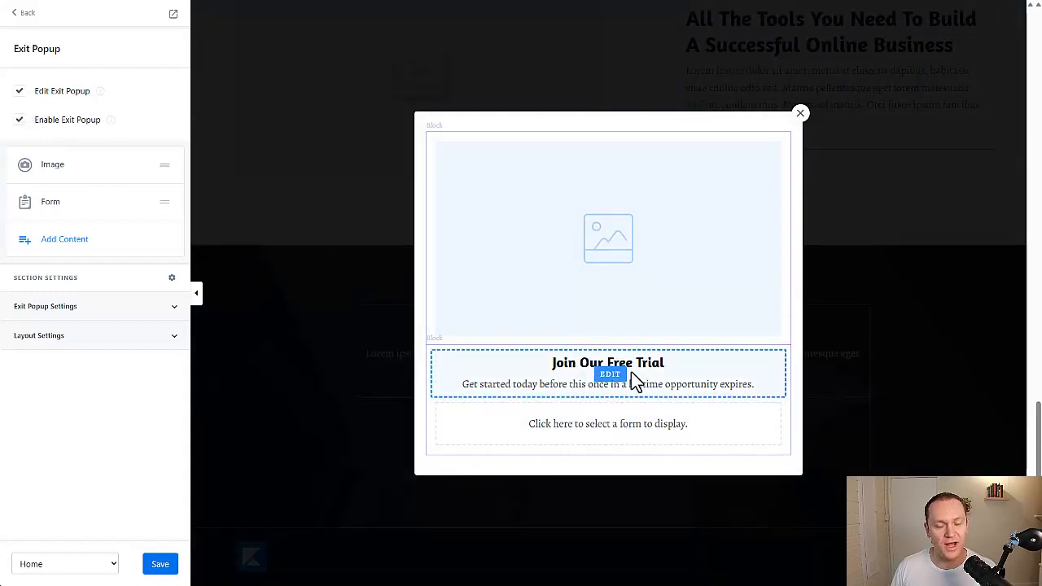
click(21, 92)
click(22, 92)
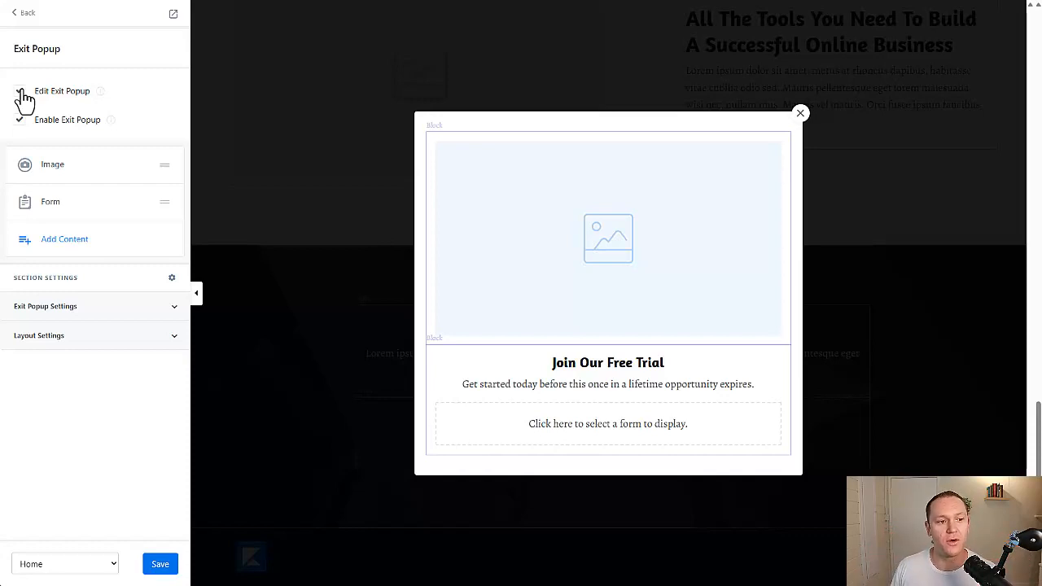
Hide the Exit Popup from the preview, disable it, and return to the section list.
click(21, 91)
click(19, 120)
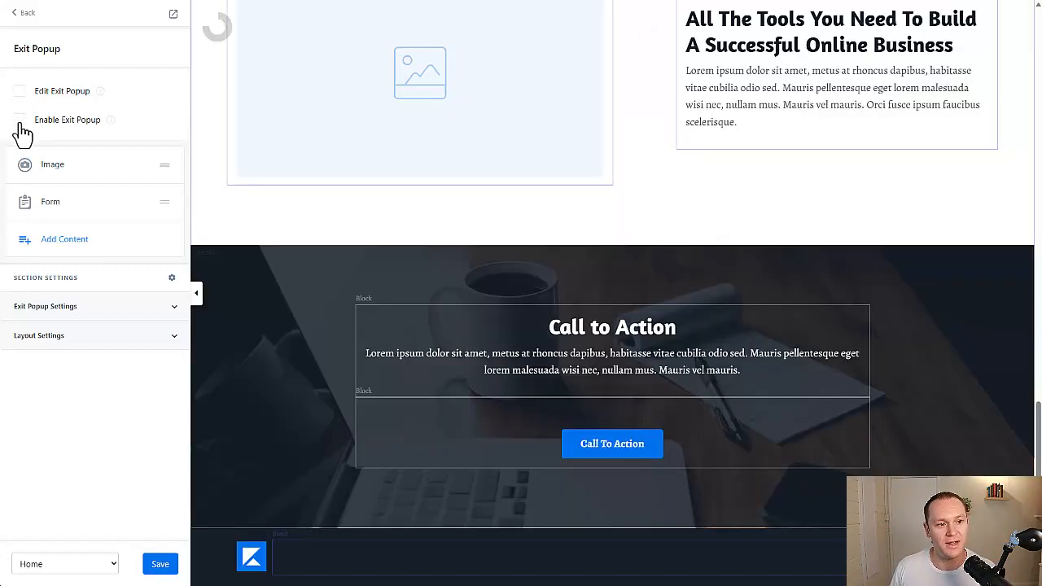
click(27, 15)
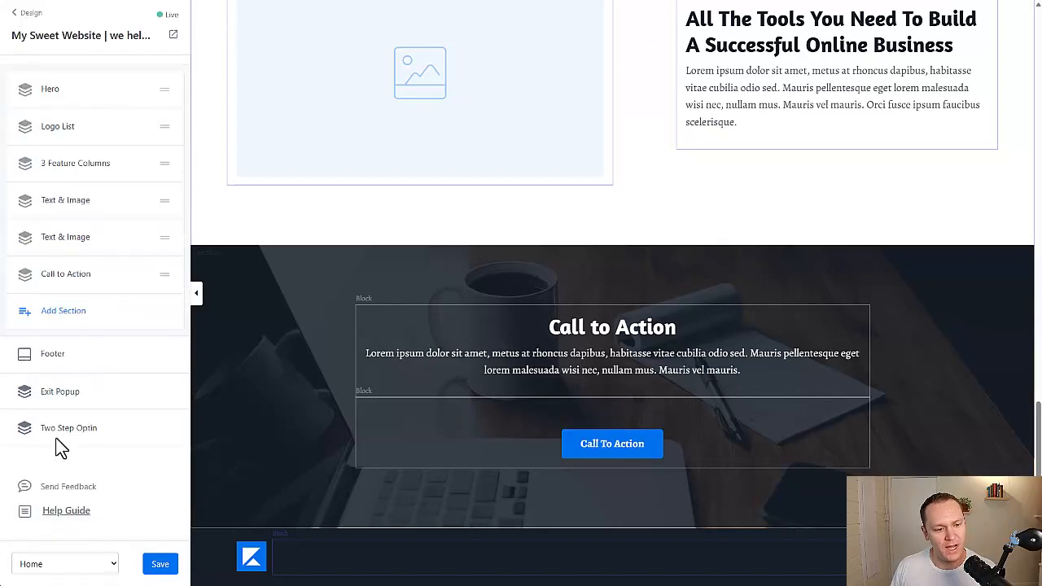
Display the Two Step Optin popup in the preview, examine it, hide it again, and return to the section list.
click(59, 431)
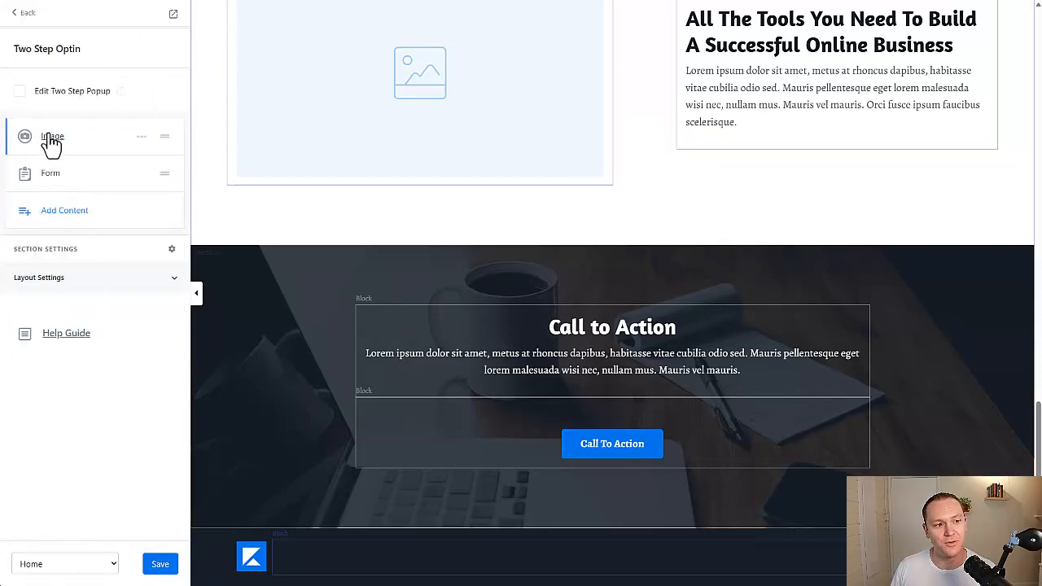
click(19, 91)
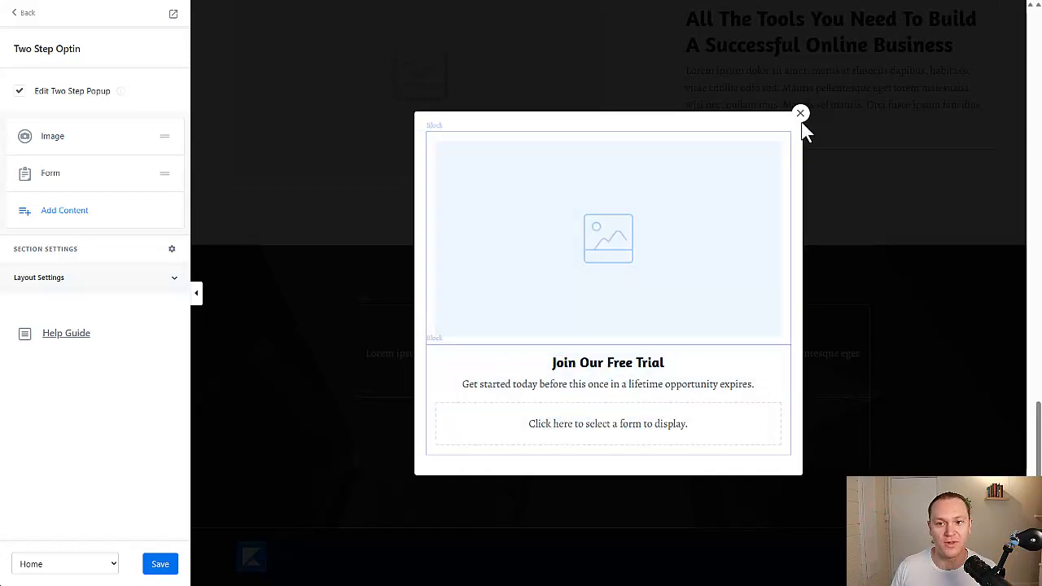
click(20, 93)
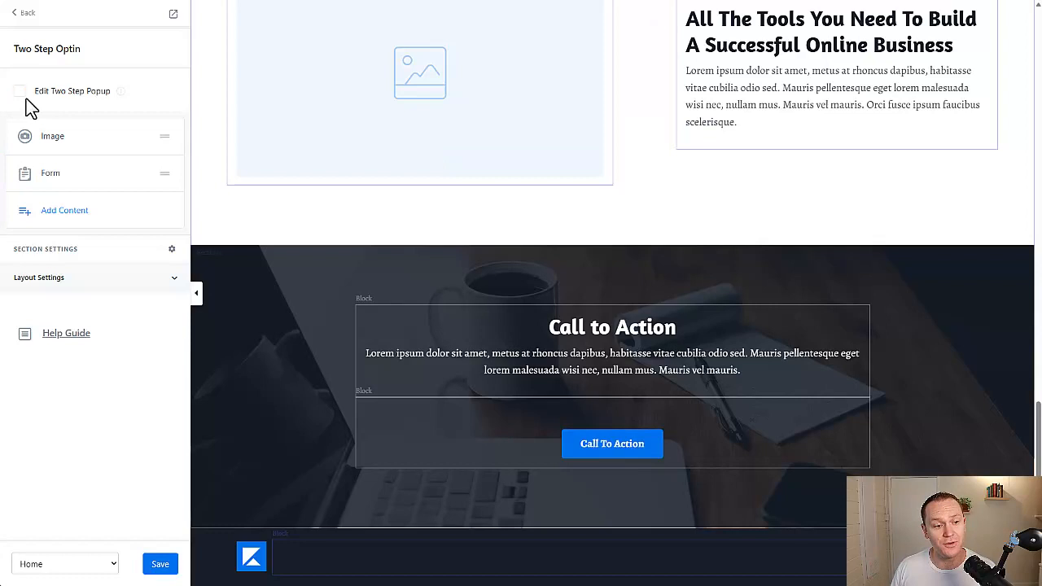
click(27, 14)
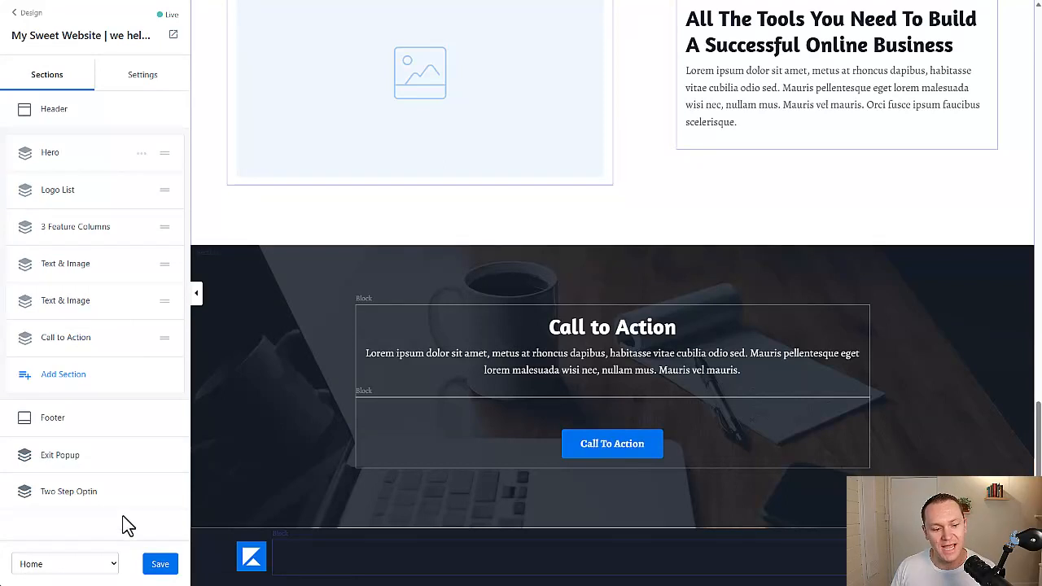
Check which site pages can be edited, stay on Home, and review the page up to its Hero section.
click(108, 572)
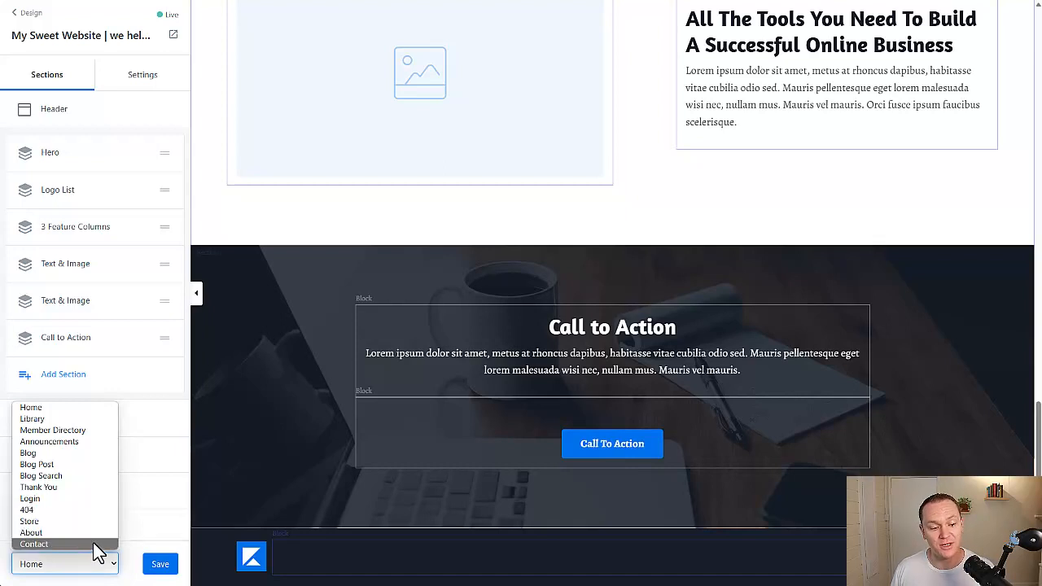
click(106, 571)
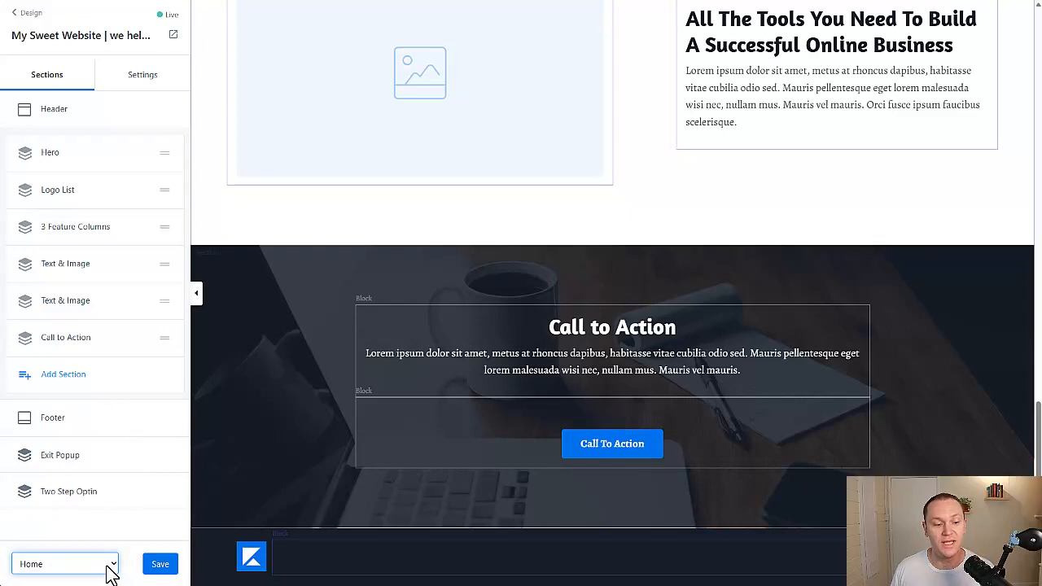
scroll(512, 286, up, 1)
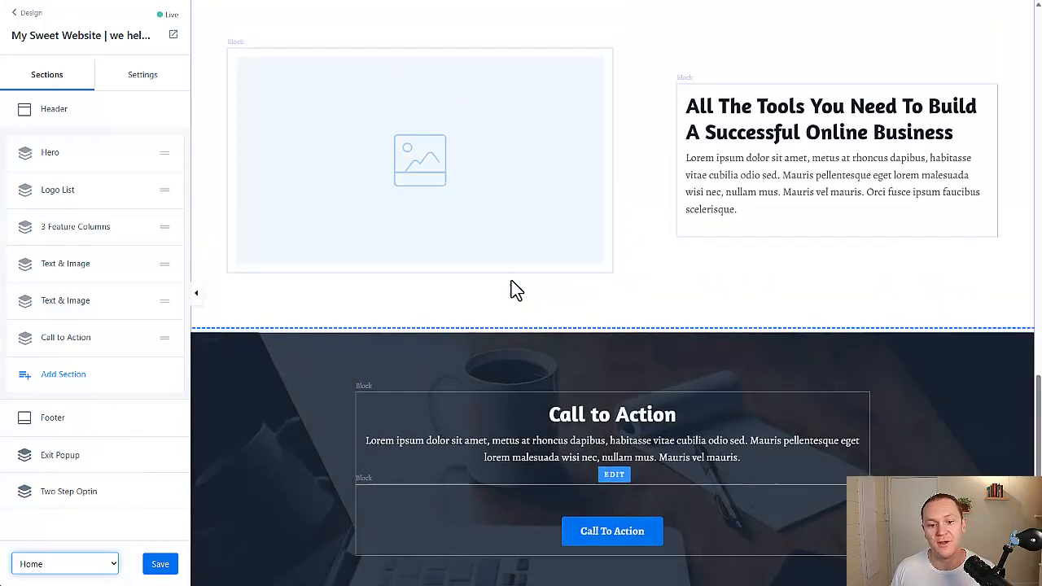
scroll(511, 286, up, 10)
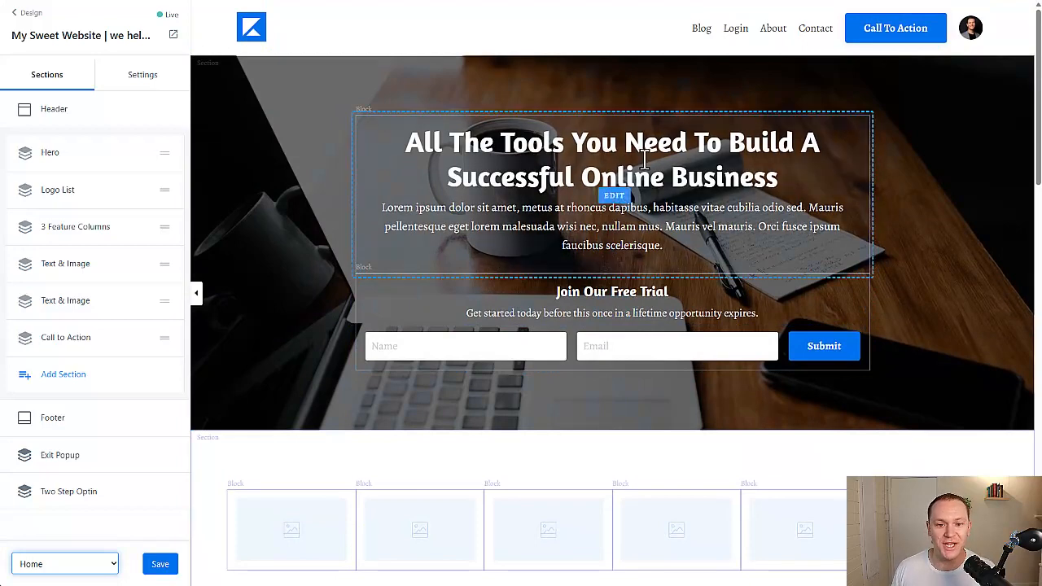
Open the site-wide Style Guide settings and review the background, color, button and font options.
click(143, 82)
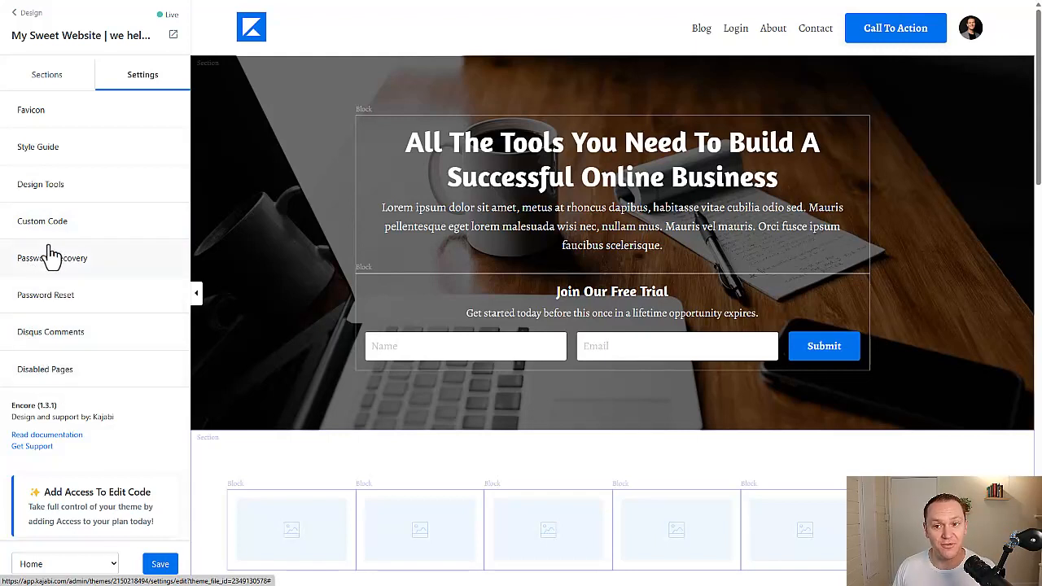
click(40, 156)
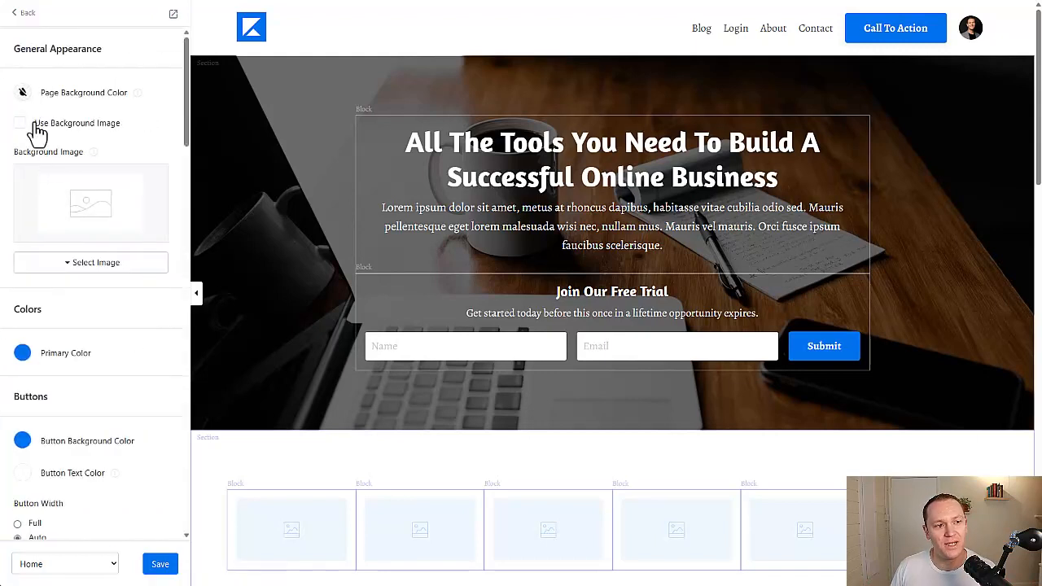
scroll(102, 285, down, 3)
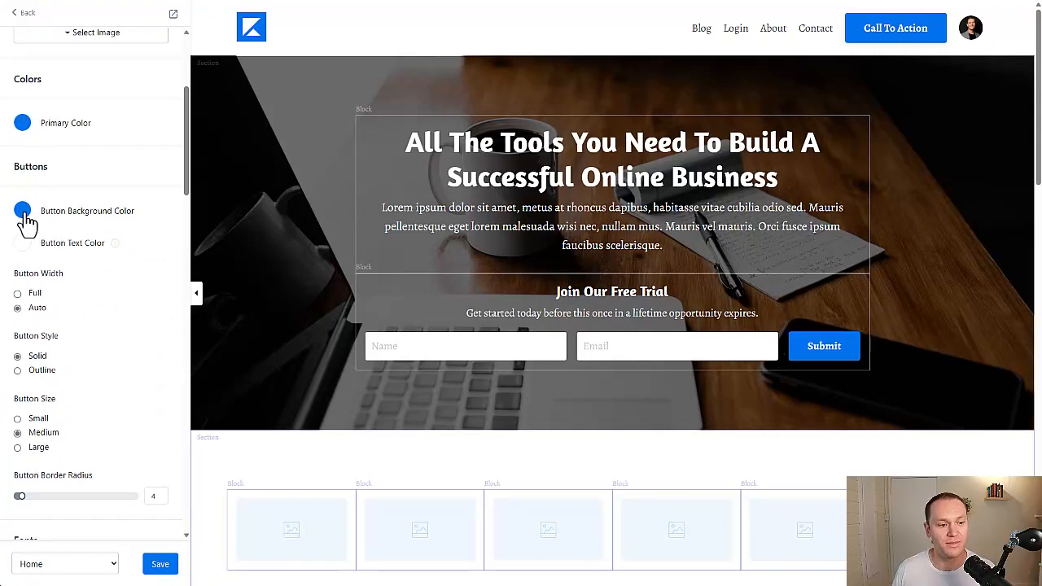
scroll(27, 224, down, 6)
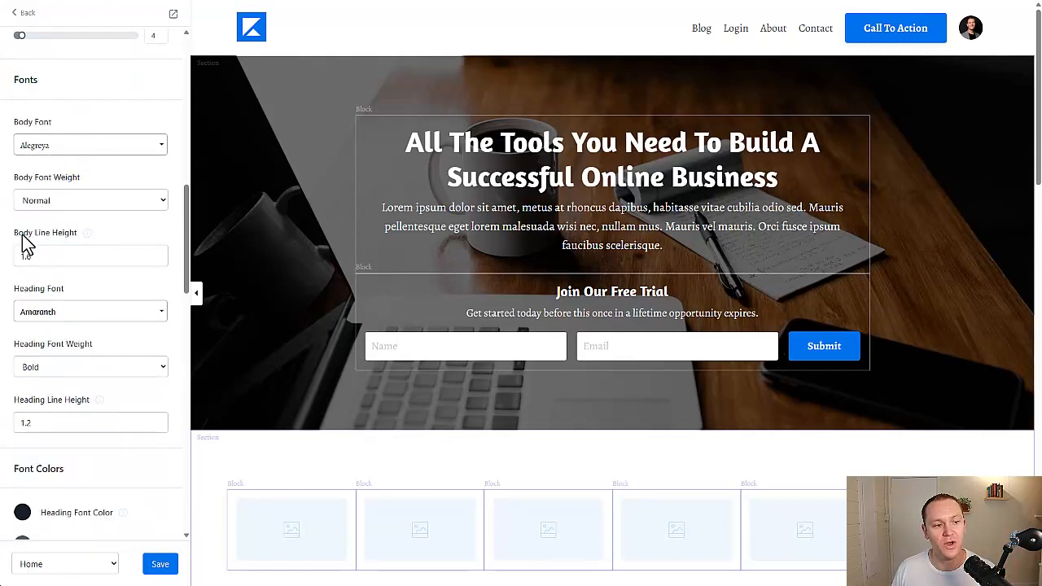
mouse_move(96, 244)
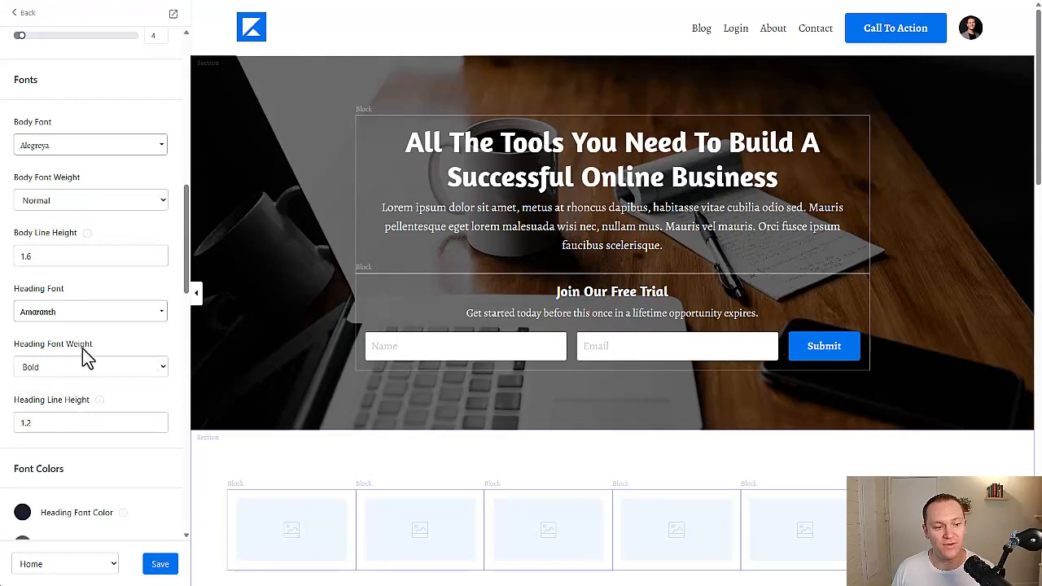
Keep the heading font weight at Bold and set the heading font to Poppins.
click(74, 369)
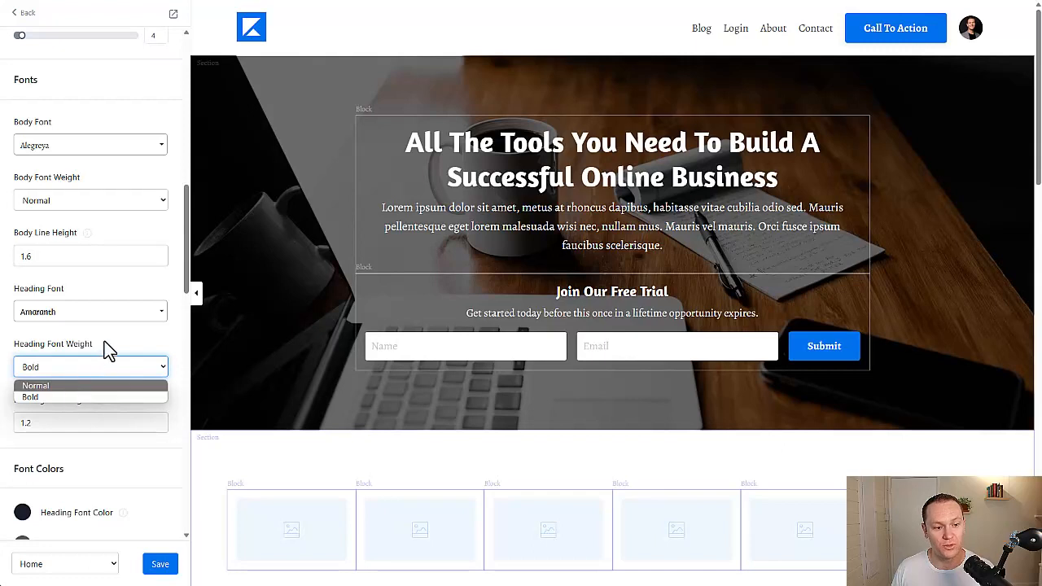
click(80, 397)
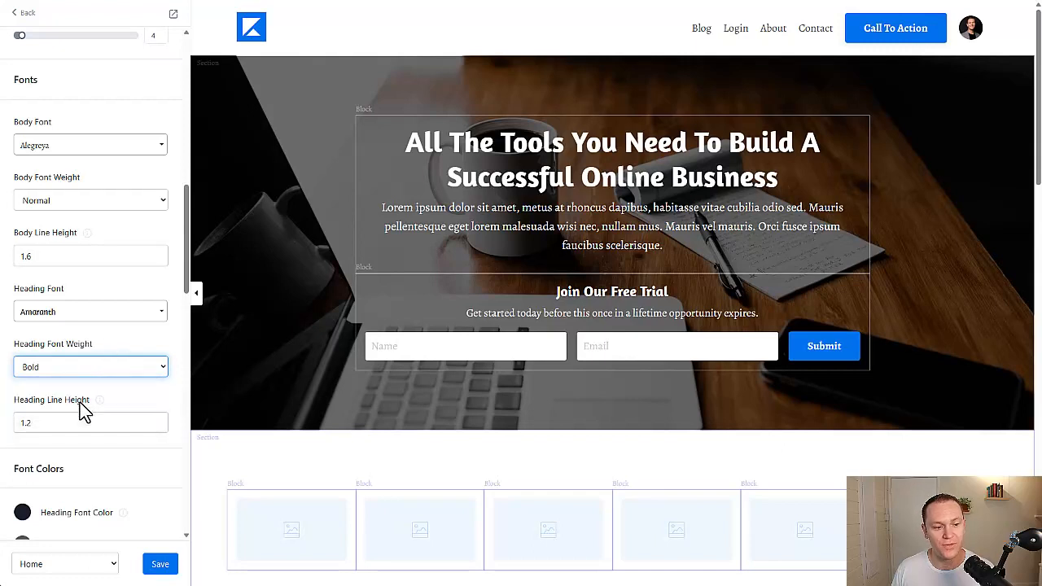
click(85, 315)
scroll(86, 372, down, 3)
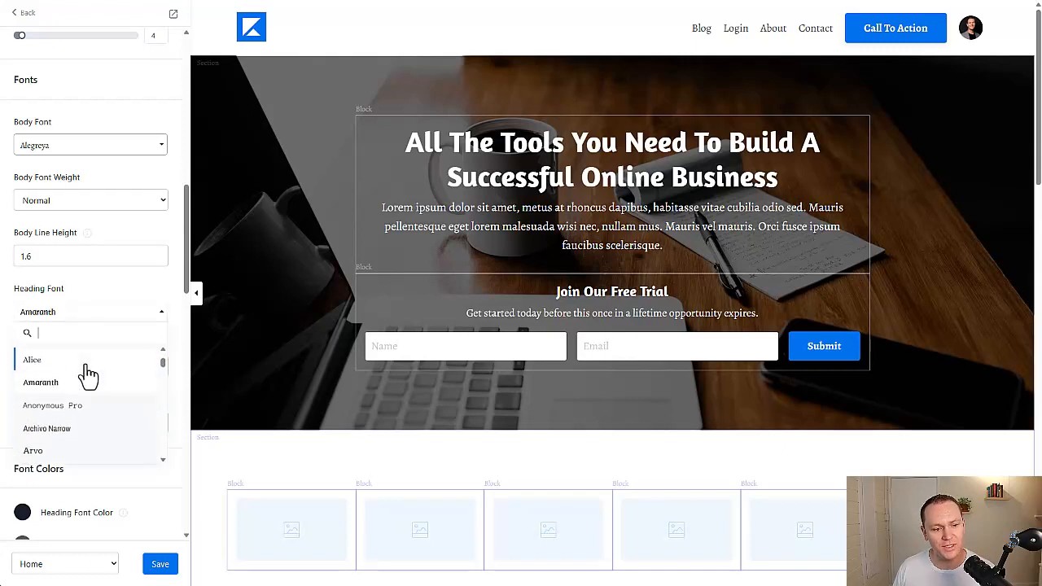
text(poppins)
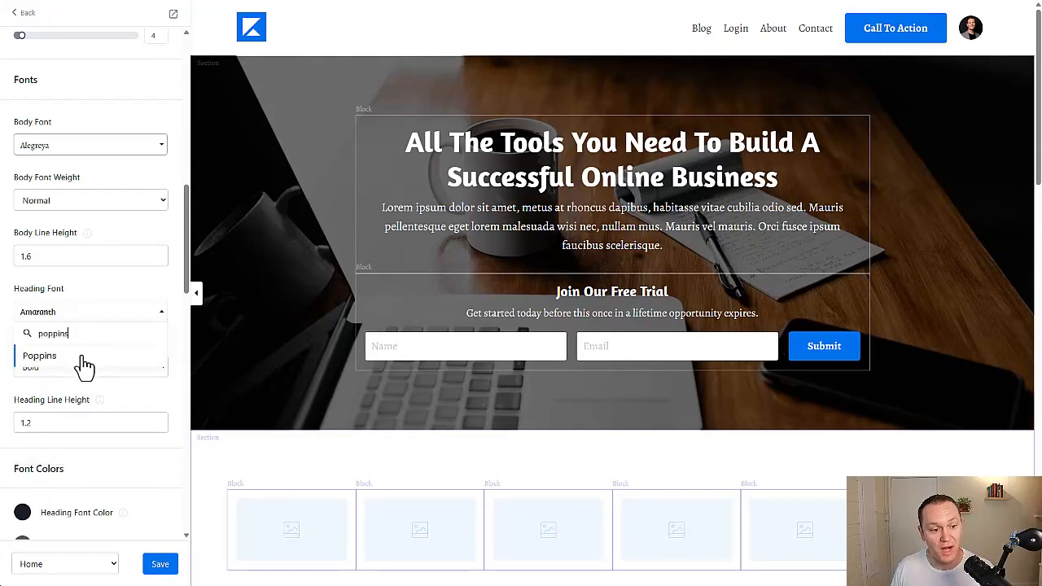
click(81, 358)
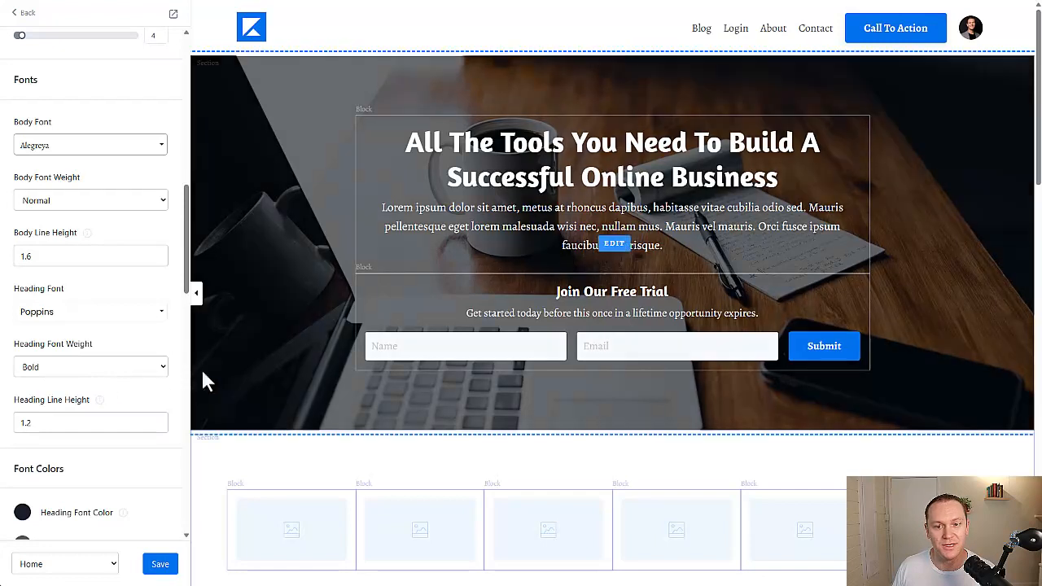
Set the body font to Poppins, keep its weight at Normal, and save the style changes.
click(68, 200)
click(74, 217)
click(93, 146)
text(poppins)
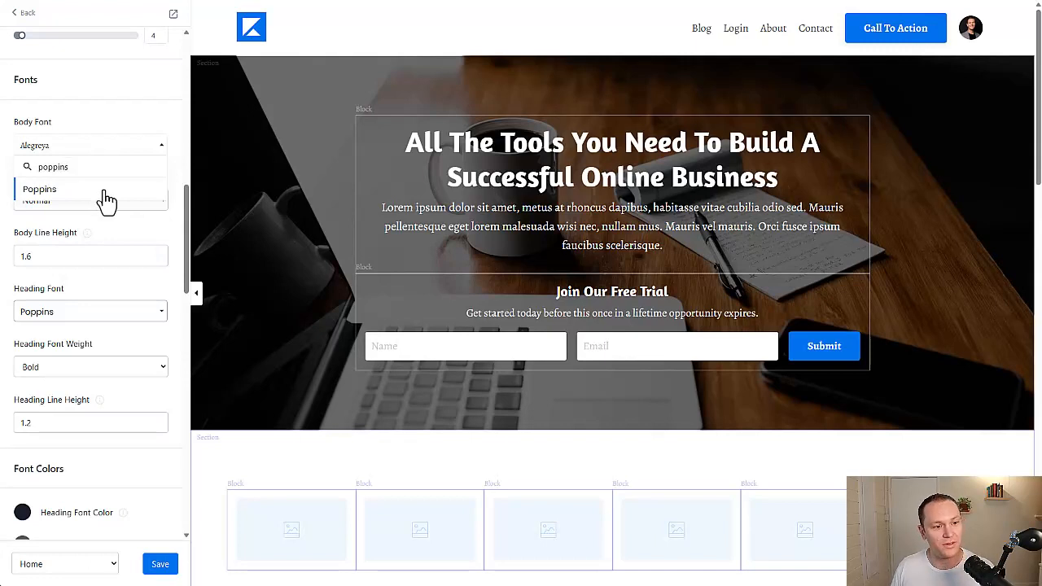
click(103, 188)
click(160, 565)
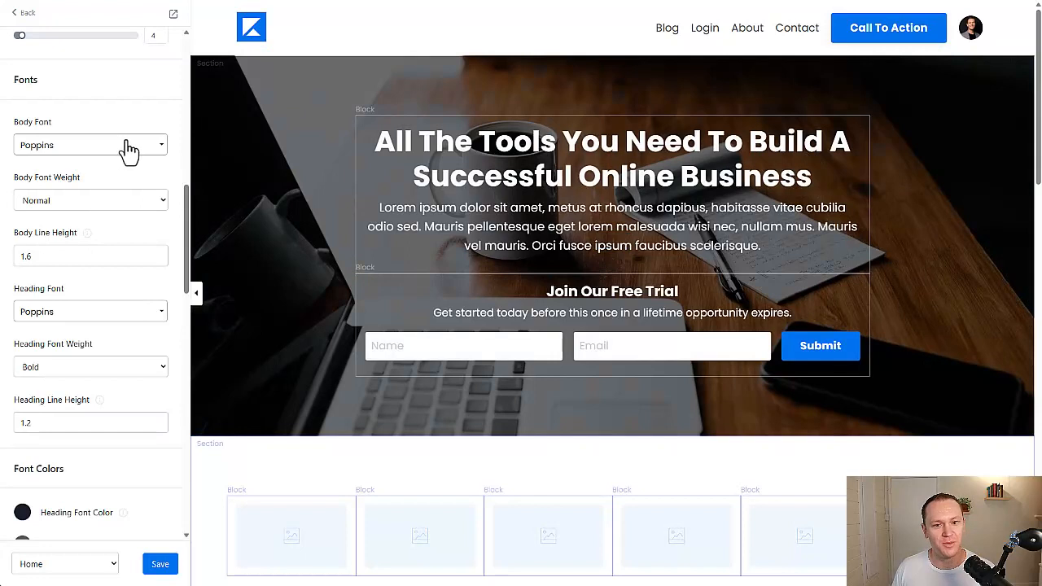
Change the heading font to Dancing Script, keep its weight at Bold, and save the style changes.
click(94, 366)
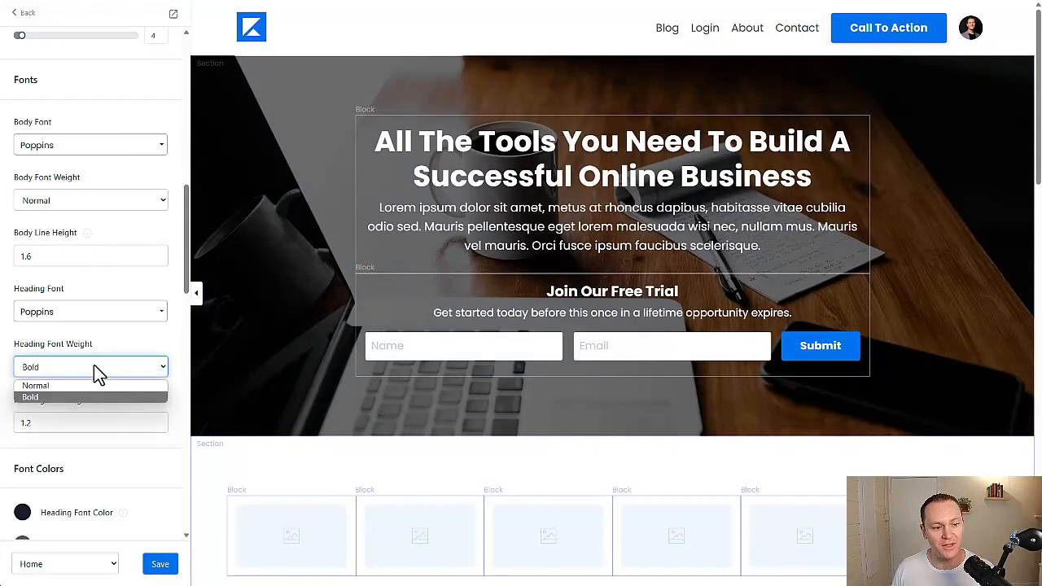
click(108, 341)
click(120, 313)
scroll(109, 367, down, 6)
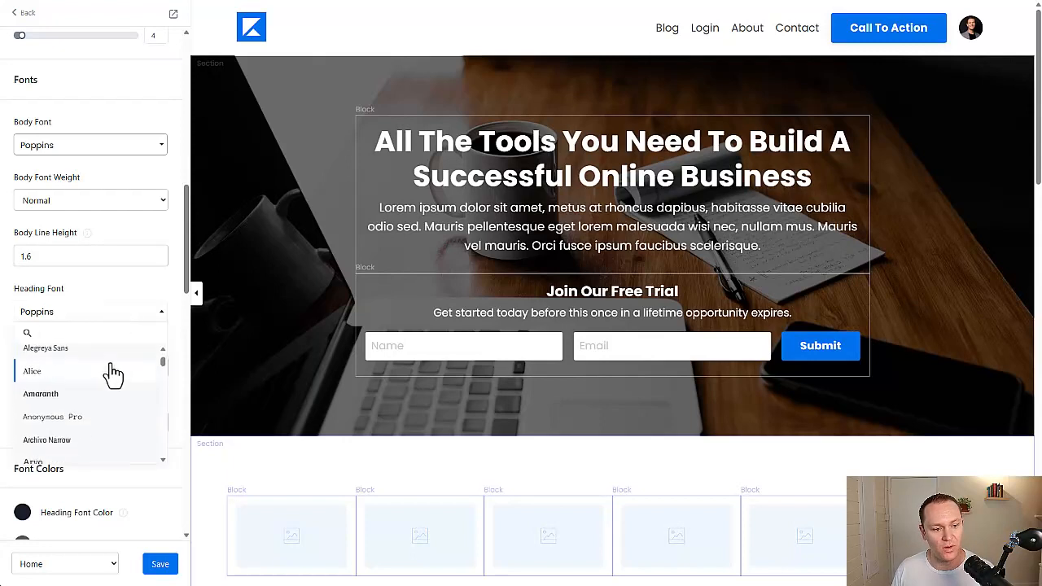
scroll(113, 377, down, 3)
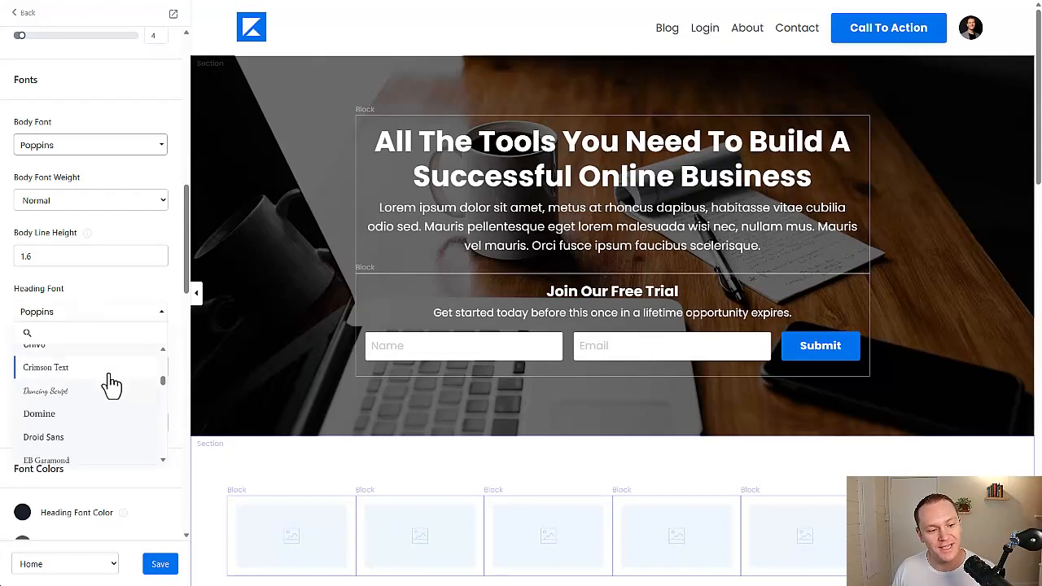
click(48, 393)
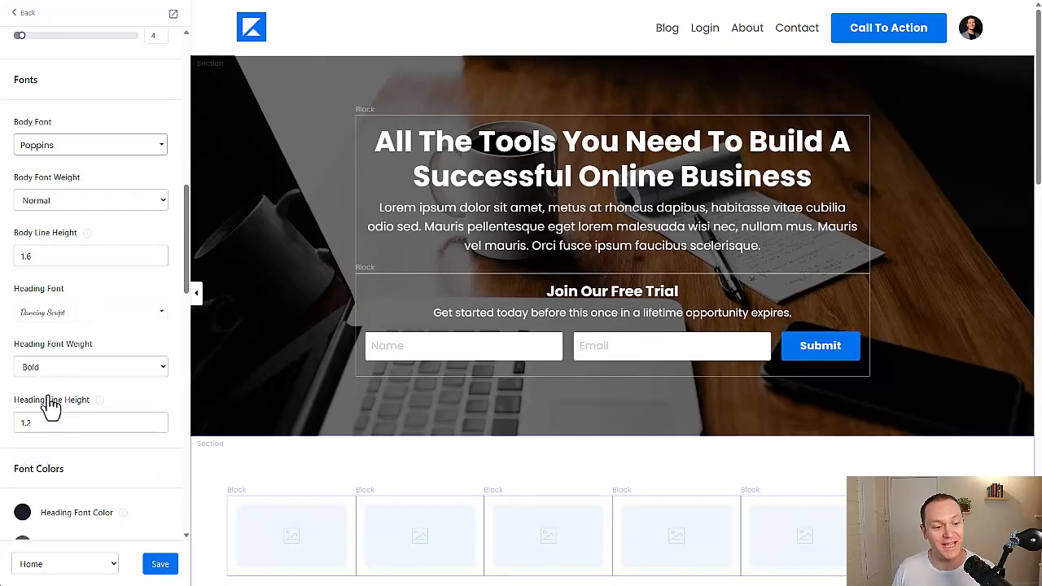
click(159, 567)
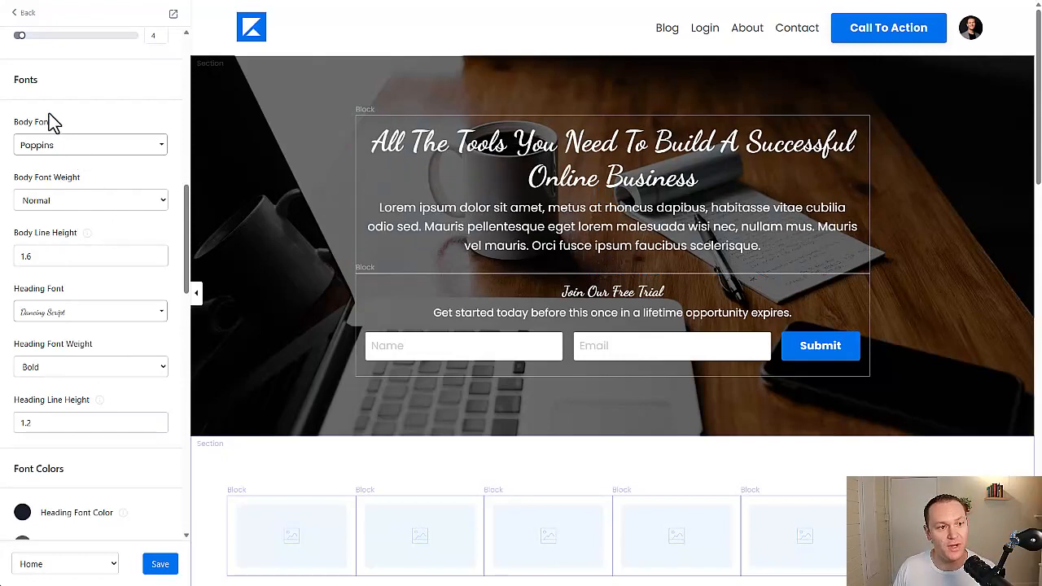
Review the remaining Style Guide options through the mobile font sizes and error message colors, and save the page.
scroll(82, 437, down, 6)
scroll(89, 450, down, 8)
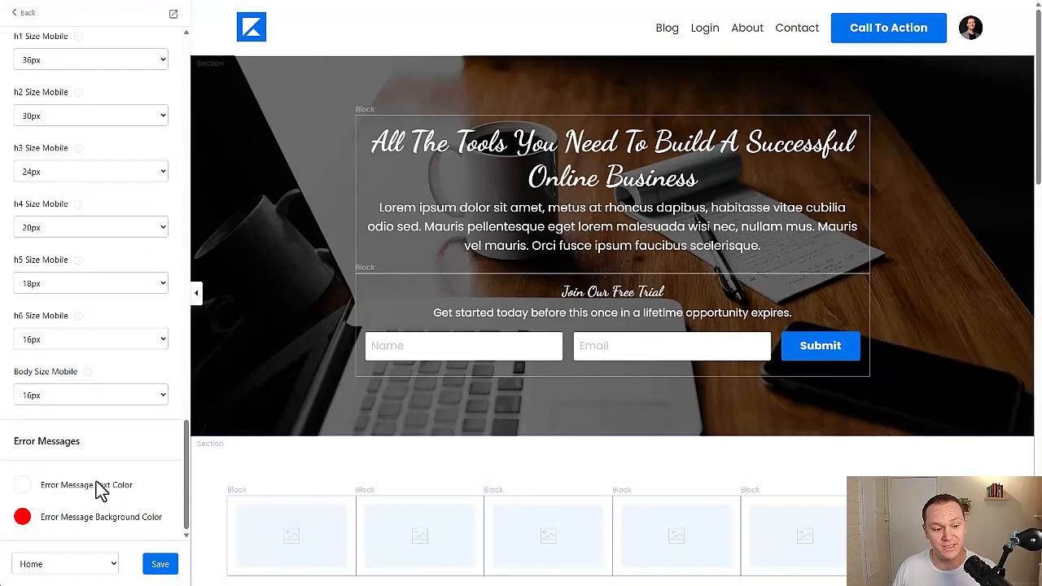
scroll(103, 417, up, 1)
scroll(98, 407, up, 15)
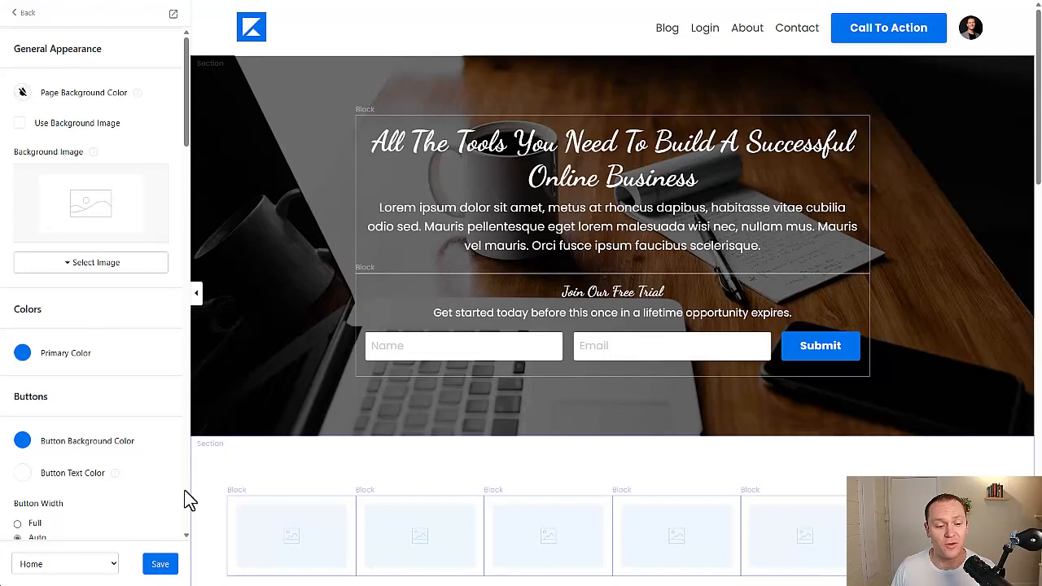
click(161, 564)
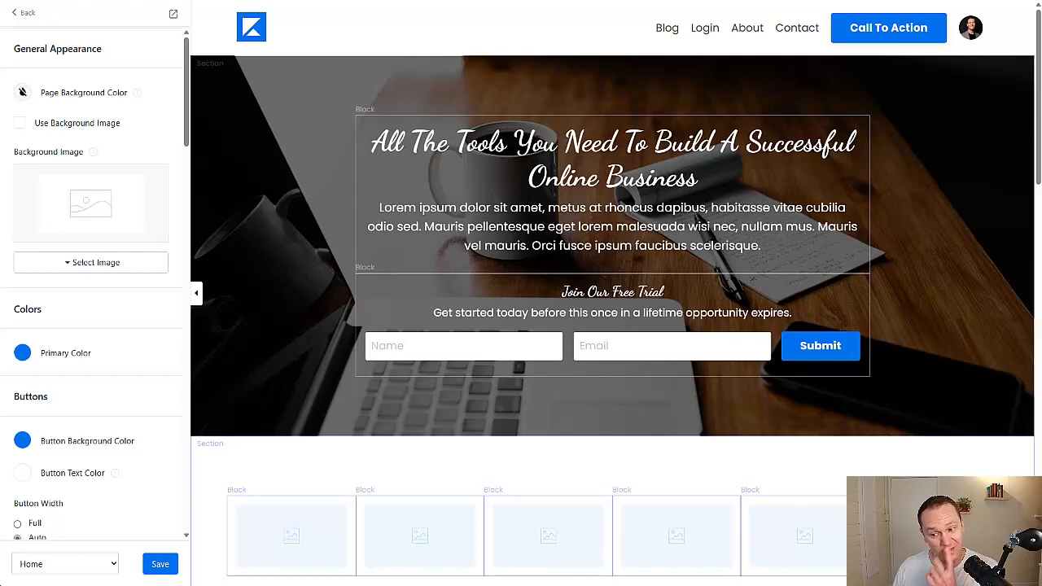
Preview the Home page at the two screen sizes between desktop and mobile.
mouse_move(1009, 565)
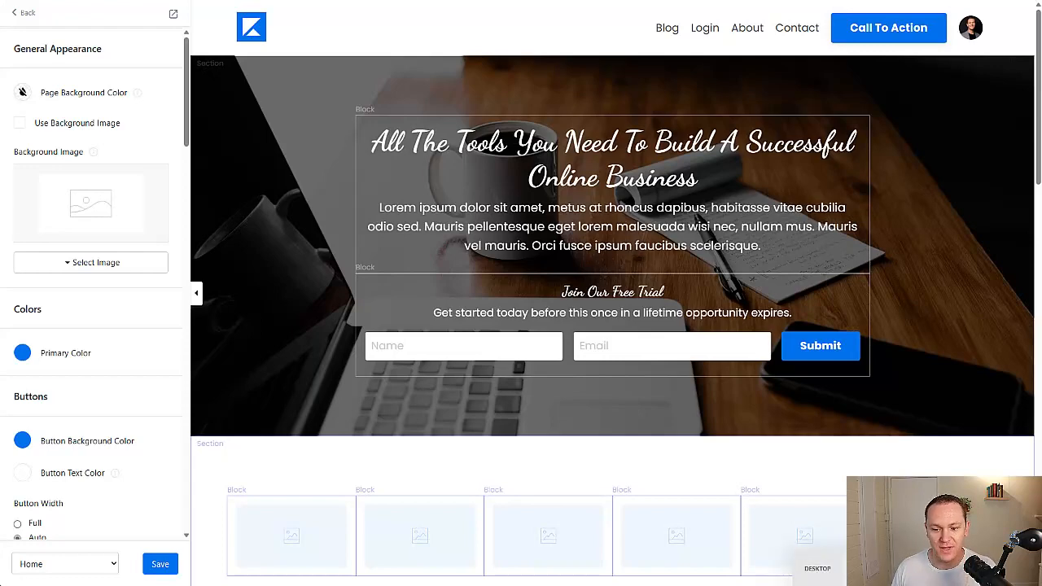
click(870, 568)
scroll(609, 336, down, 2)
scroll(608, 336, up, 3)
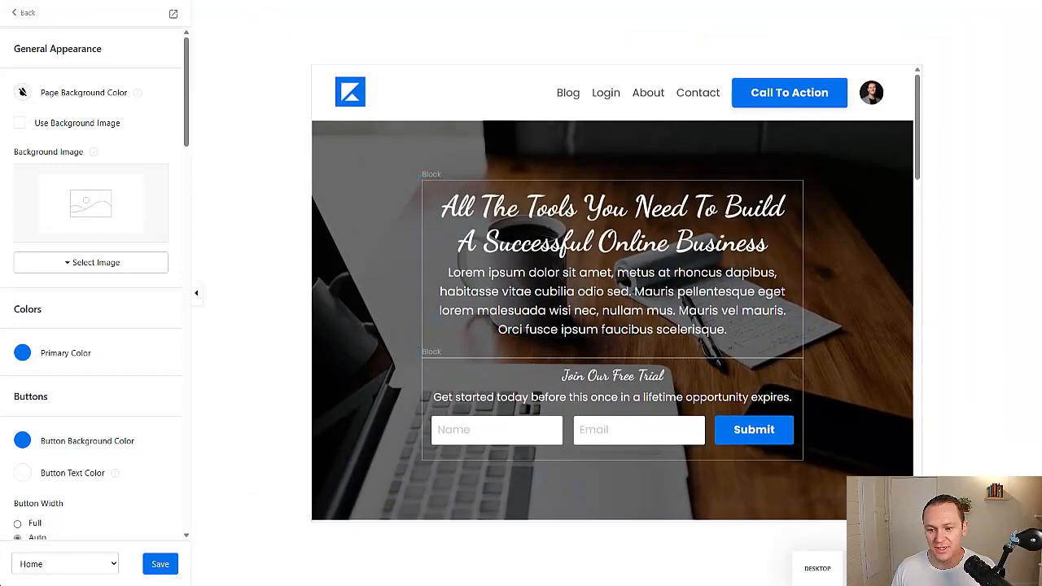
click(924, 568)
scroll(721, 327, down, 3)
scroll(721, 327, up, 4)
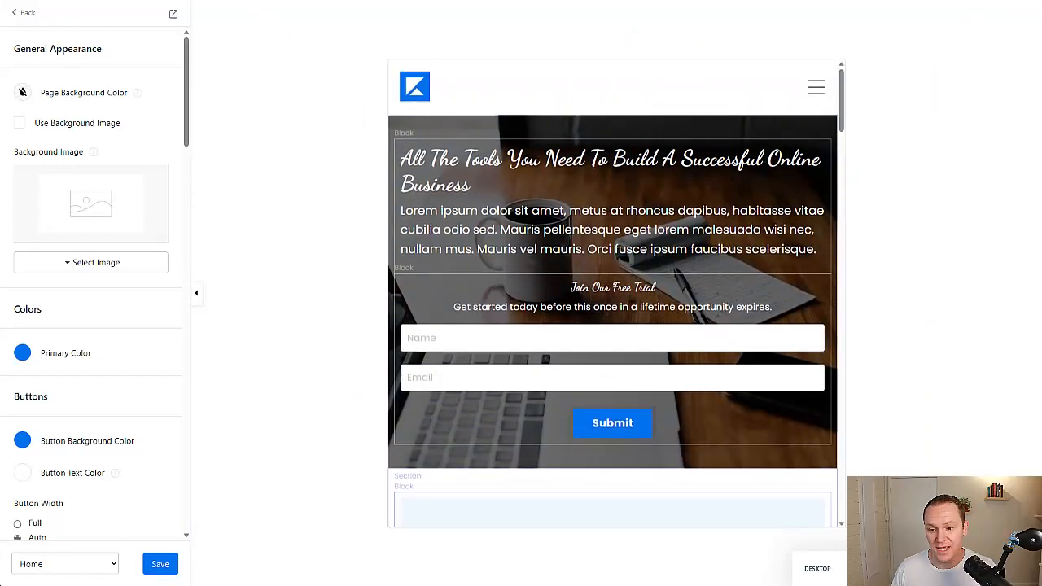
Switch the preview to the mobile size and examine the page from the Hero form to the feature columns.
click(976, 568)
scroll(606, 286, down, 5)
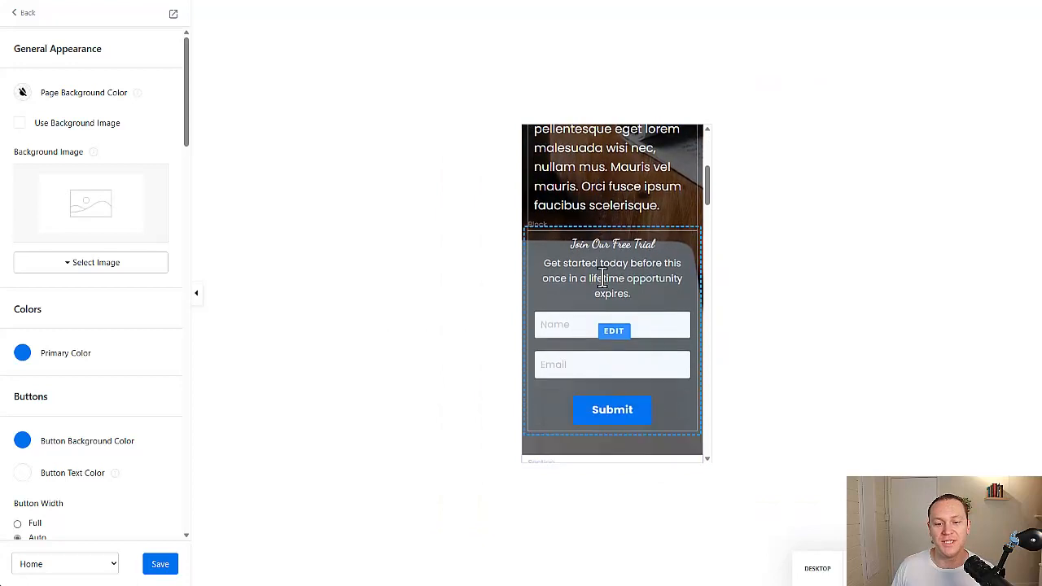
scroll(606, 287, down, 5)
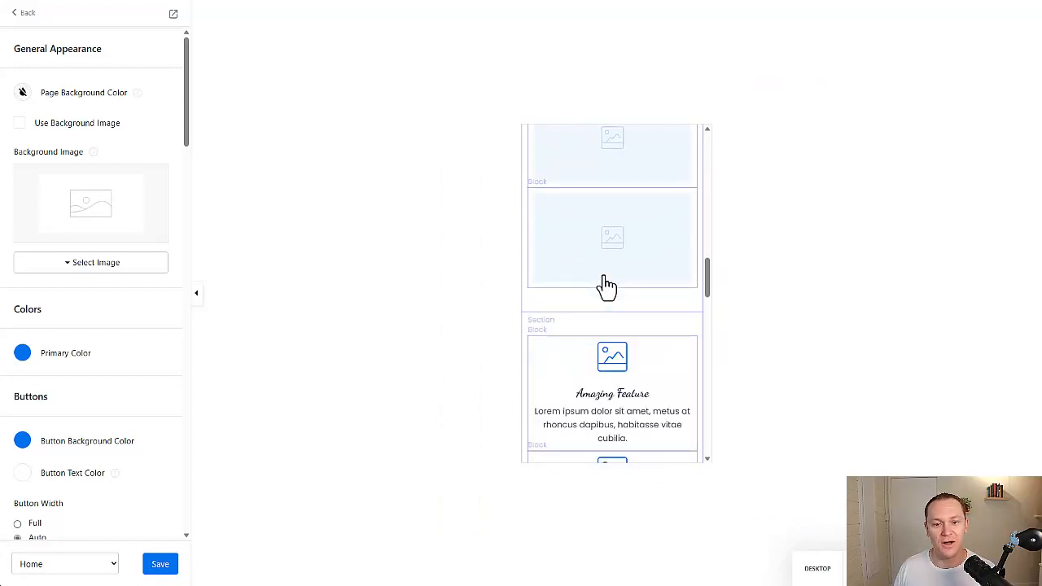
scroll(606, 286, down, 5)
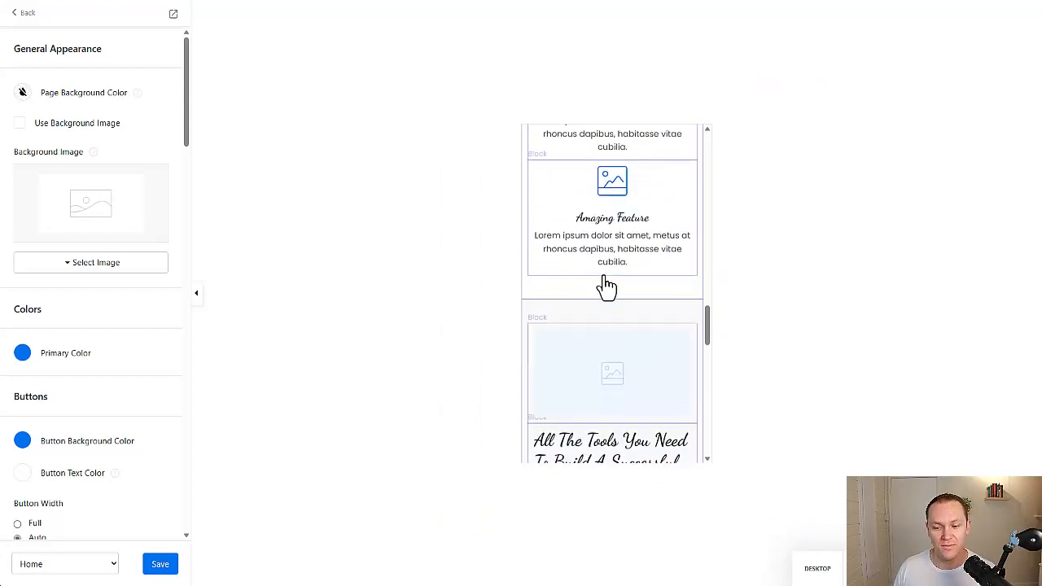
scroll(606, 287, up, 8)
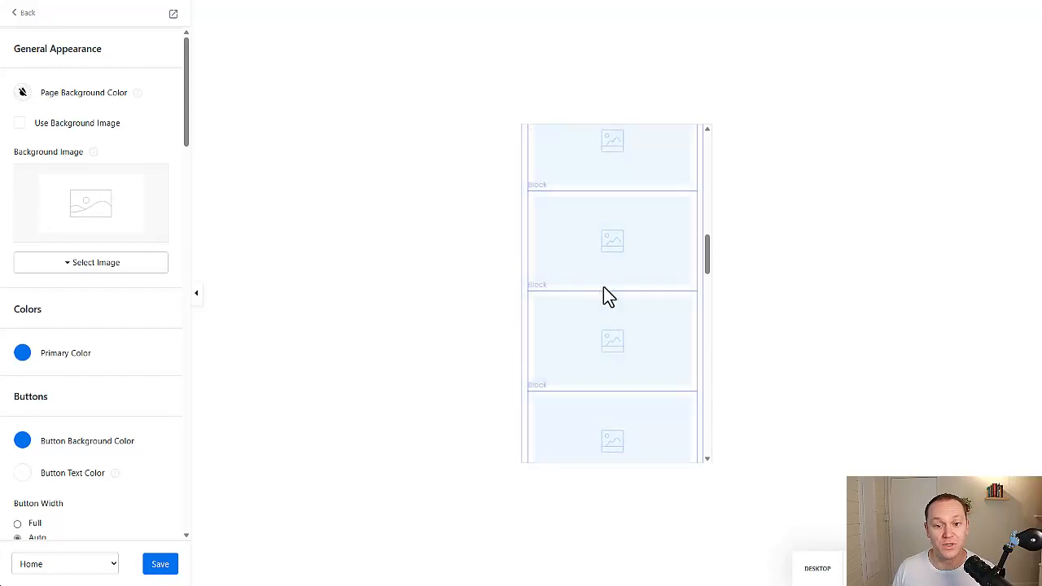
scroll(607, 300, up, 3)
scroll(606, 299, down, 4)
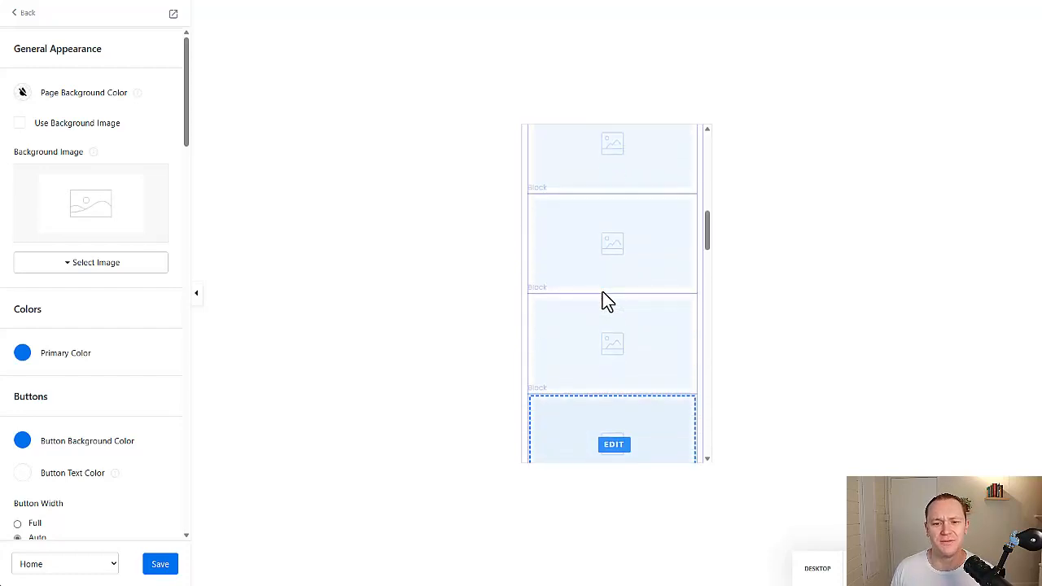
Check how the logos, features and text stack in the mobile preview down to the Call to Action, and return to the desktop preview.
scroll(606, 301, up, 3)
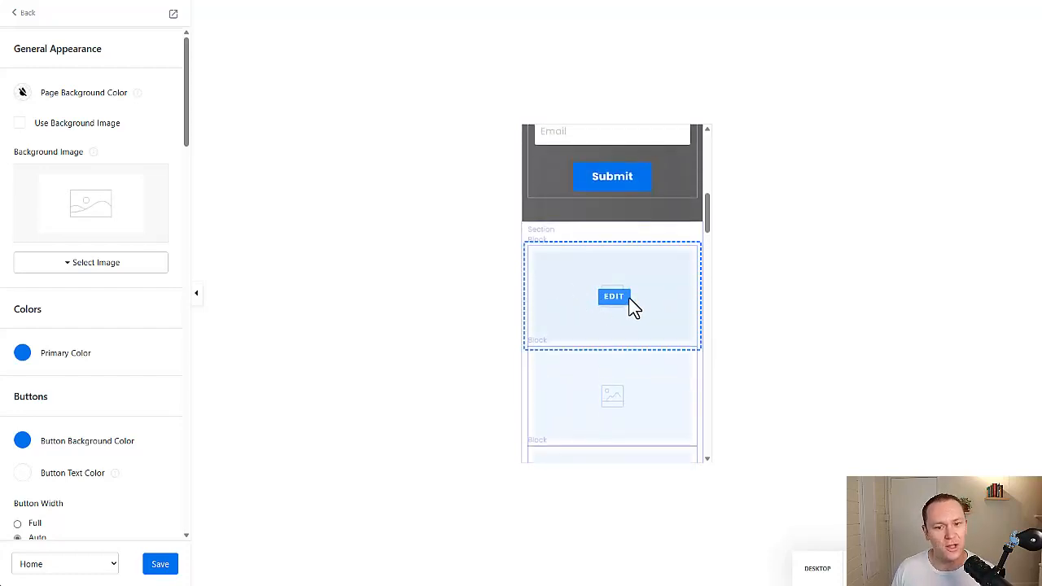
scroll(610, 314, down, 2)
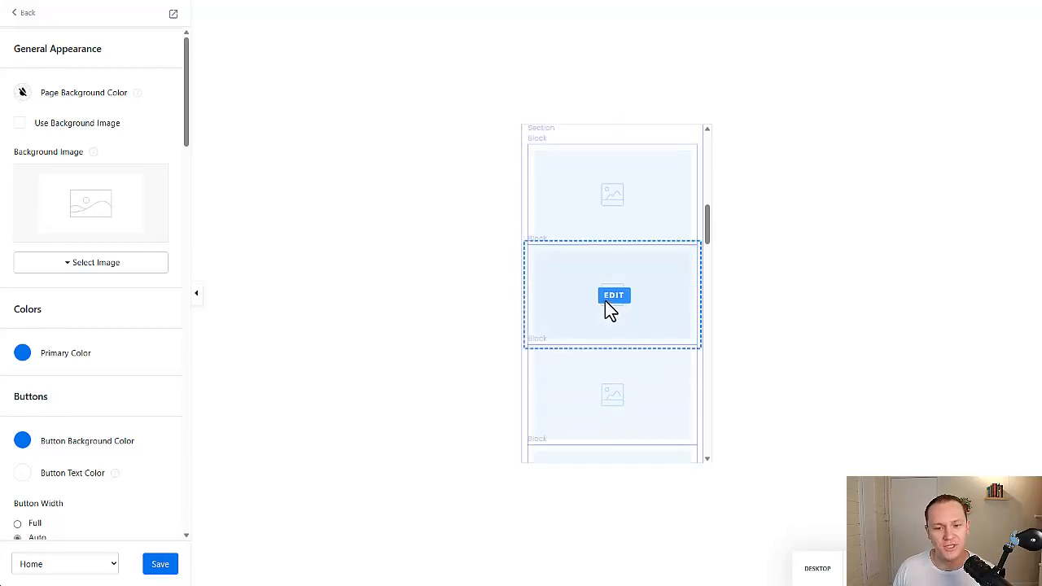
scroll(610, 220, down, 5)
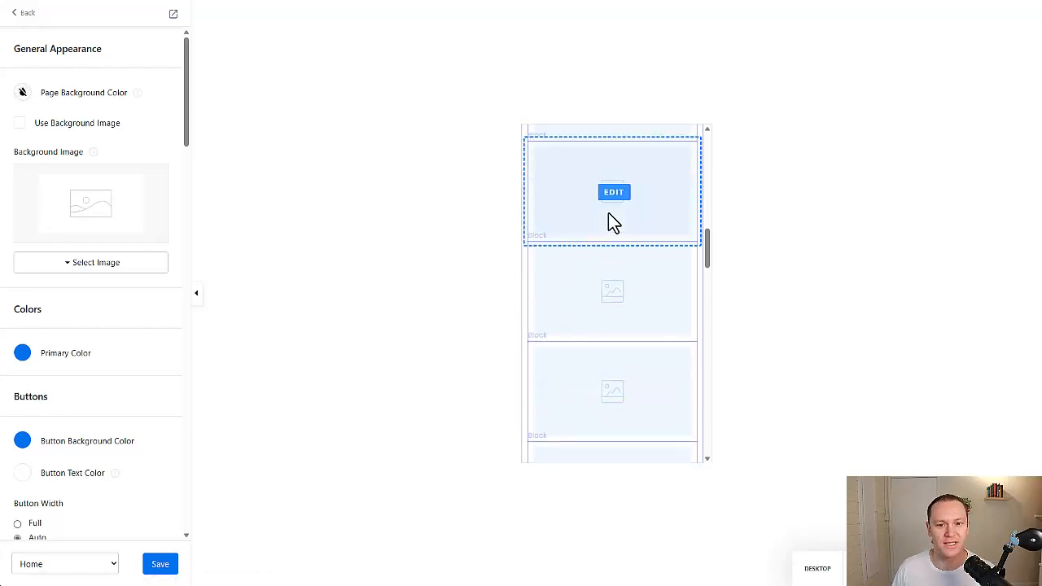
scroll(610, 216, down, 3)
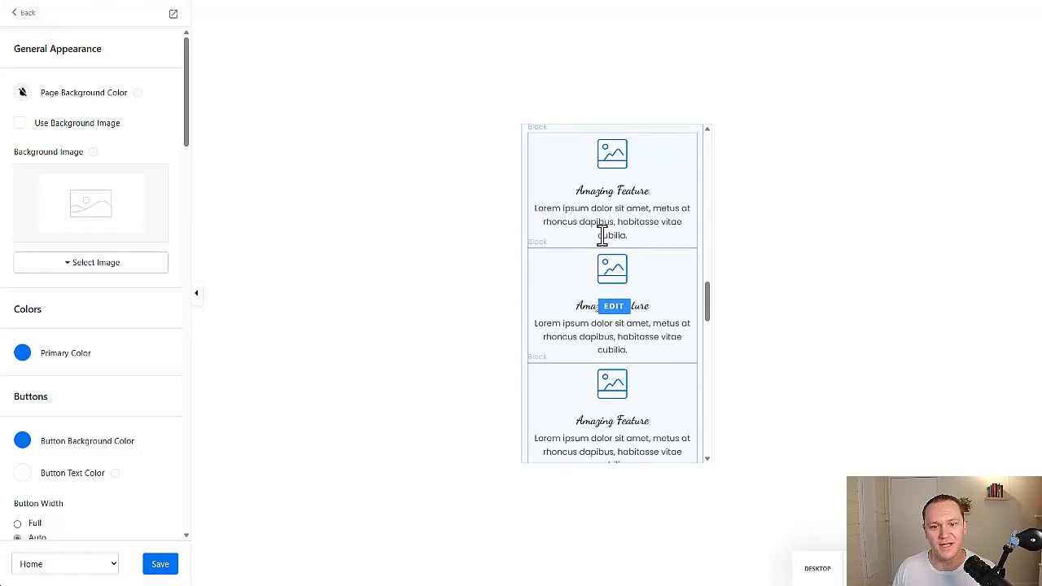
scroll(618, 273, down, 6)
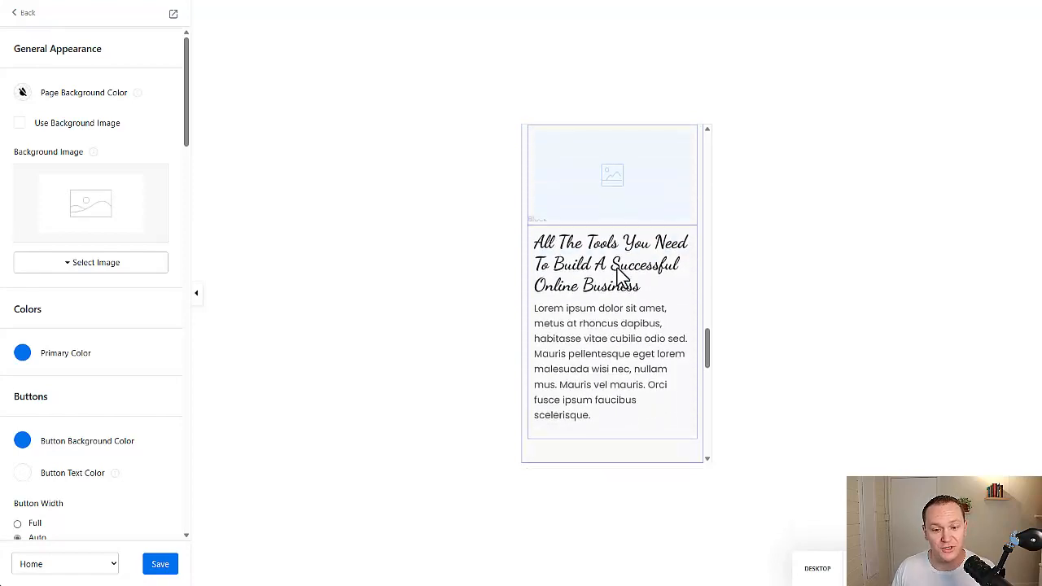
scroll(621, 277, down, 8)
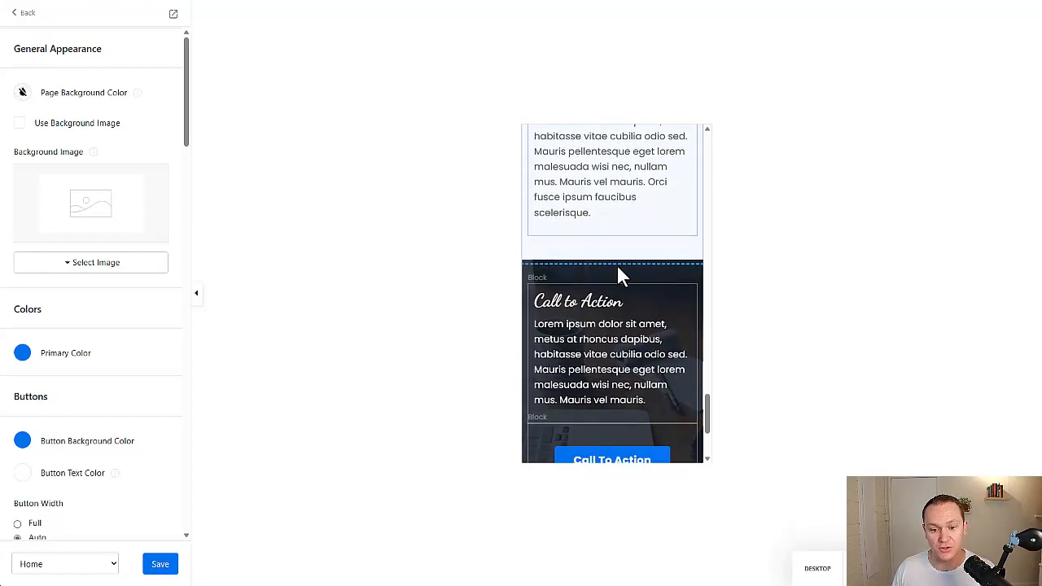
click(817, 568)
scroll(591, 400, up, 10)
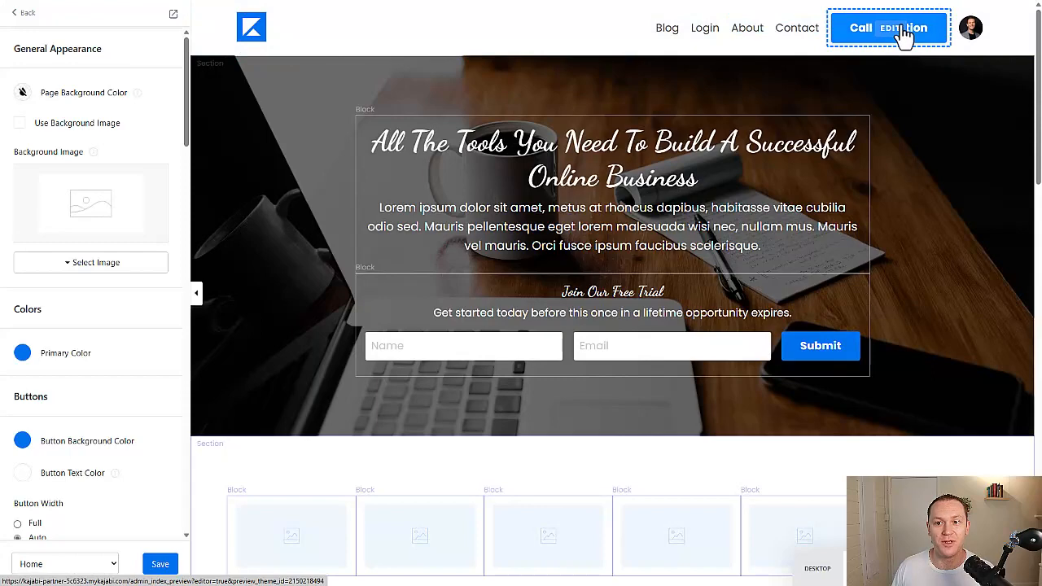
Look over the settings of the header's Call To Action button and return to the Header section options.
click(873, 33)
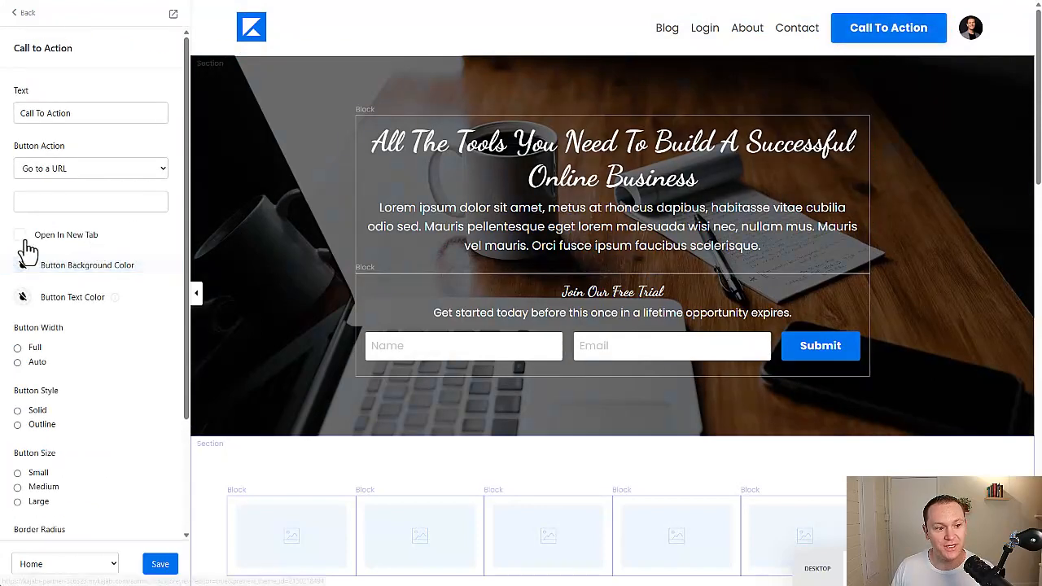
click(23, 13)
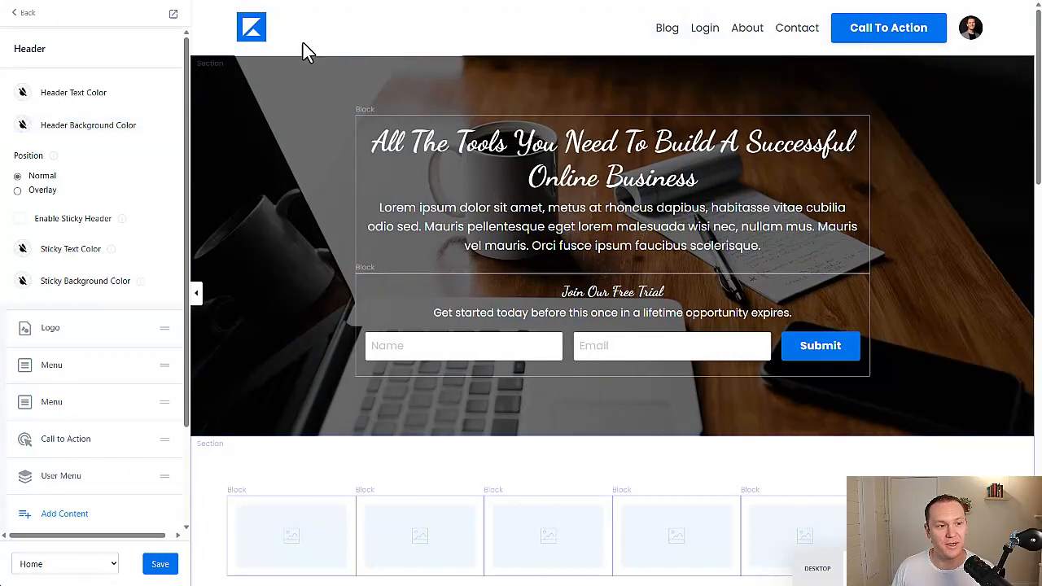
drag(59, 48, 1, 53)
click(82, 48)
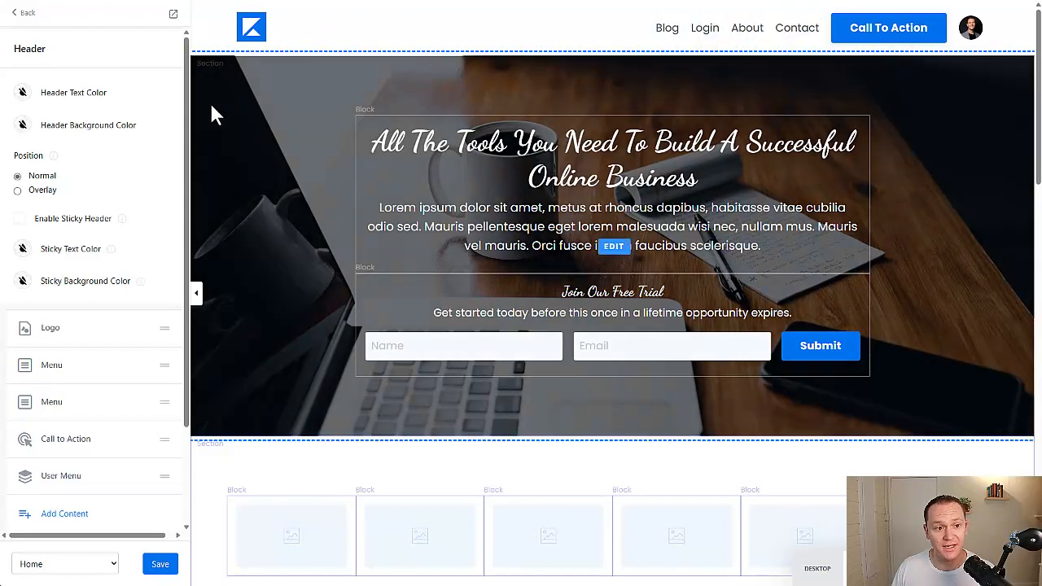
Delete the Call to Action block from the Header section.
scroll(47, 205, down, 3)
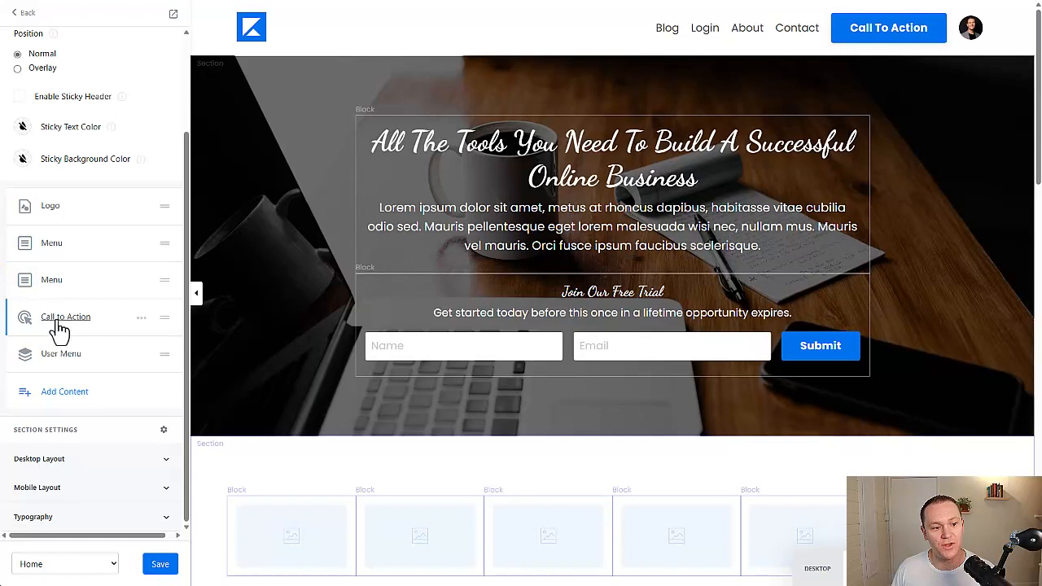
scroll(141, 326, up, 1)
right_click(141, 362)
click(103, 446)
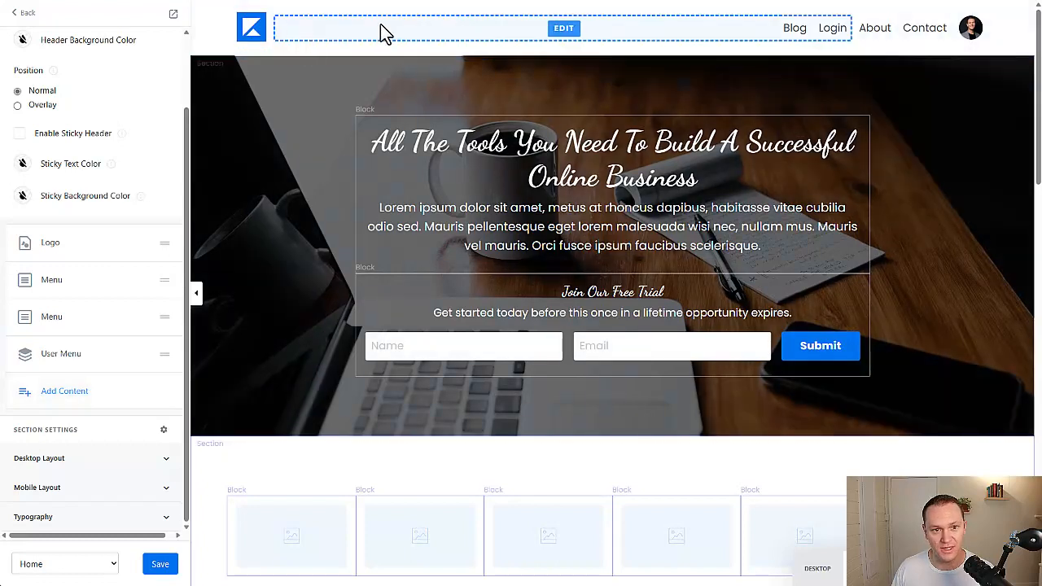
Add a new Call to Action block to the Header section.
click(65, 394)
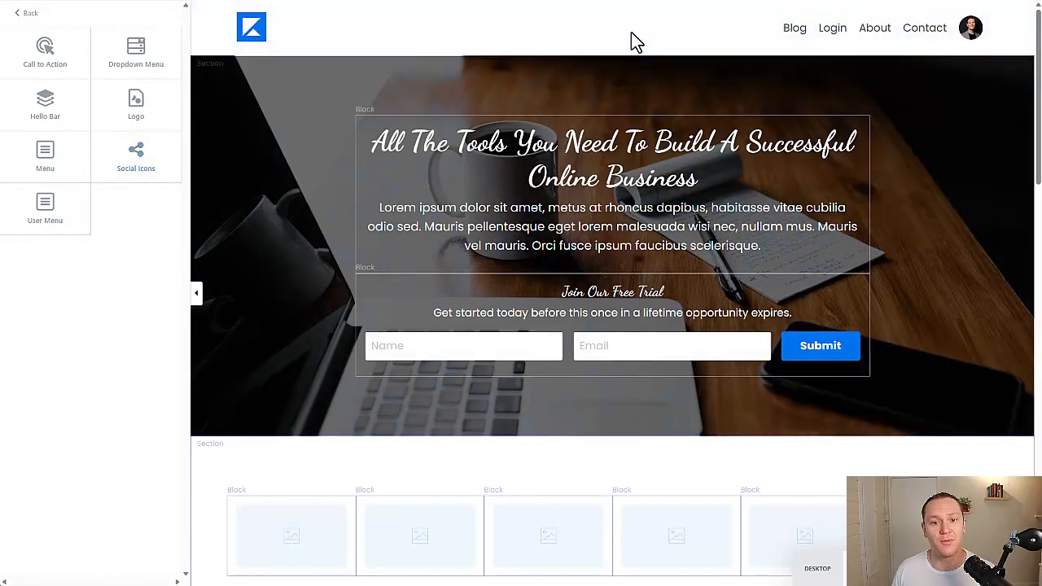
click(135, 72)
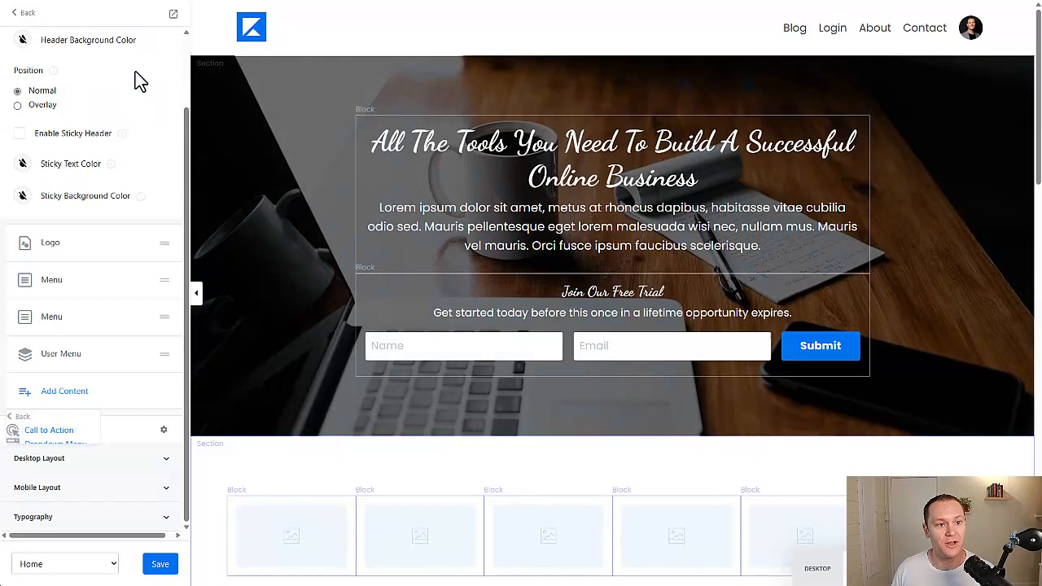
click(69, 397)
click(62, 77)
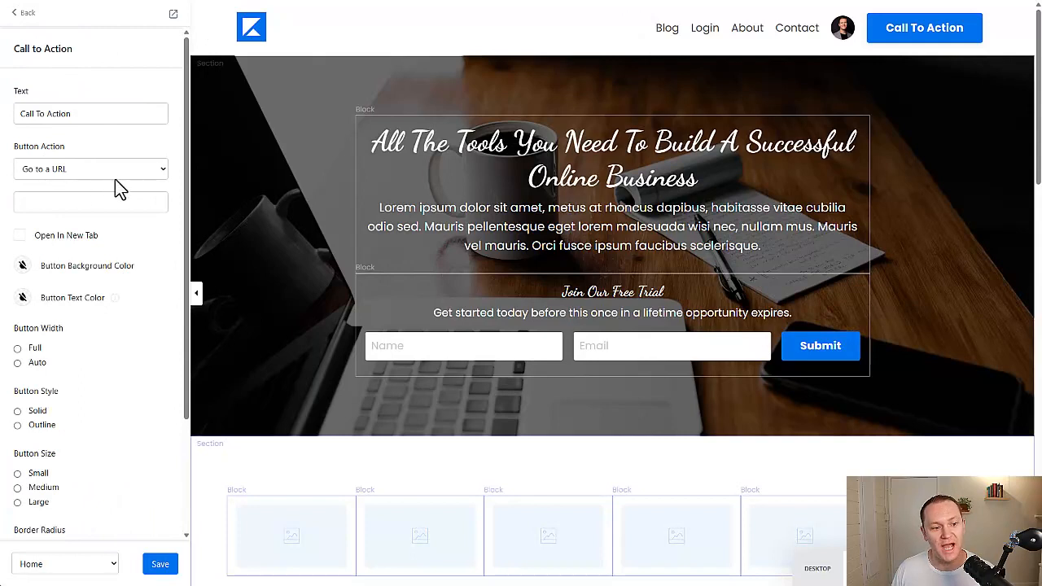
Choose Go to a URL as the new Call to Action's button action, check its styling options, and save the page.
click(101, 172)
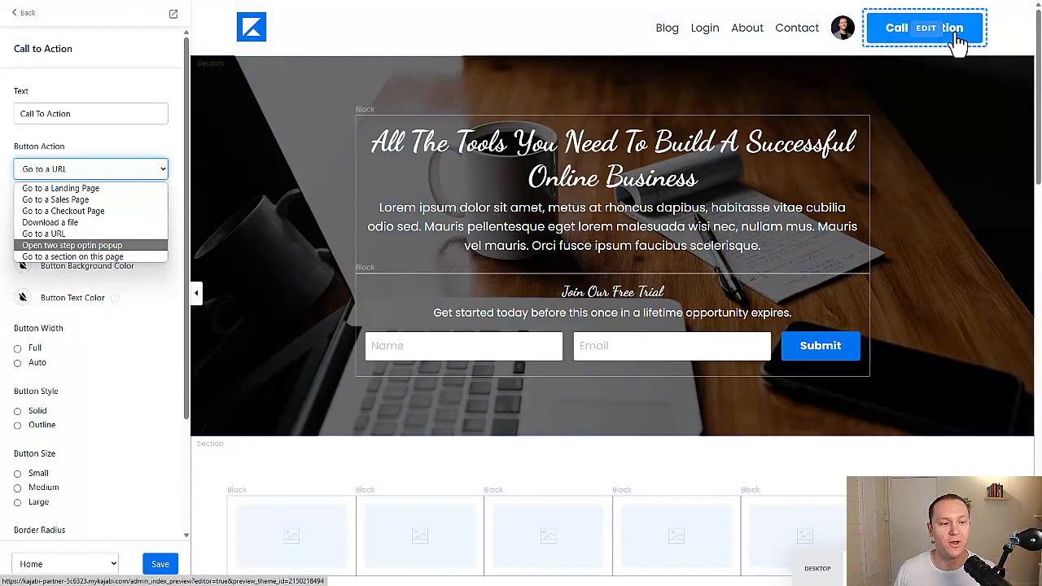
click(85, 236)
click(119, 203)
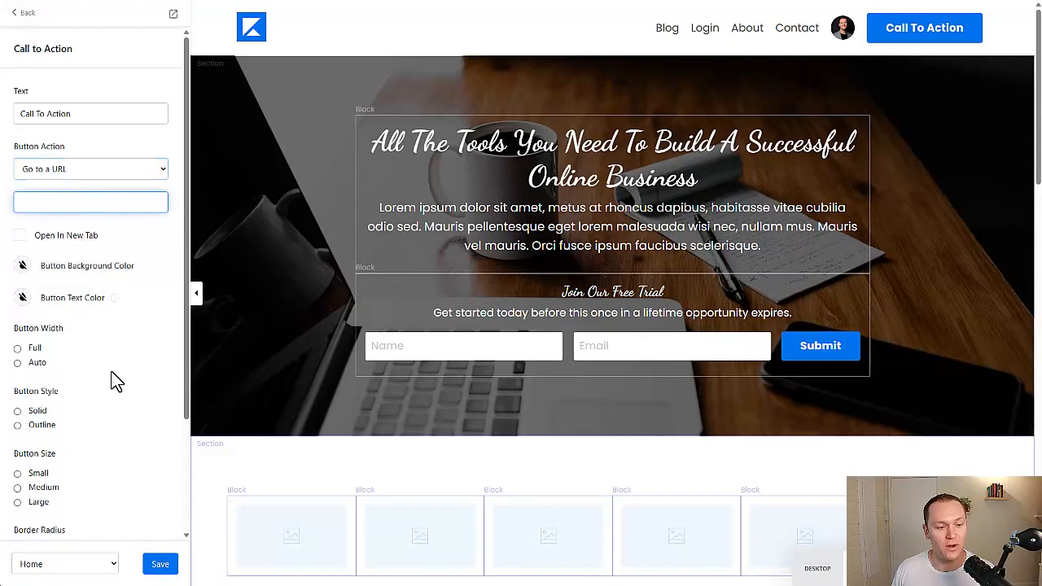
scroll(114, 379, down, 3)
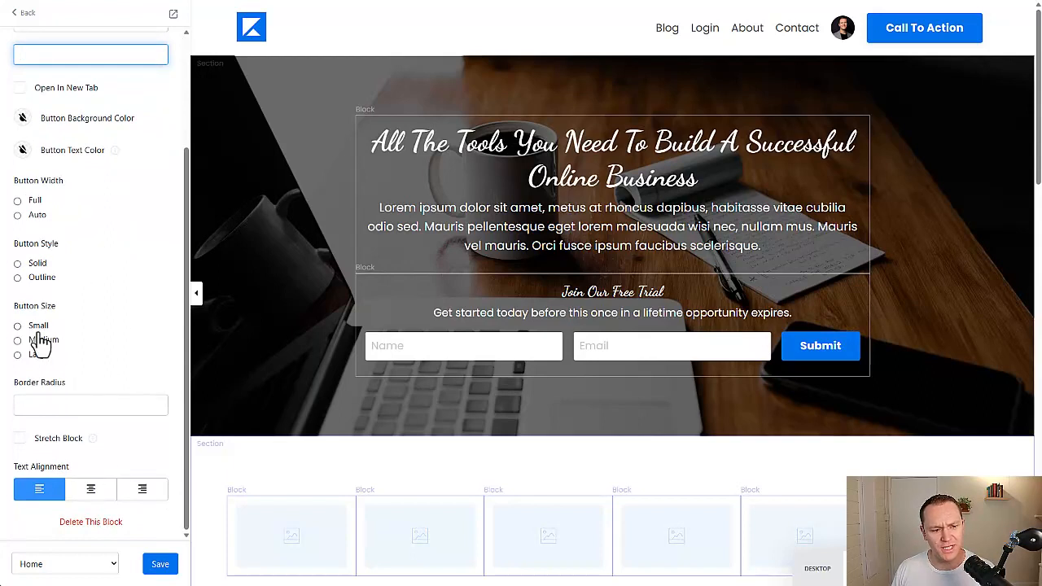
scroll(70, 348, up, 3)
click(161, 570)
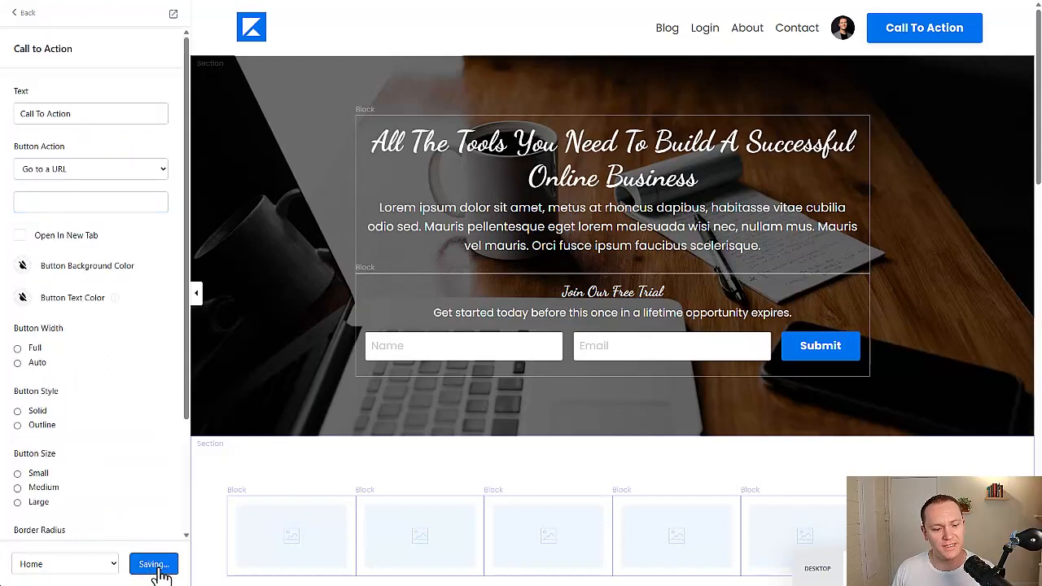
Move the Call to Action above the User Menu in the header's content order and save the page.
click(24, 16)
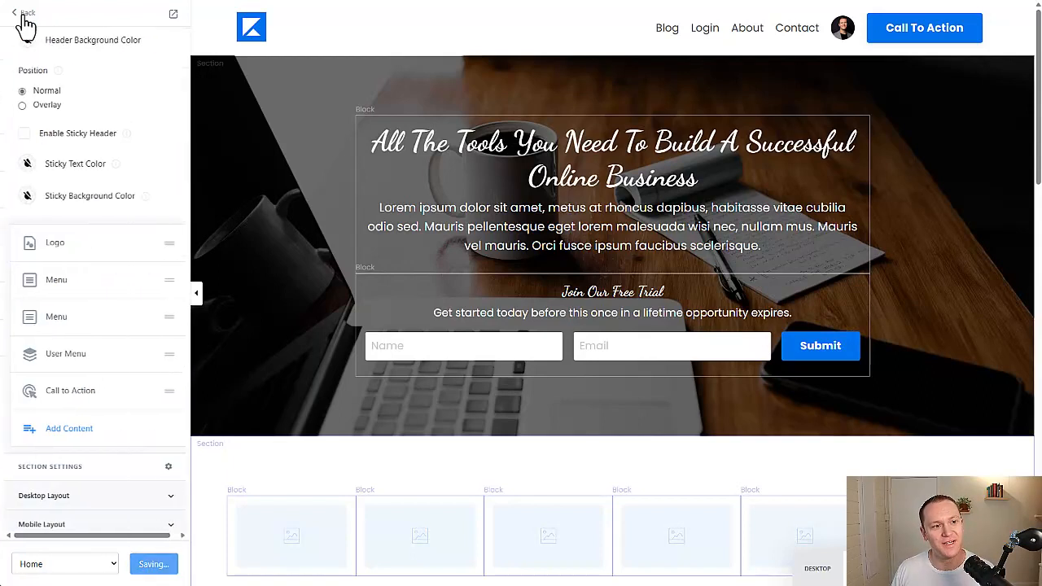
drag(160, 388, 163, 355)
mouse_move(968, 37)
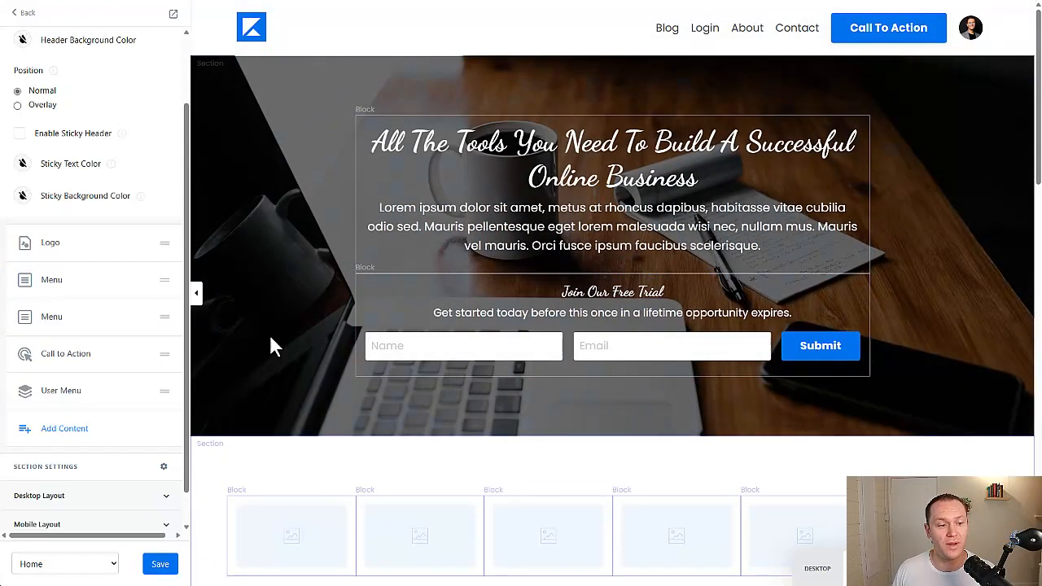
click(160, 564)
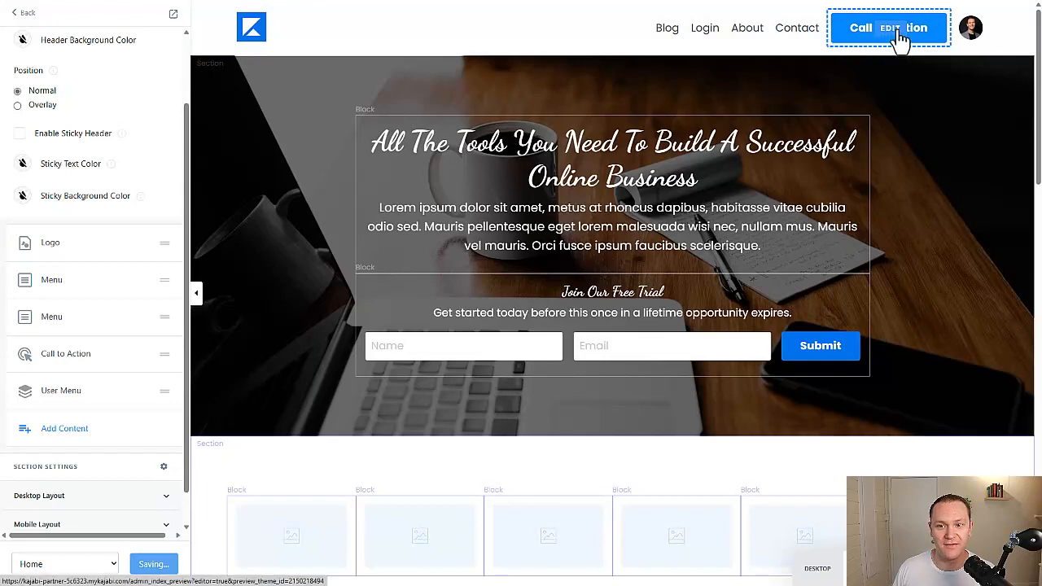
Leave the Header section and open the site preview in a separate browser tab.
click(25, 14)
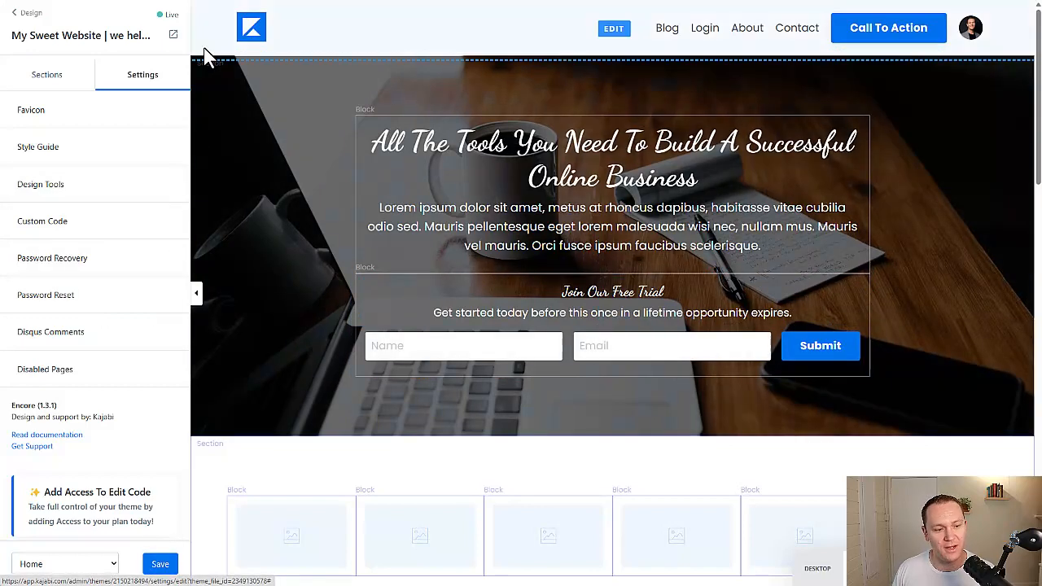
right_click(175, 37)
click(182, 41)
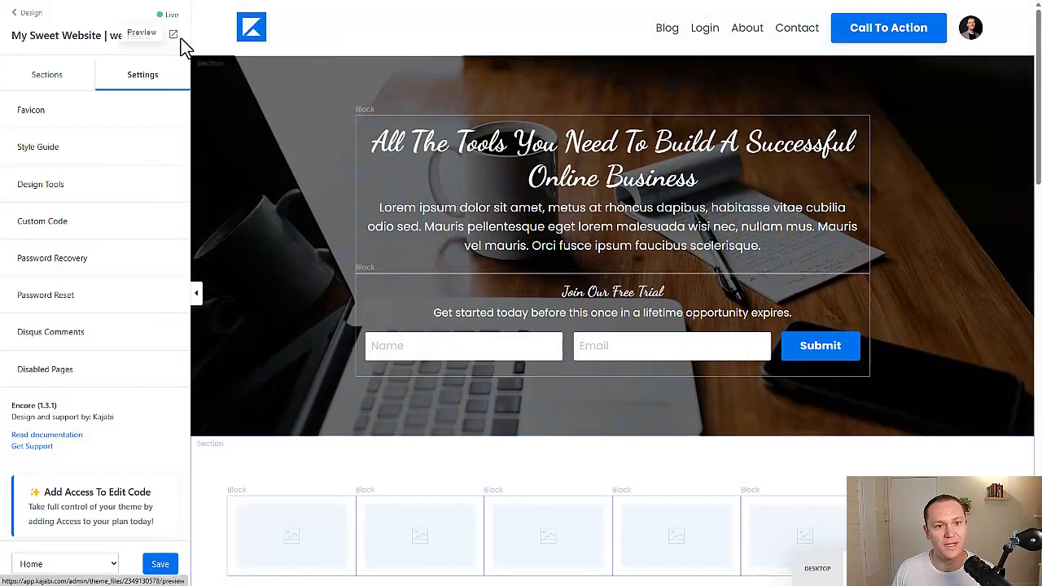
key(ctrl+Tab)
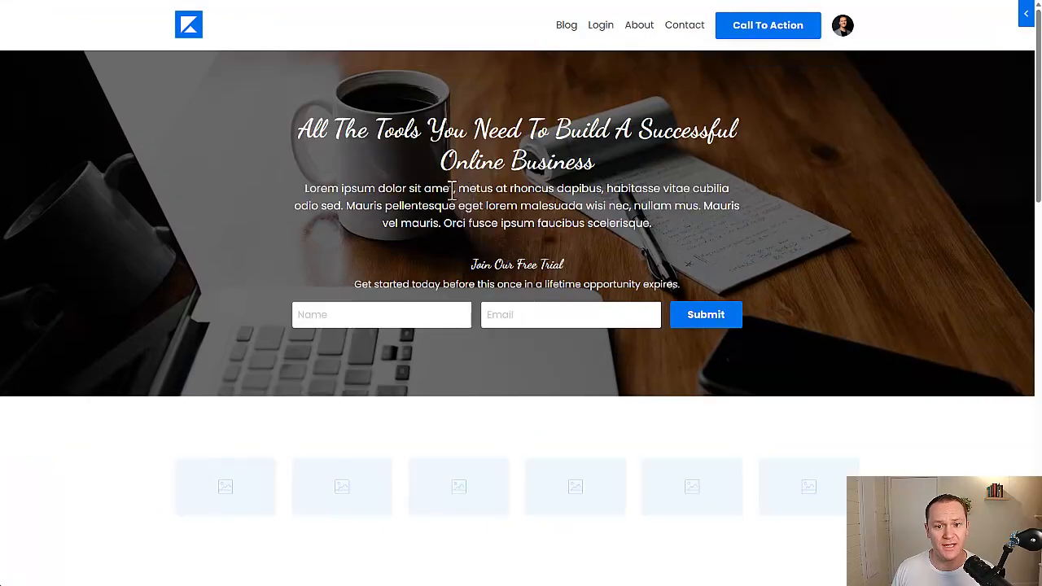
Examine the previewed Home page from the hero down to the footer, and close the preview.
scroll(209, 185, down, 3)
scroll(209, 186, up, 3)
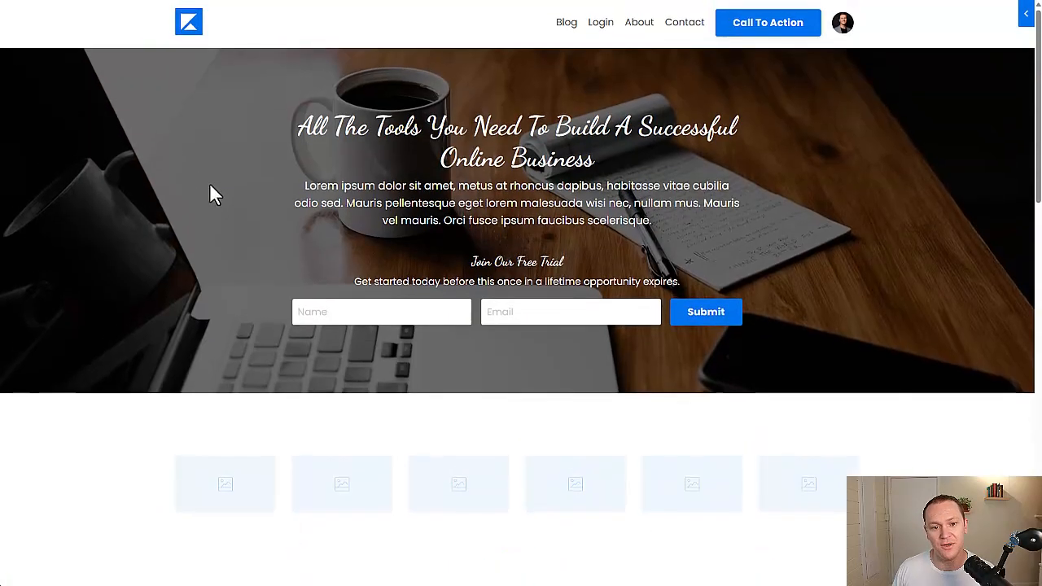
scroll(209, 195, down, 8)
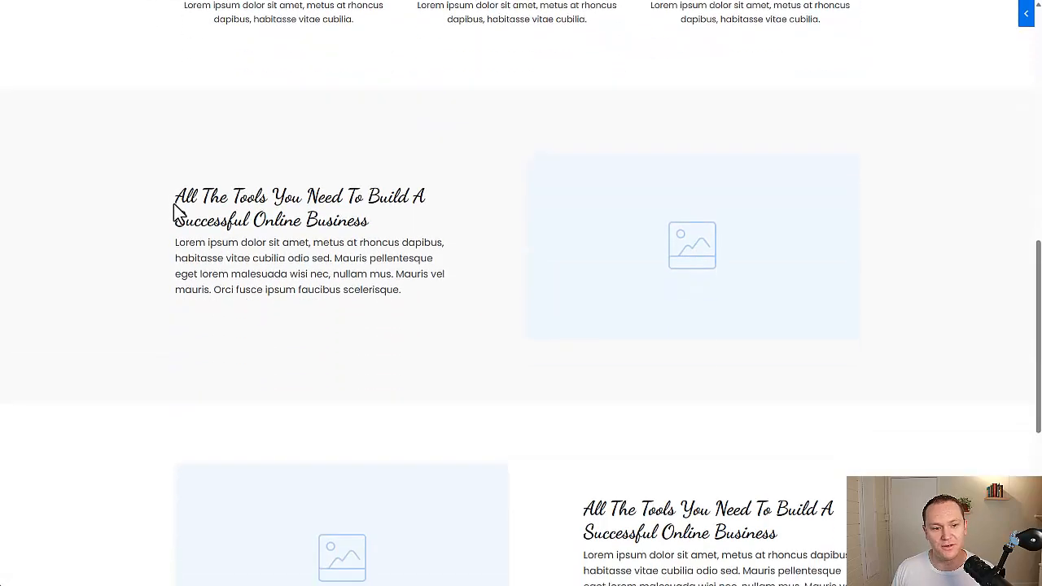
scroll(172, 210, down, 8)
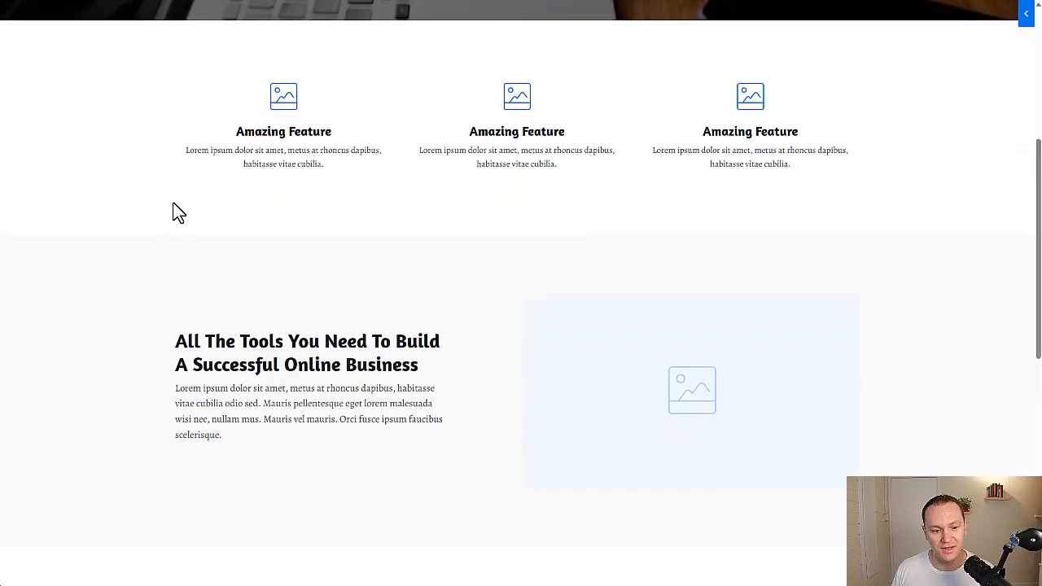
drag(169, 159, 488, 186)
click(113, 232)
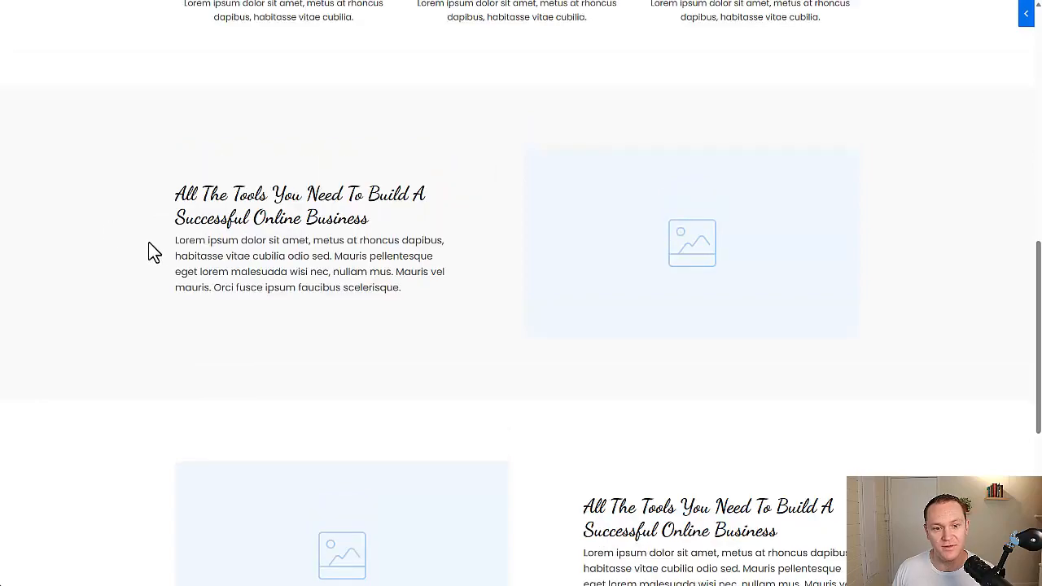
scroll(232, 277, down, 6)
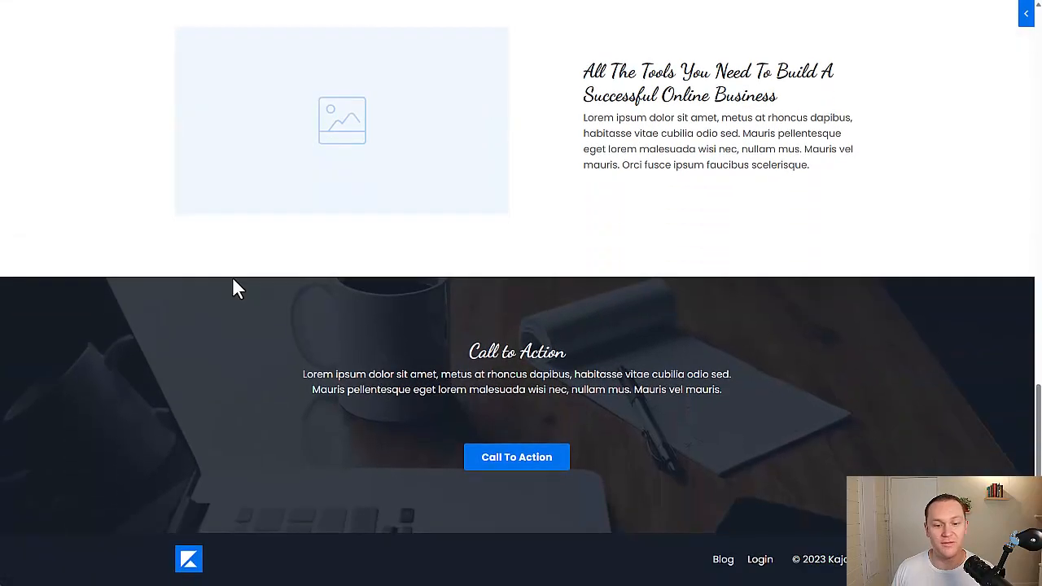
scroll(233, 278, up, 8)
scroll(236, 287, up, 5)
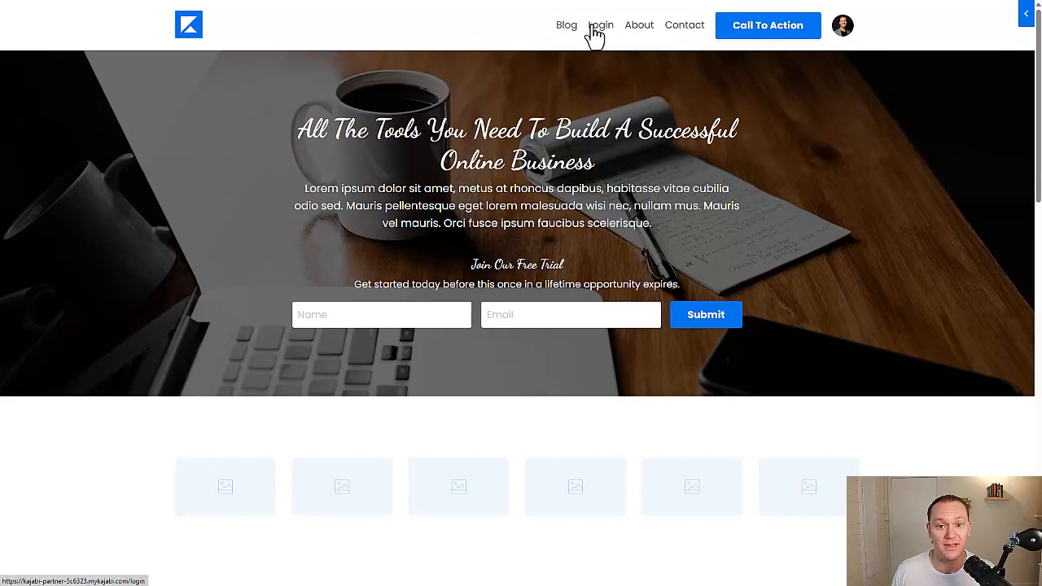
key(ctrl+w)
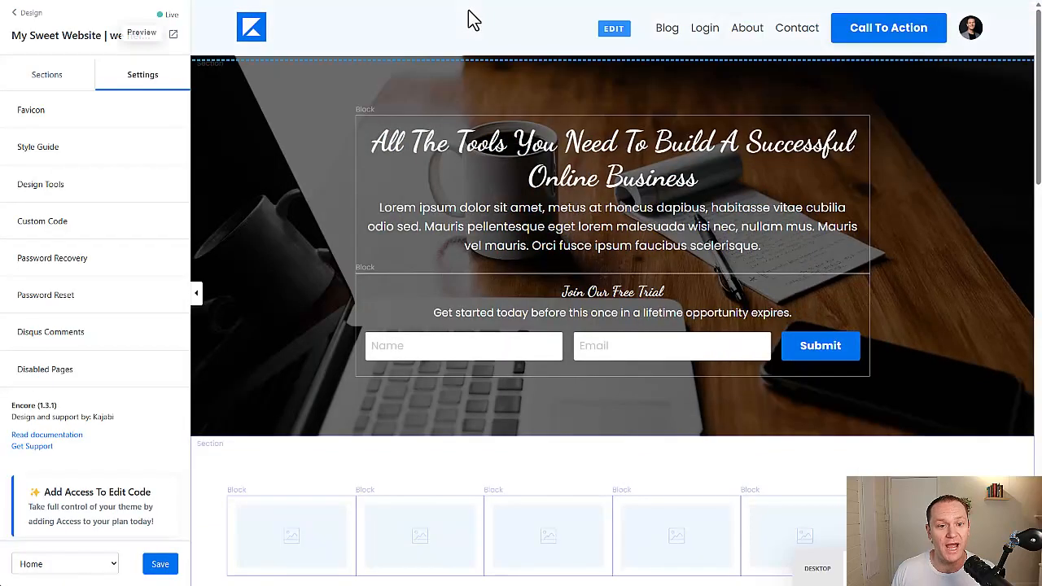
Exit the page editor, open the website's Navigation Menus, and examine the default menus from Main Menu to About & Contact Menu.
click(30, 13)
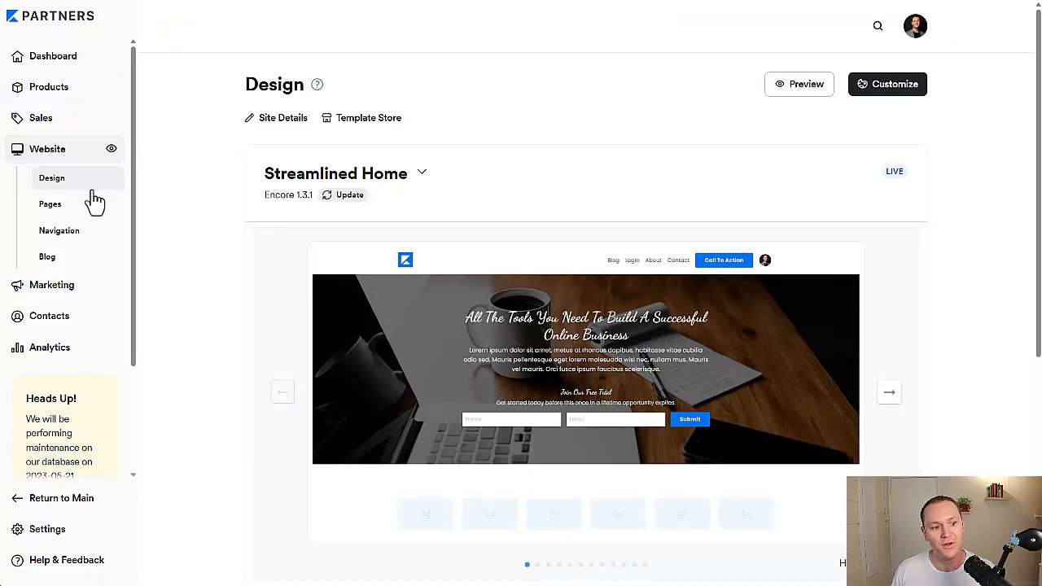
click(60, 237)
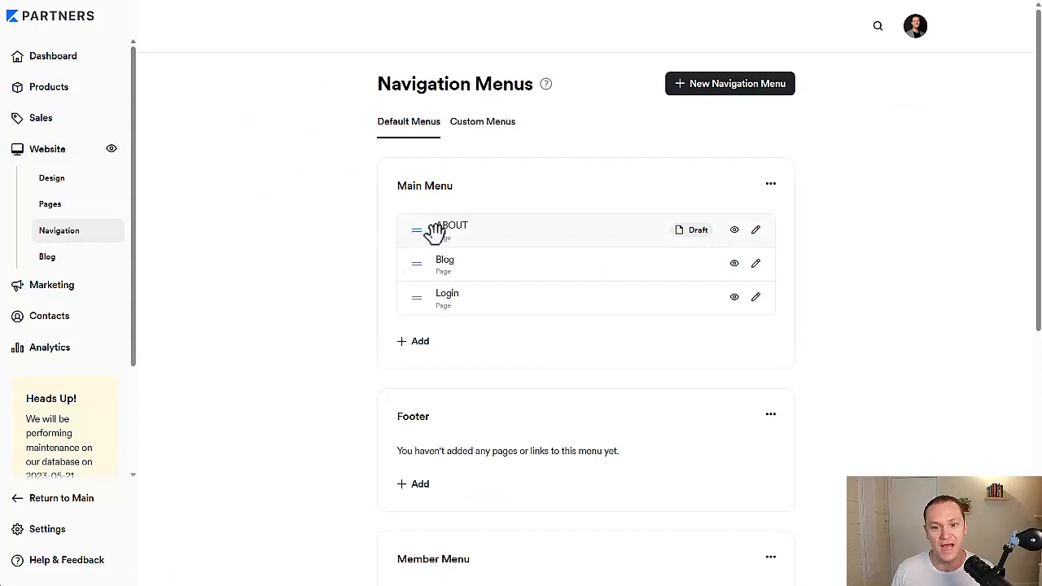
scroll(318, 219, down, 2)
scroll(321, 219, up, 2)
scroll(437, 483, down, 2)
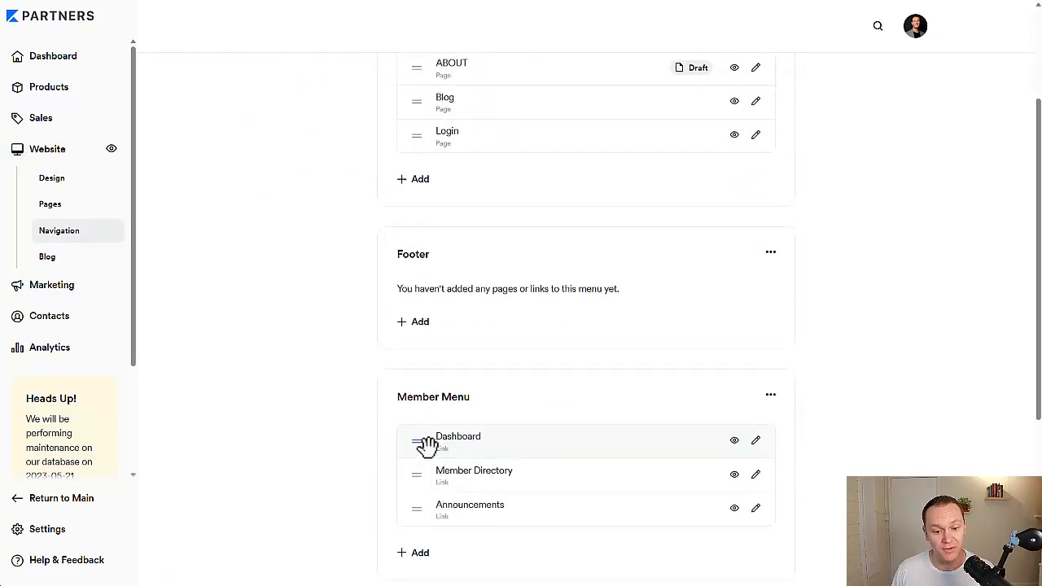
scroll(347, 392, up, 2)
scroll(353, 398, down, 5)
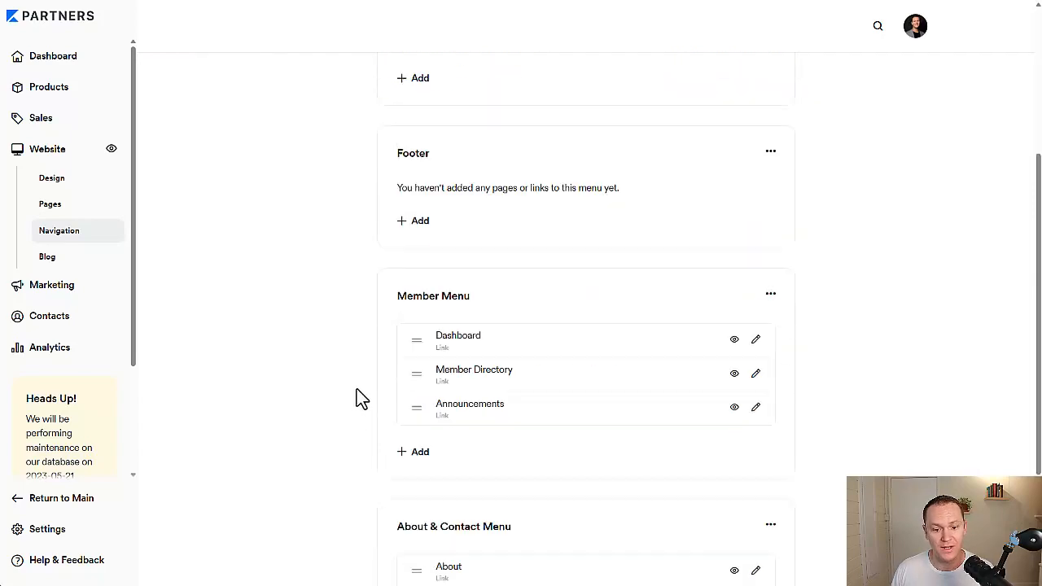
scroll(309, 333, up, 5)
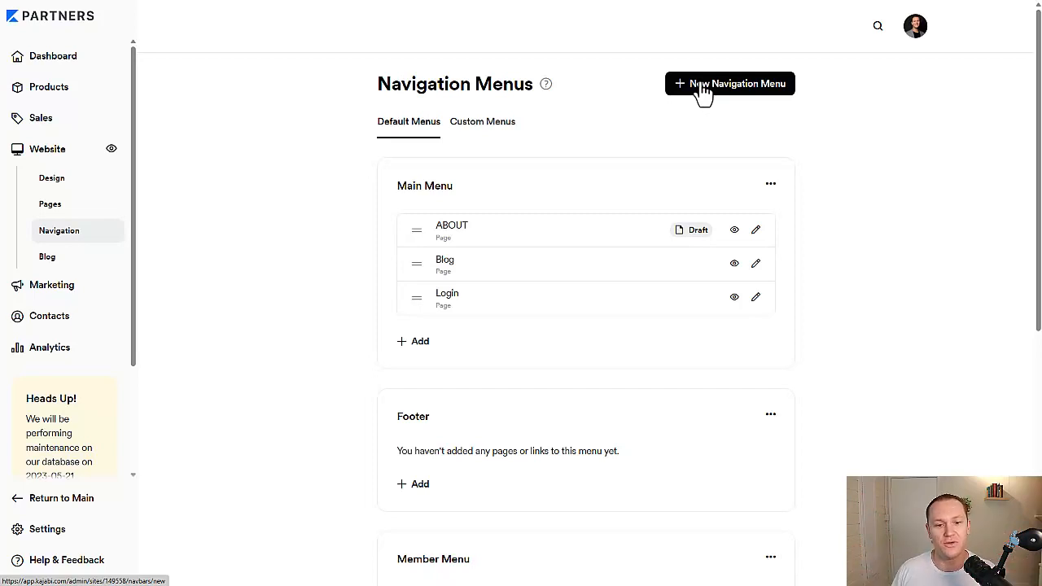
Check which item types can be added to the Main Menu, and return to the website's Design page.
click(412, 343)
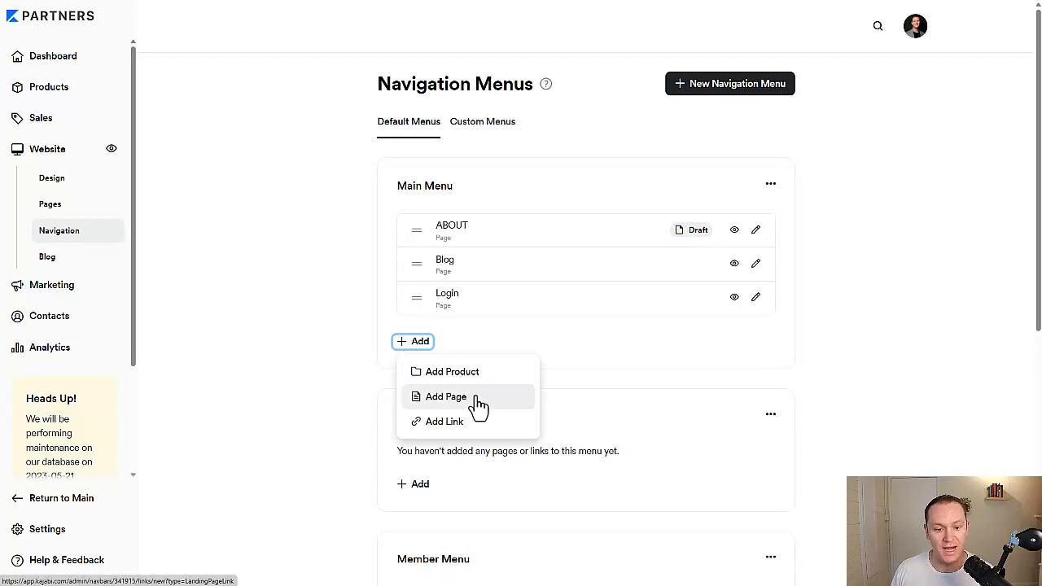
key(Escape)
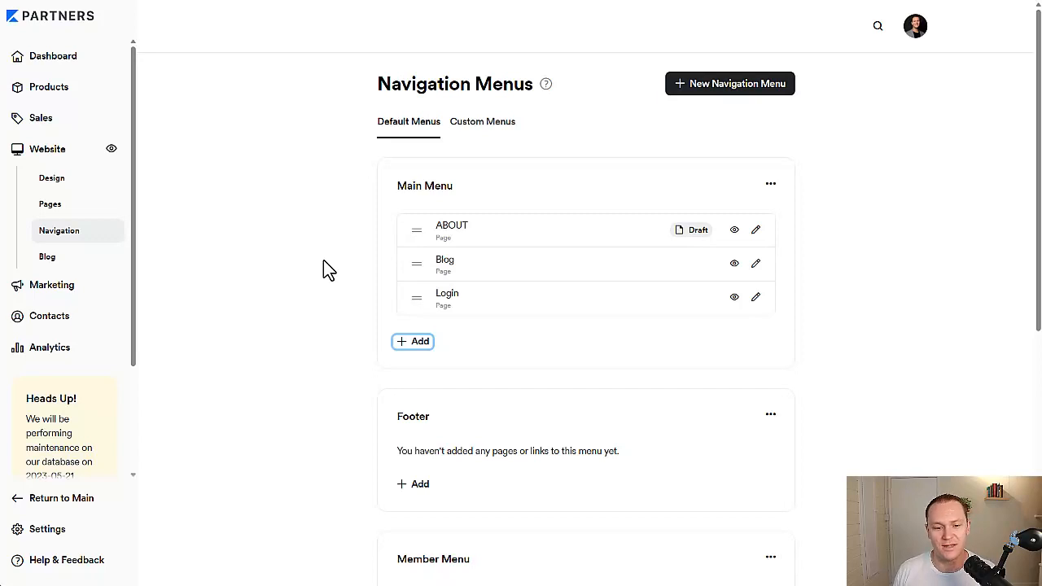
scroll(323, 261, down, 1)
scroll(240, 241, up, 1)
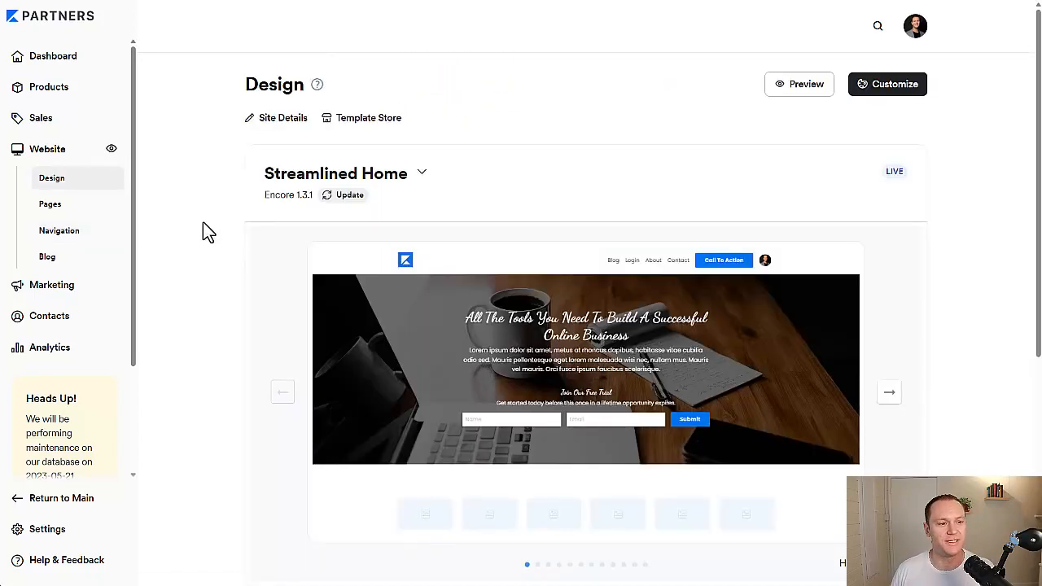
Open the website's Pages list and examine all website pages from Home down to 404.
click(41, 207)
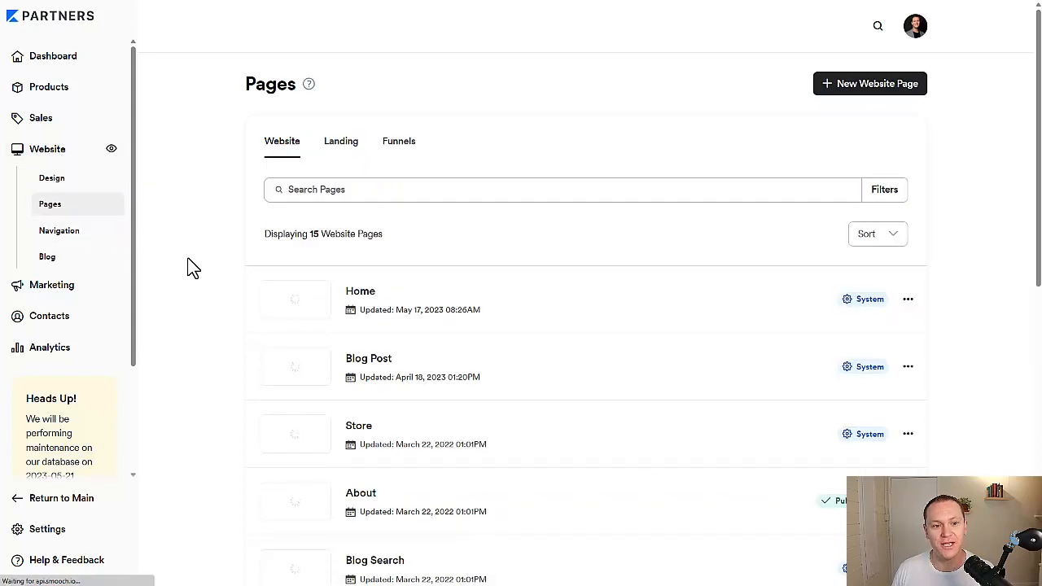
scroll(191, 263, down, 3)
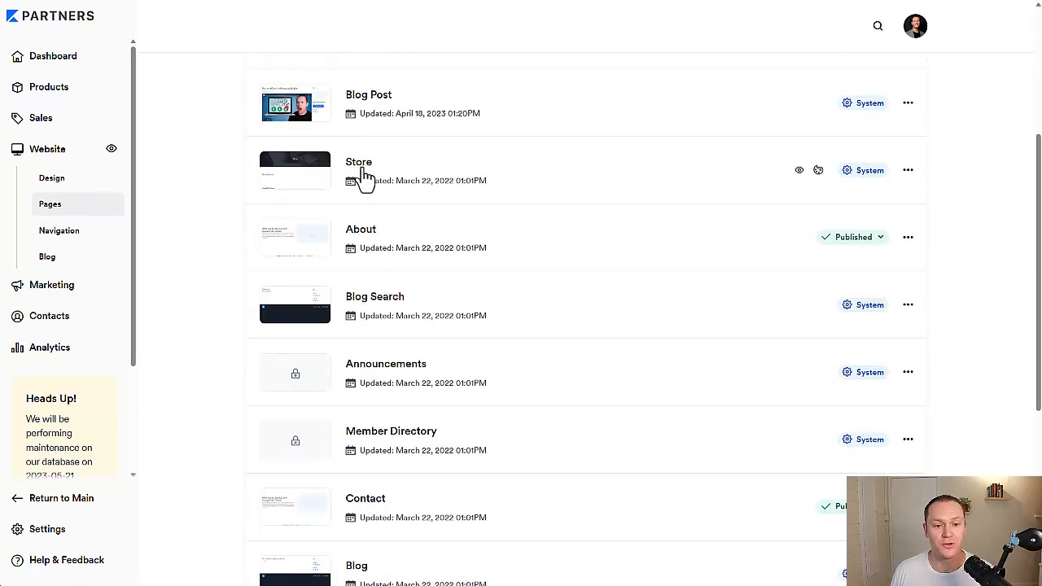
scroll(364, 177, down, 1)
scroll(362, 175, down, 2)
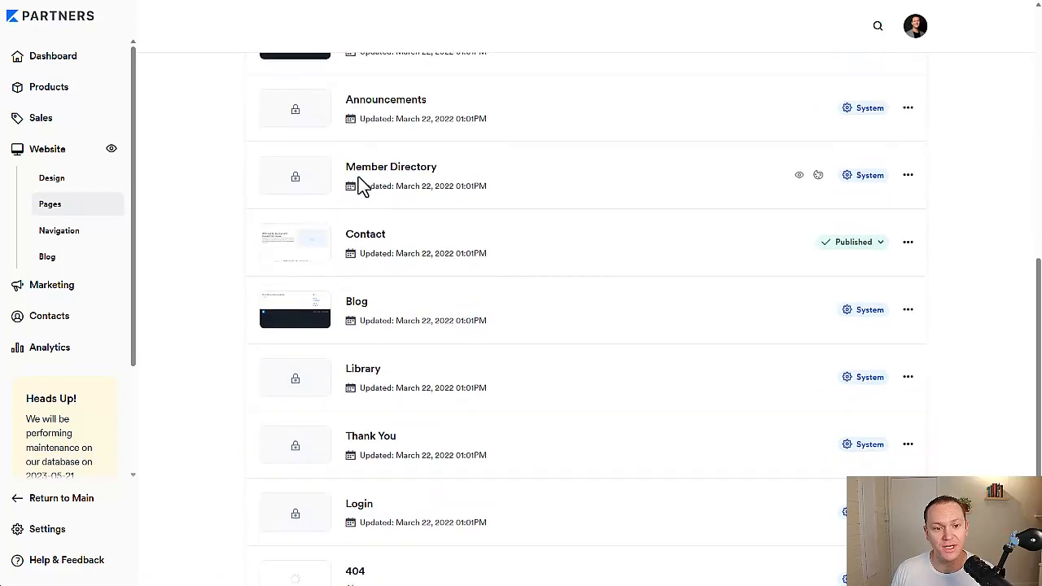
scroll(398, 195, down, 1)
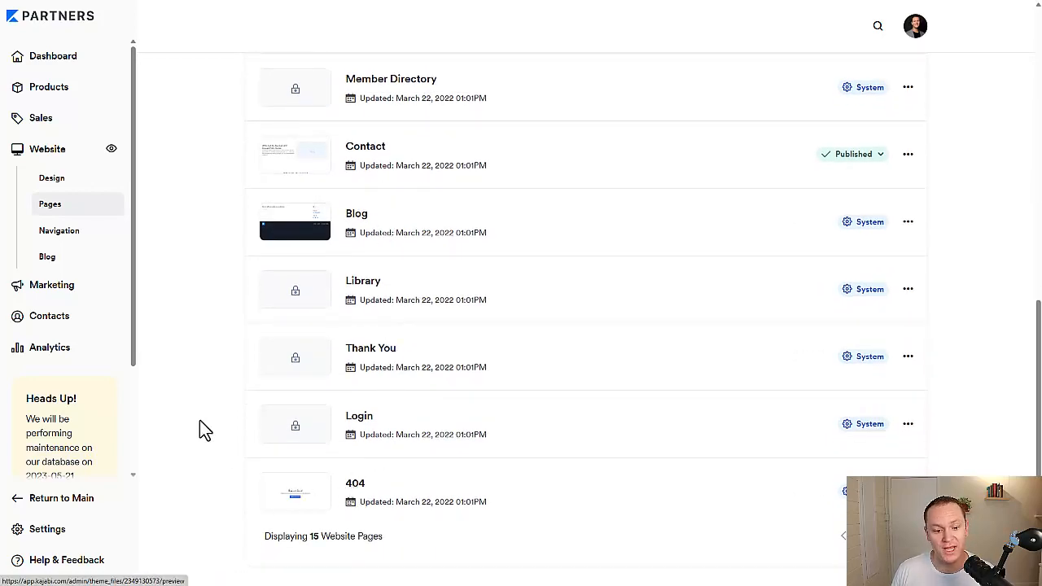
scroll(199, 423, up, 6)
scroll(204, 429, up, 1)
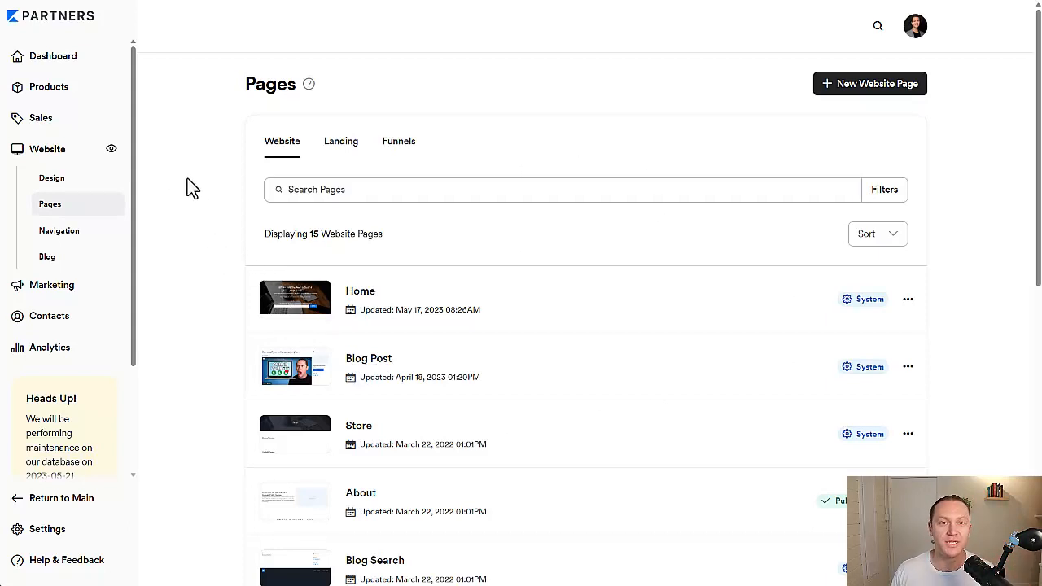
Show the existing landing pages and look through the list.
click(338, 153)
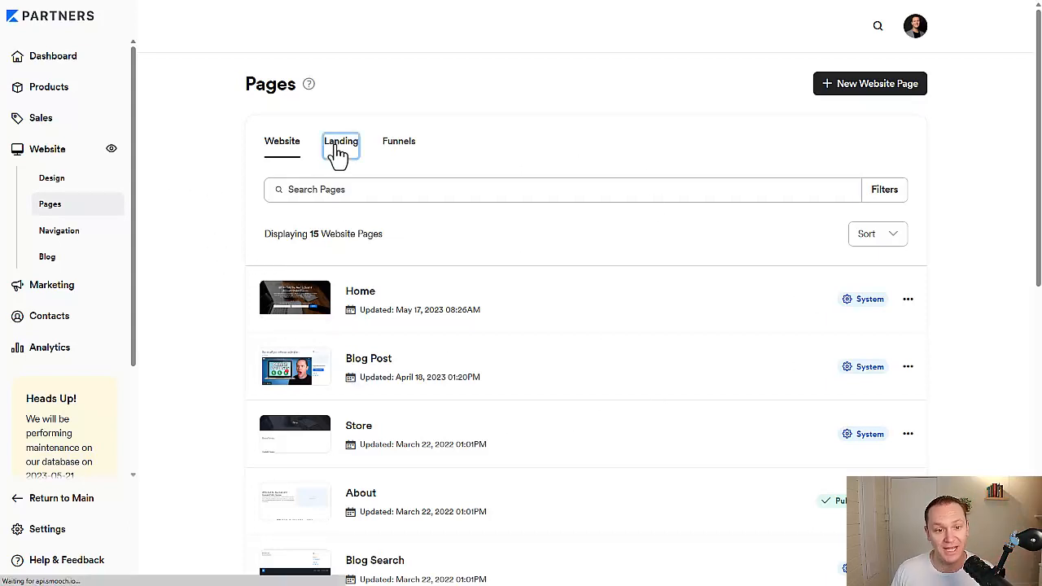
scroll(175, 249, down, 2)
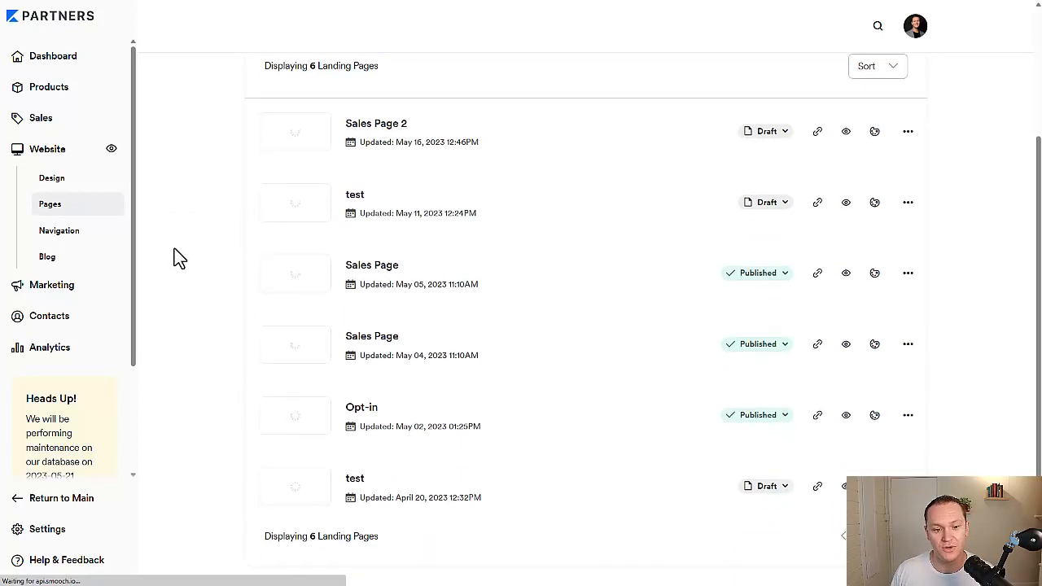
scroll(174, 256, up, 2)
Start a new landing page and browse the Blank, Sales, Podcast and Link in bio templates.
click(847, 96)
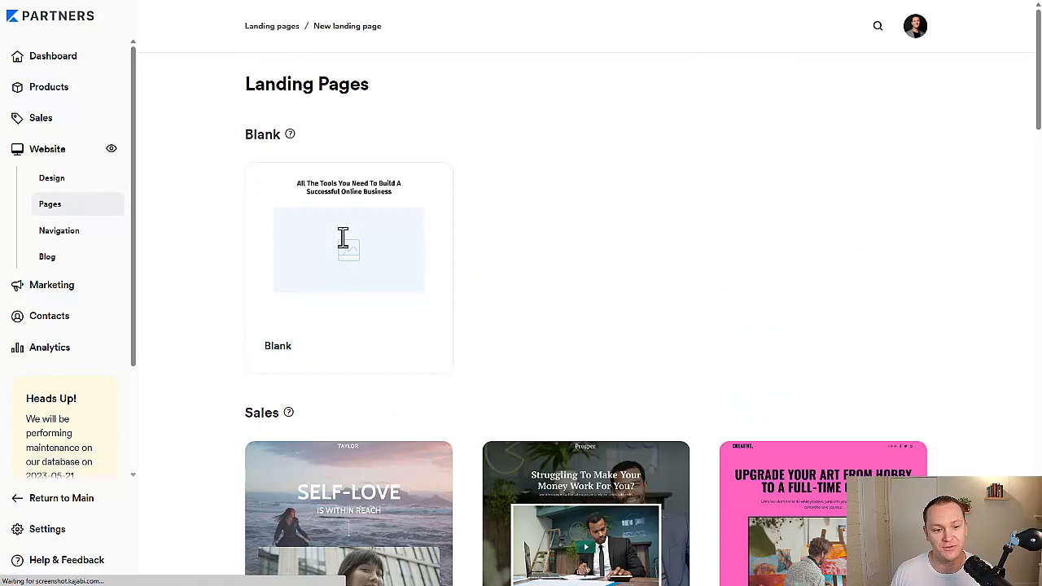
scroll(338, 268, down, 3)
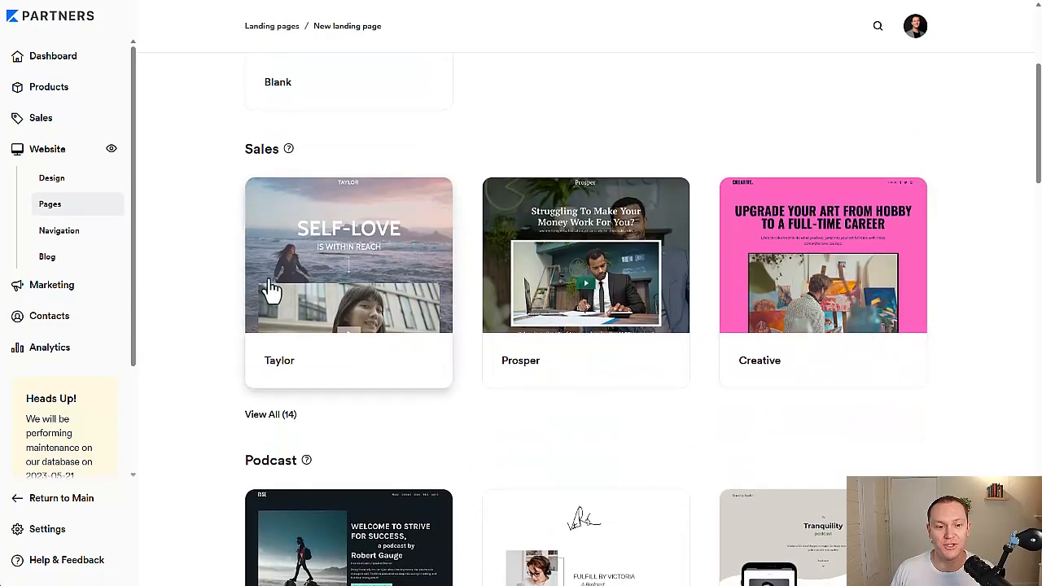
scroll(186, 279, down, 3)
scroll(186, 279, down, 2)
scroll(182, 279, up, 1)
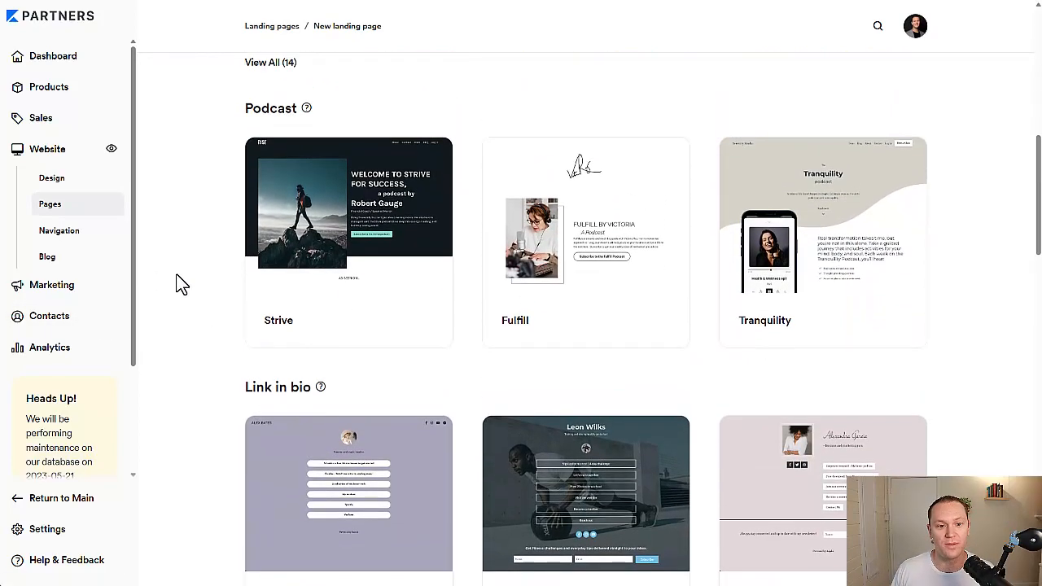
Preview the Strive podcast template down to its footer, close the preview, and return to the start of the template gallery.
click(360, 272)
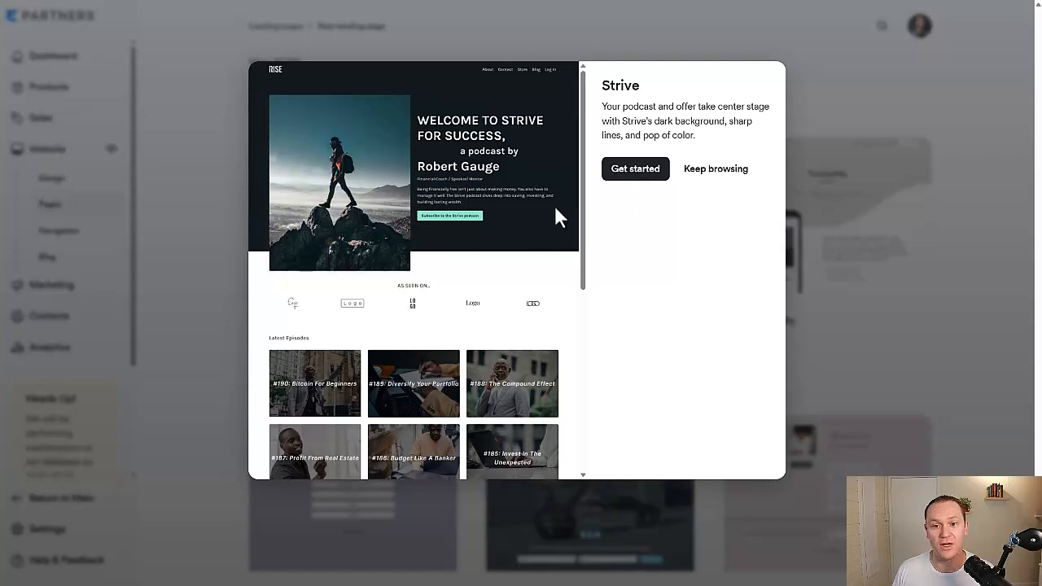
scroll(459, 233, down, 5)
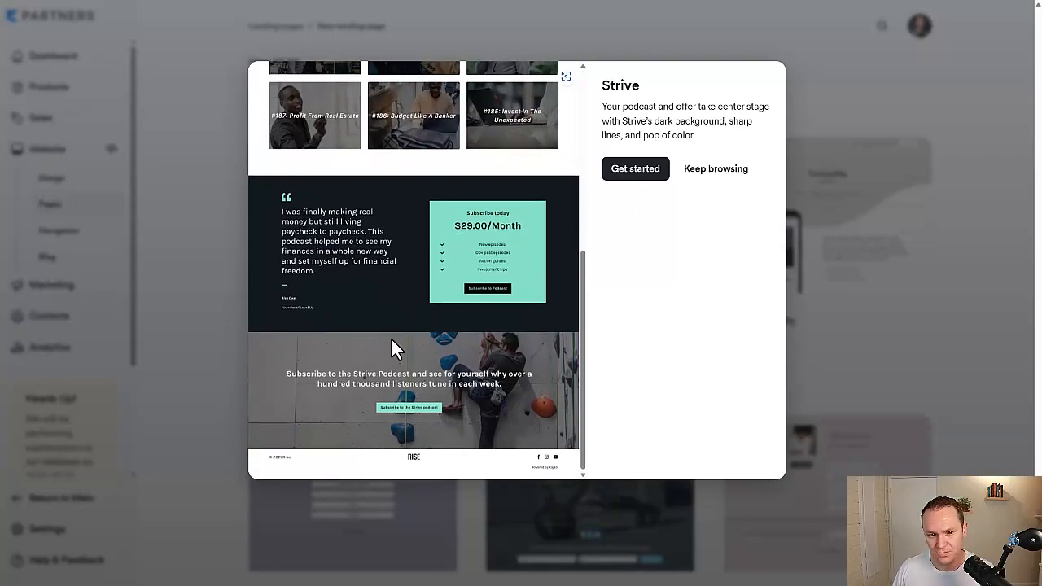
scroll(399, 368, up, 6)
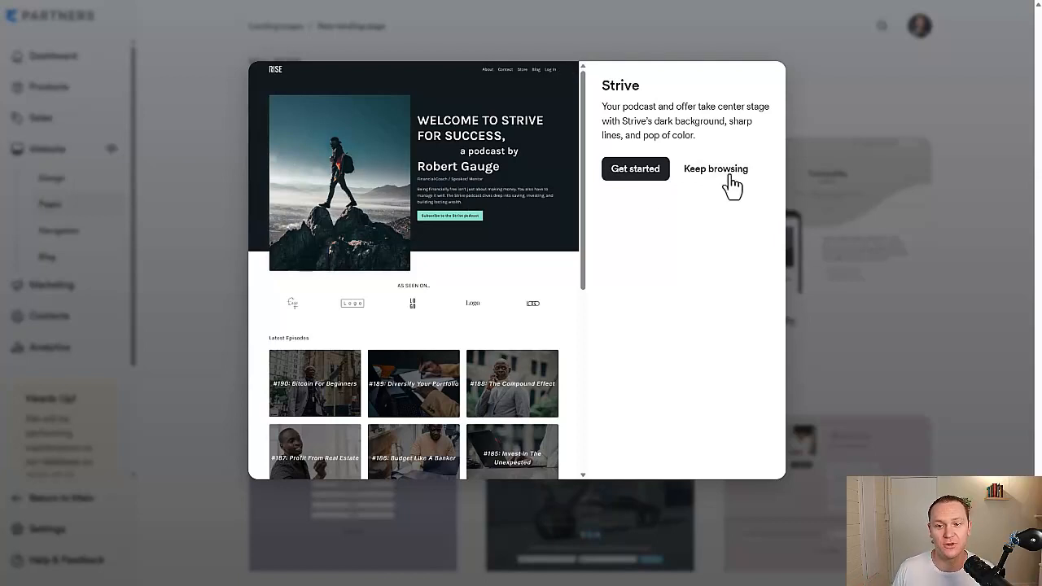
click(194, 208)
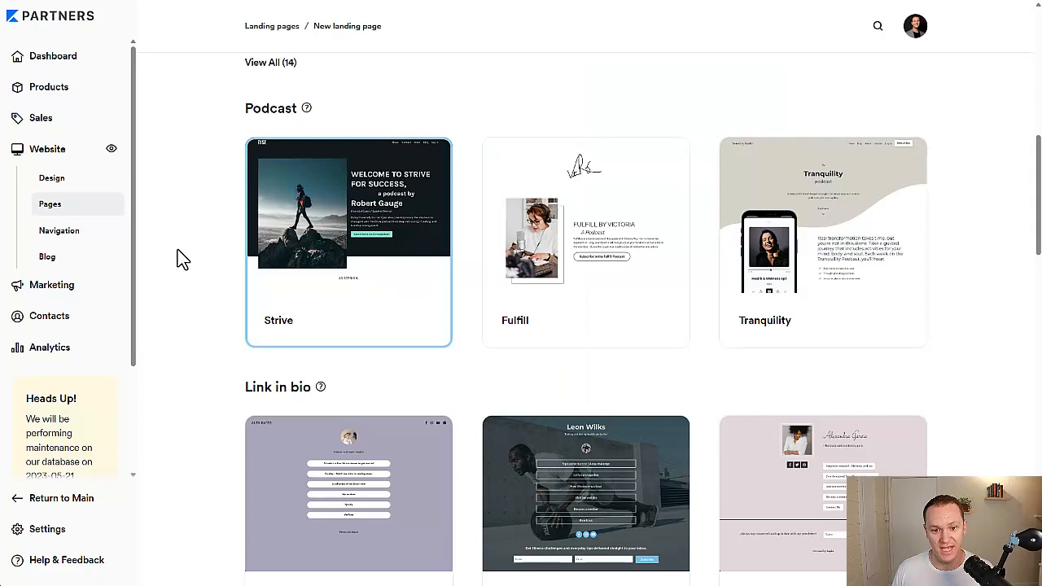
scroll(177, 252, up, 10)
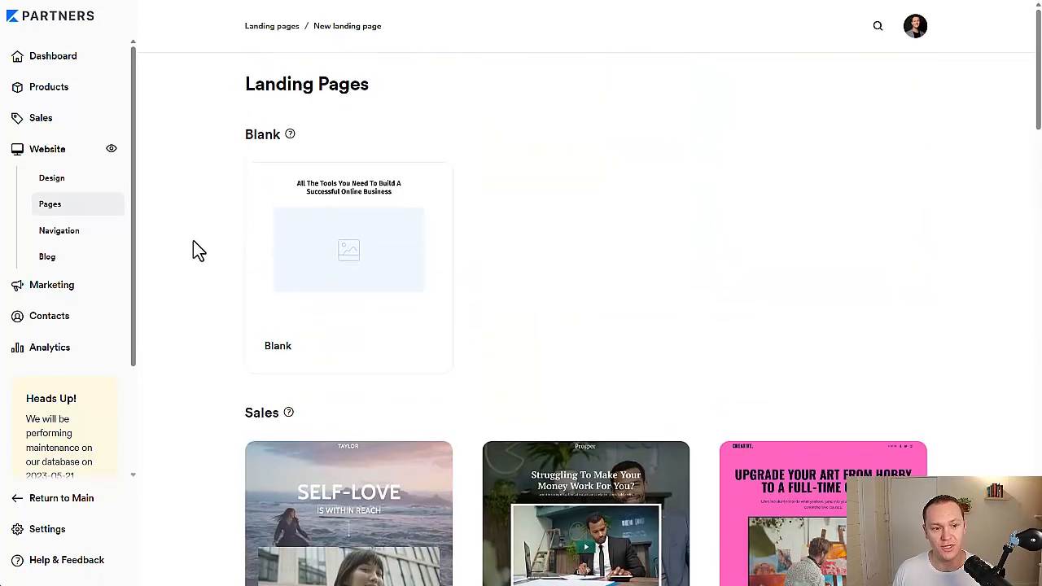